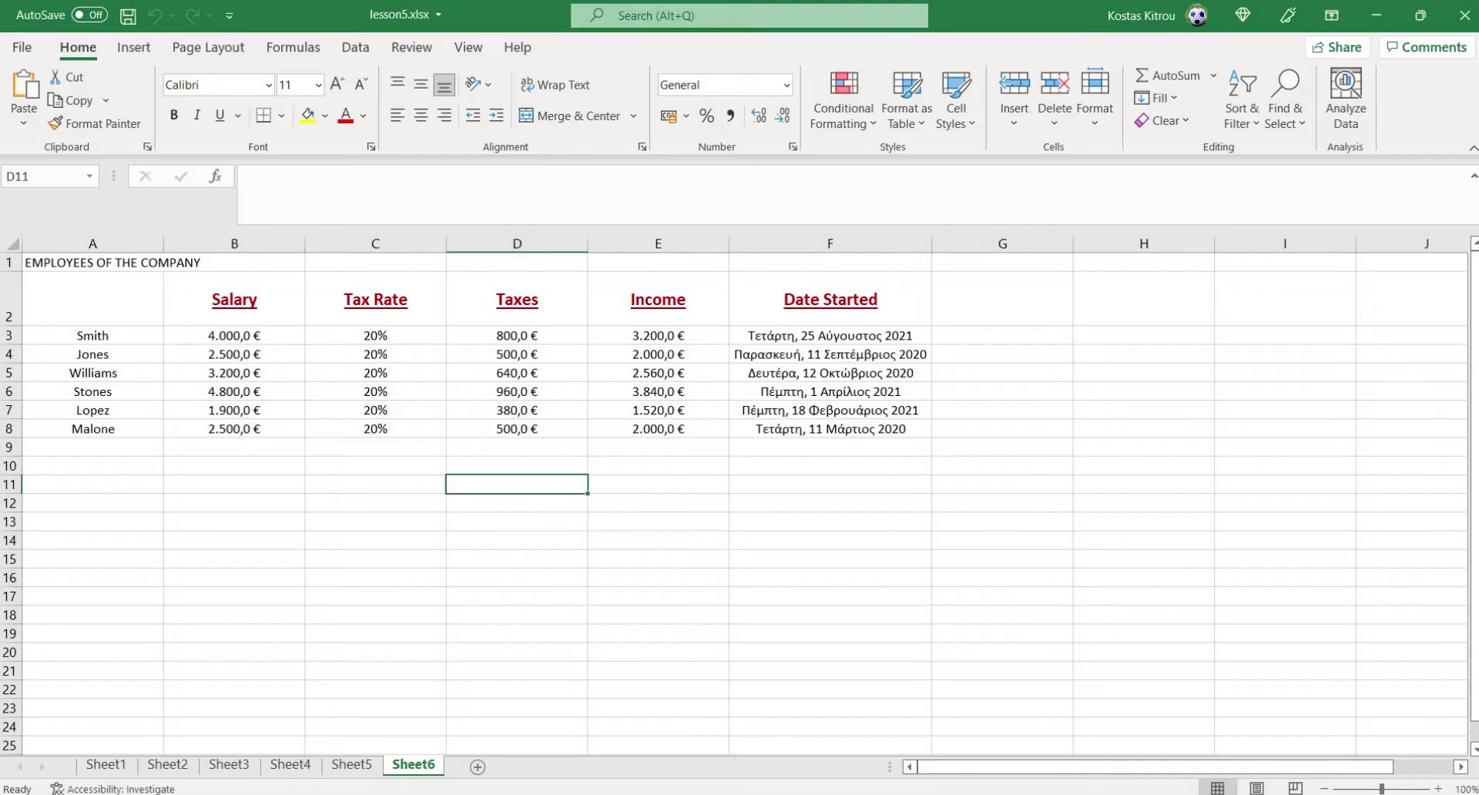
Try left and right horizontal alignment on Smith's salary in B3 and return it to centered.
click(93, 429)
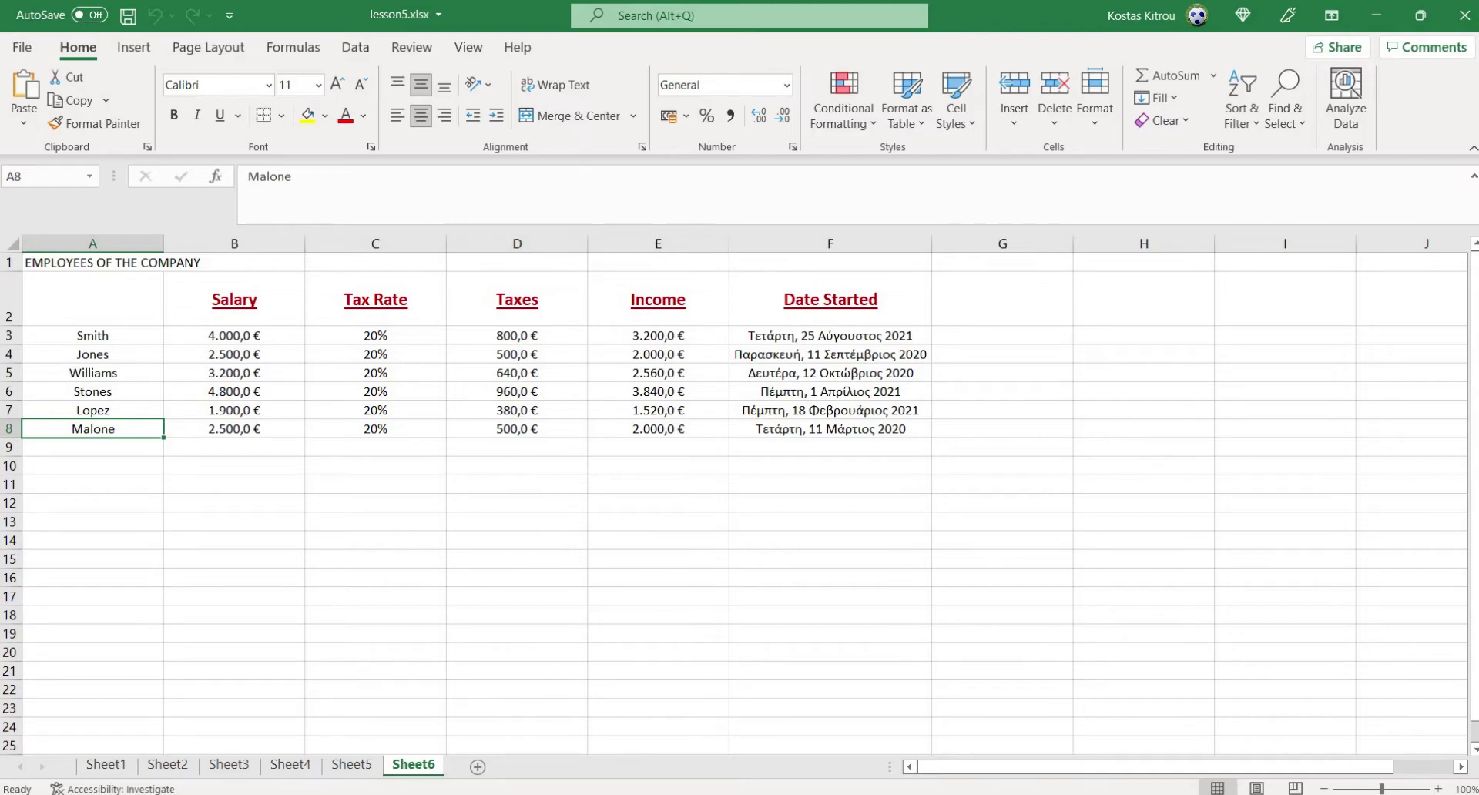
click(234, 336)
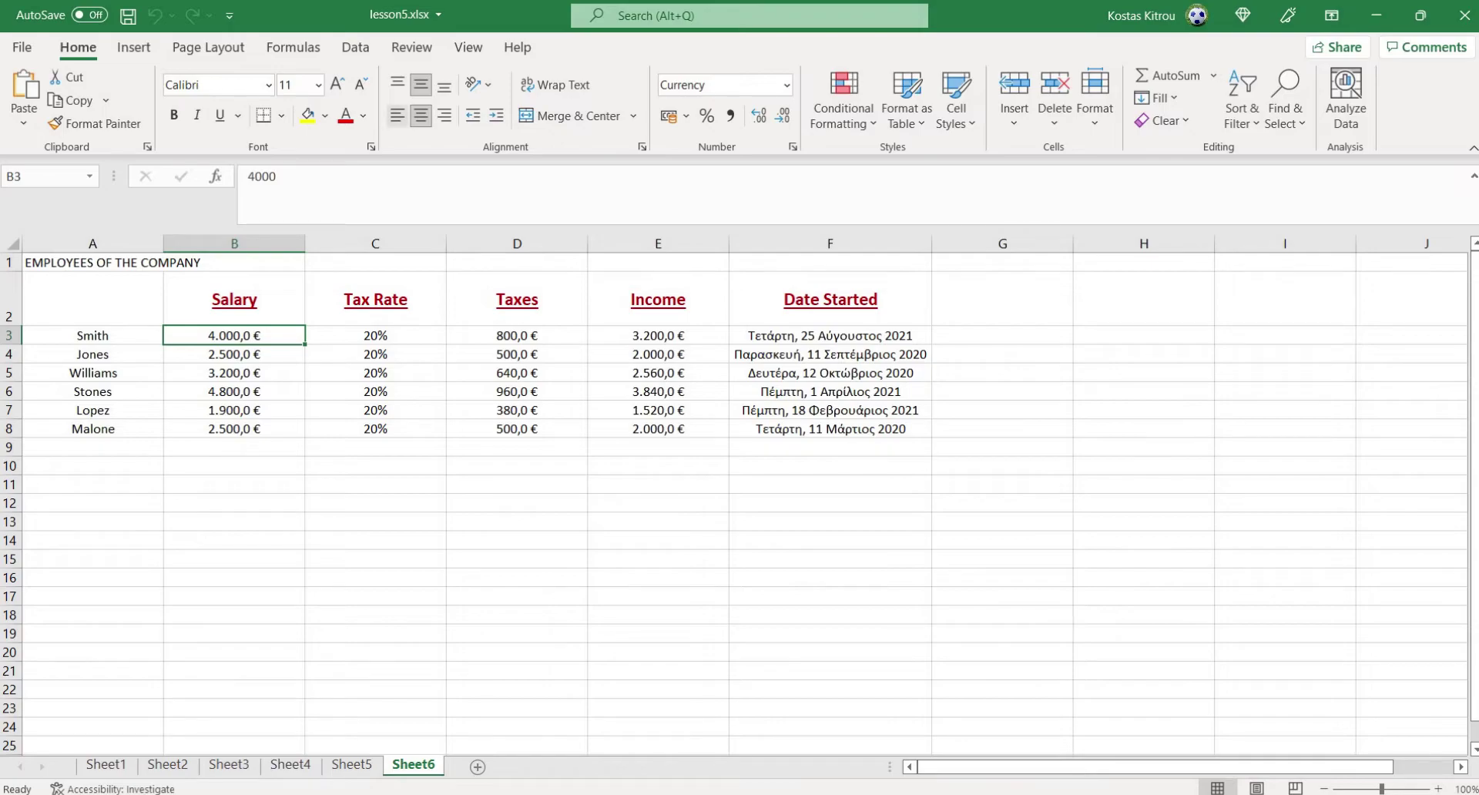
click(397, 115)
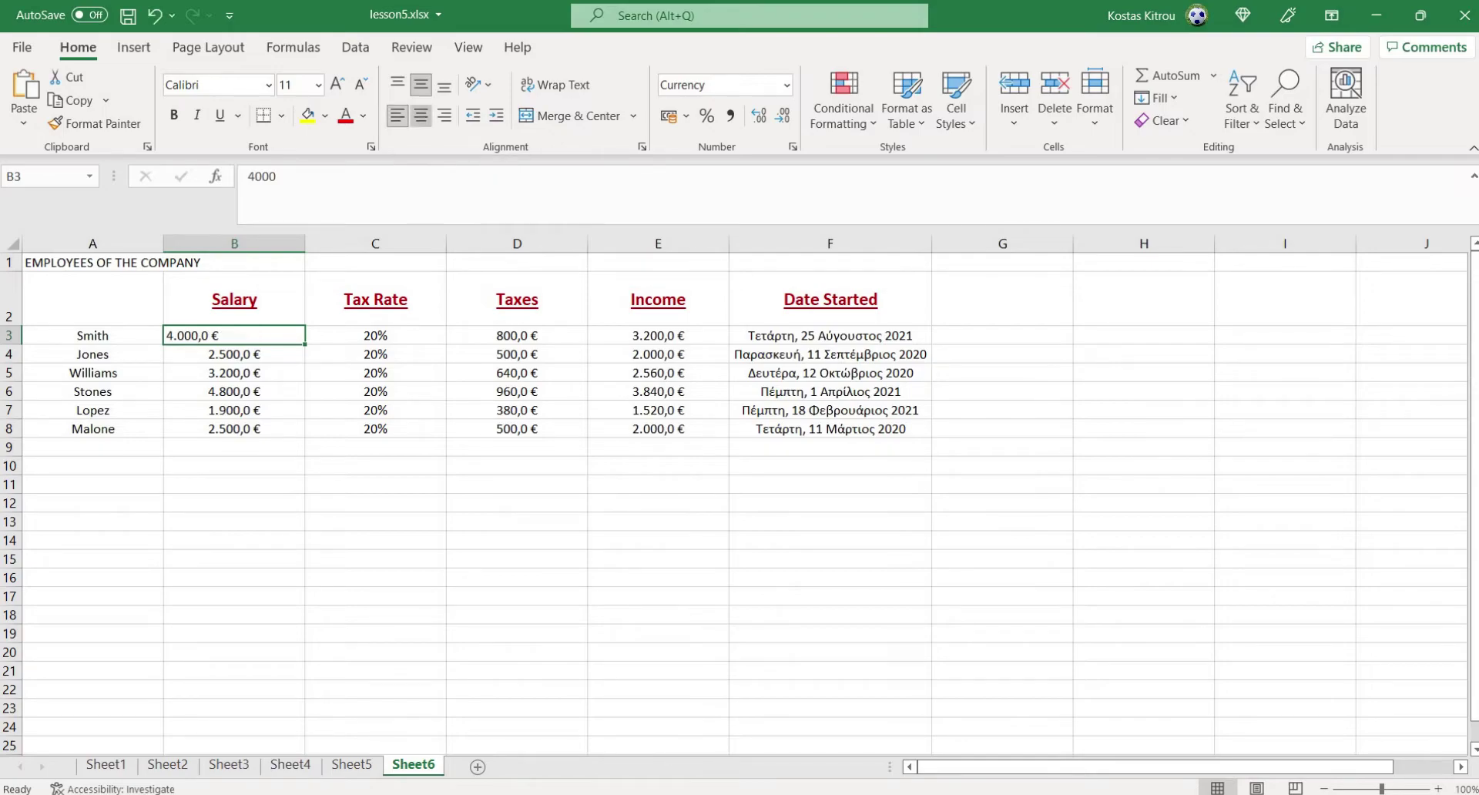
click(421, 116)
click(397, 115)
click(420, 115)
click(444, 116)
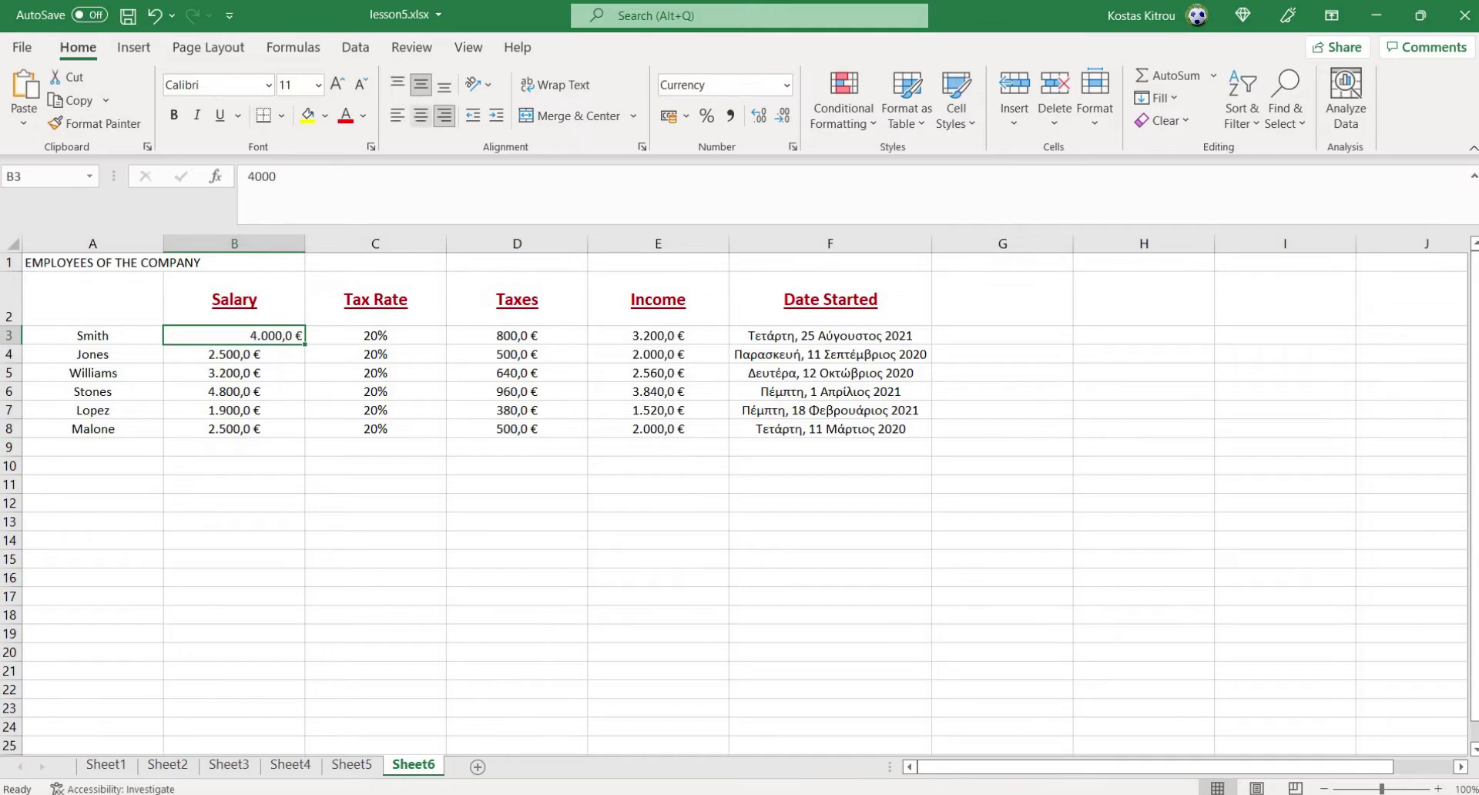
click(420, 116)
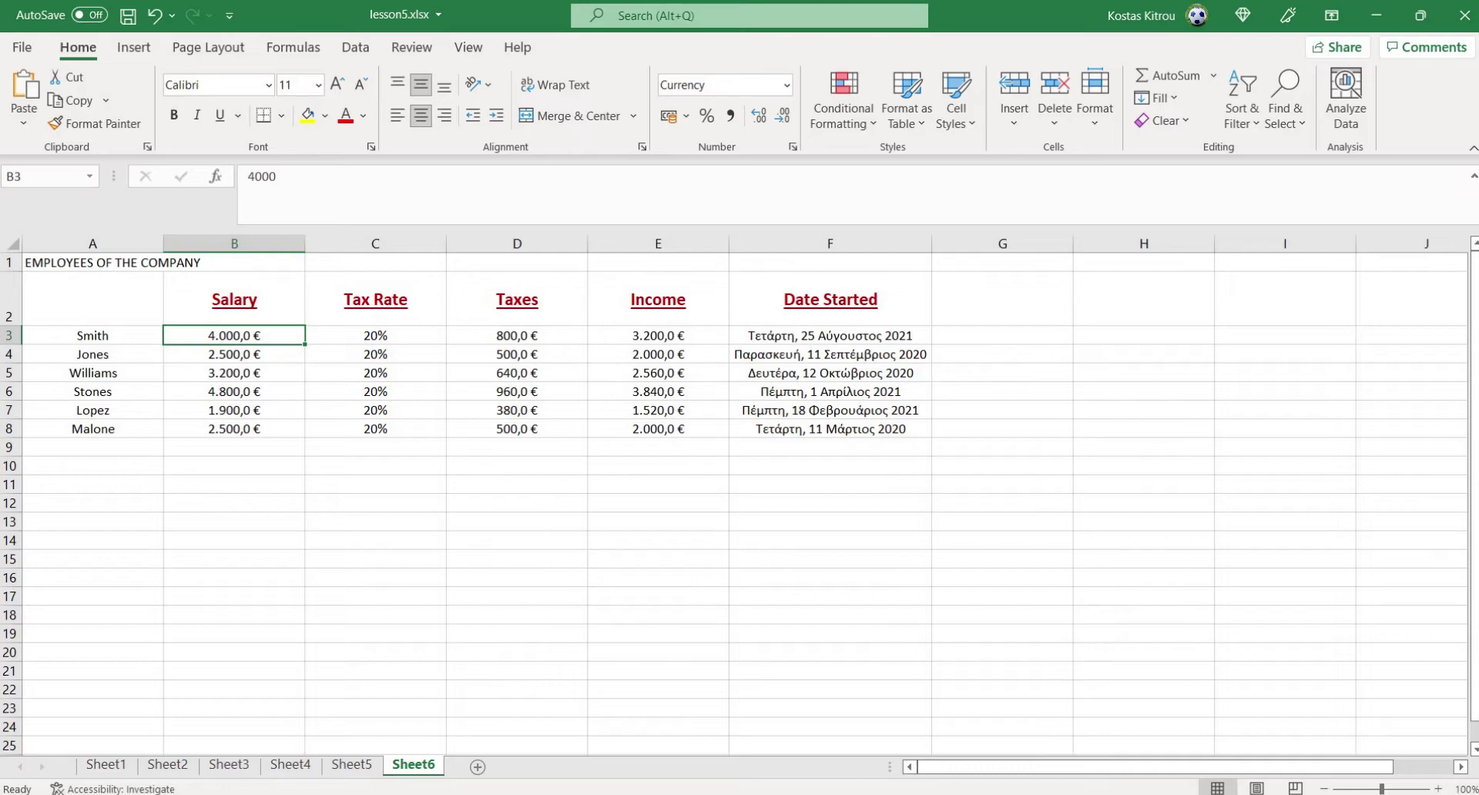
Try top and bottom vertical alignment on the Salary heading in B2 and return it to middle alignment.
click(234, 299)
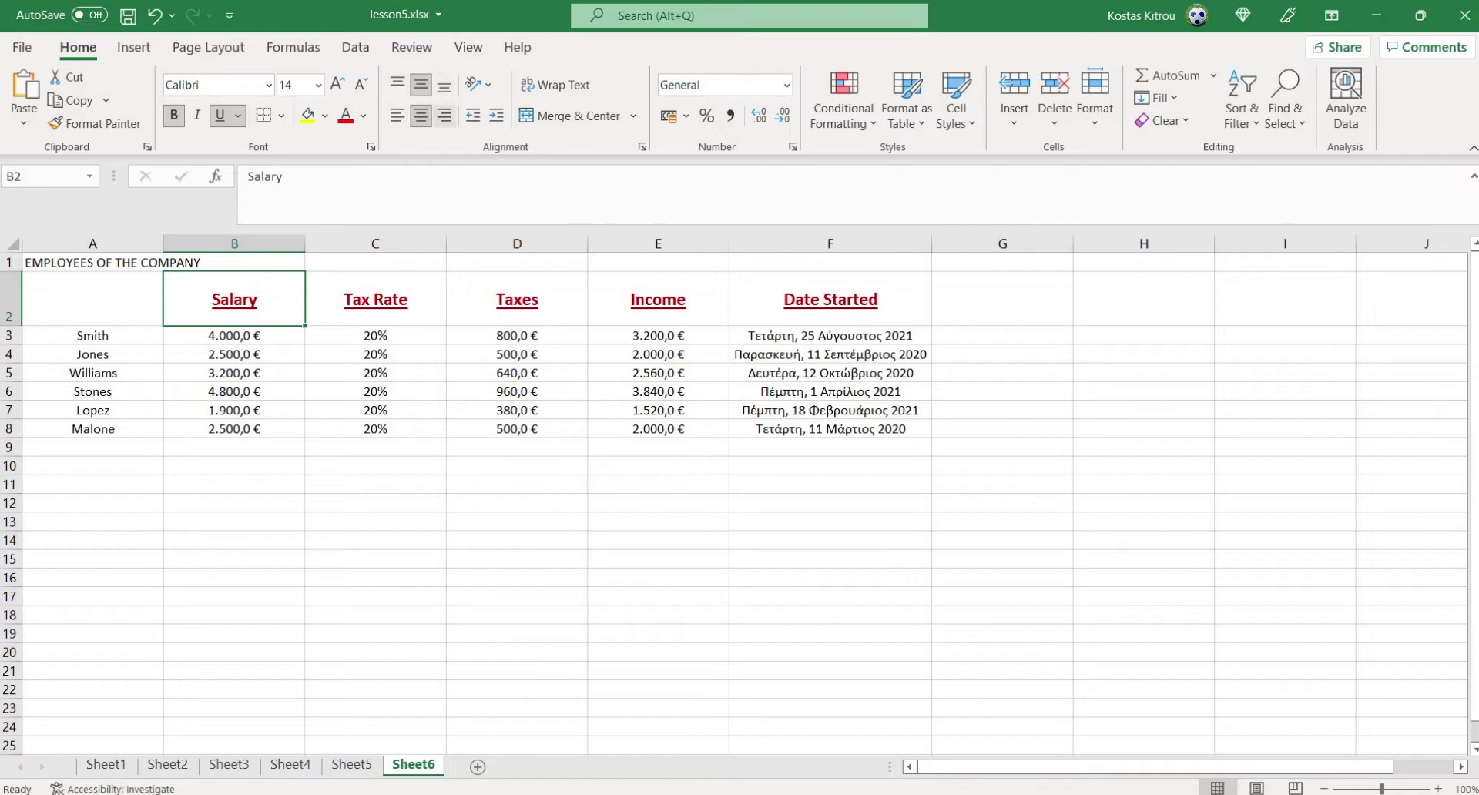
click(396, 84)
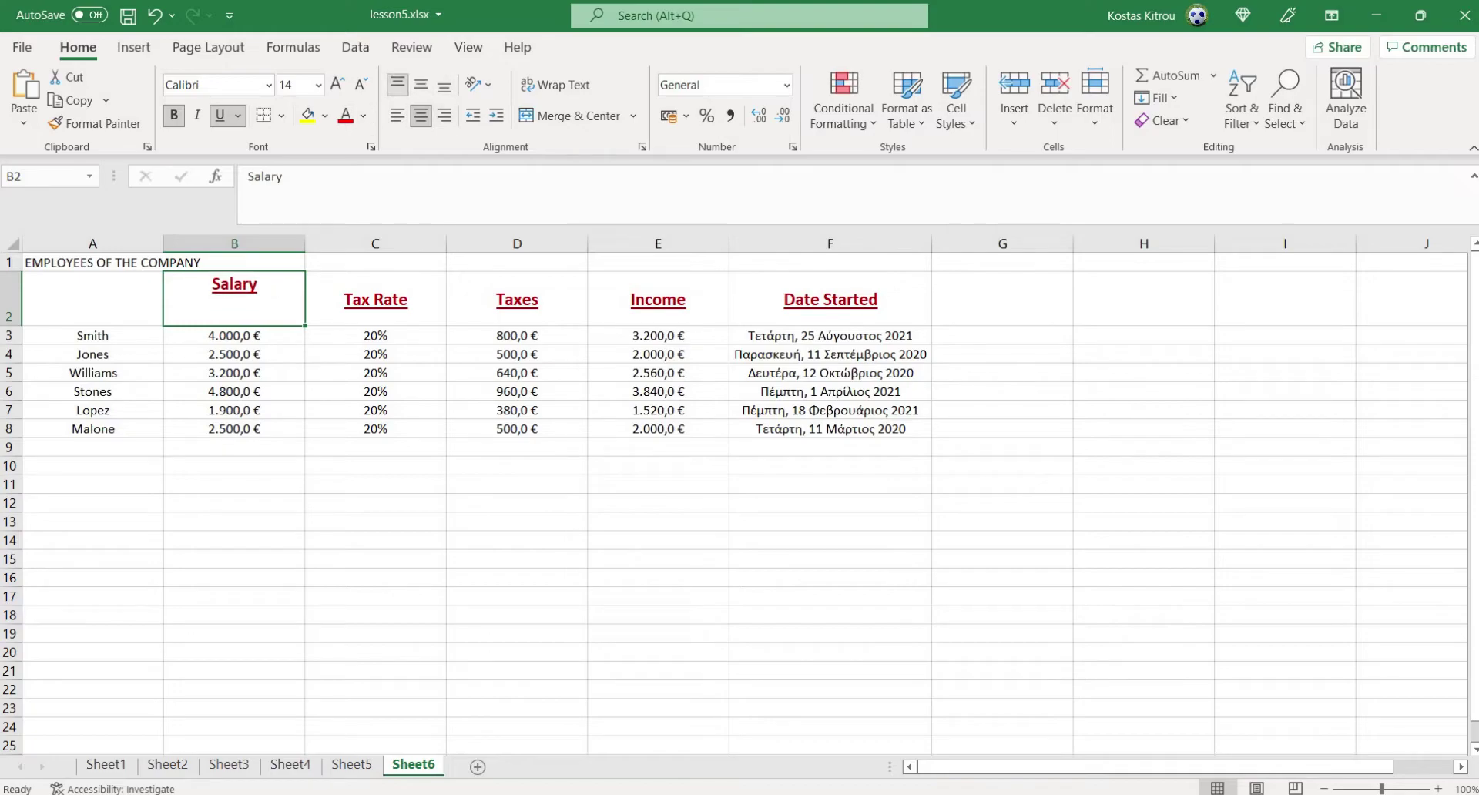
click(421, 84)
click(444, 84)
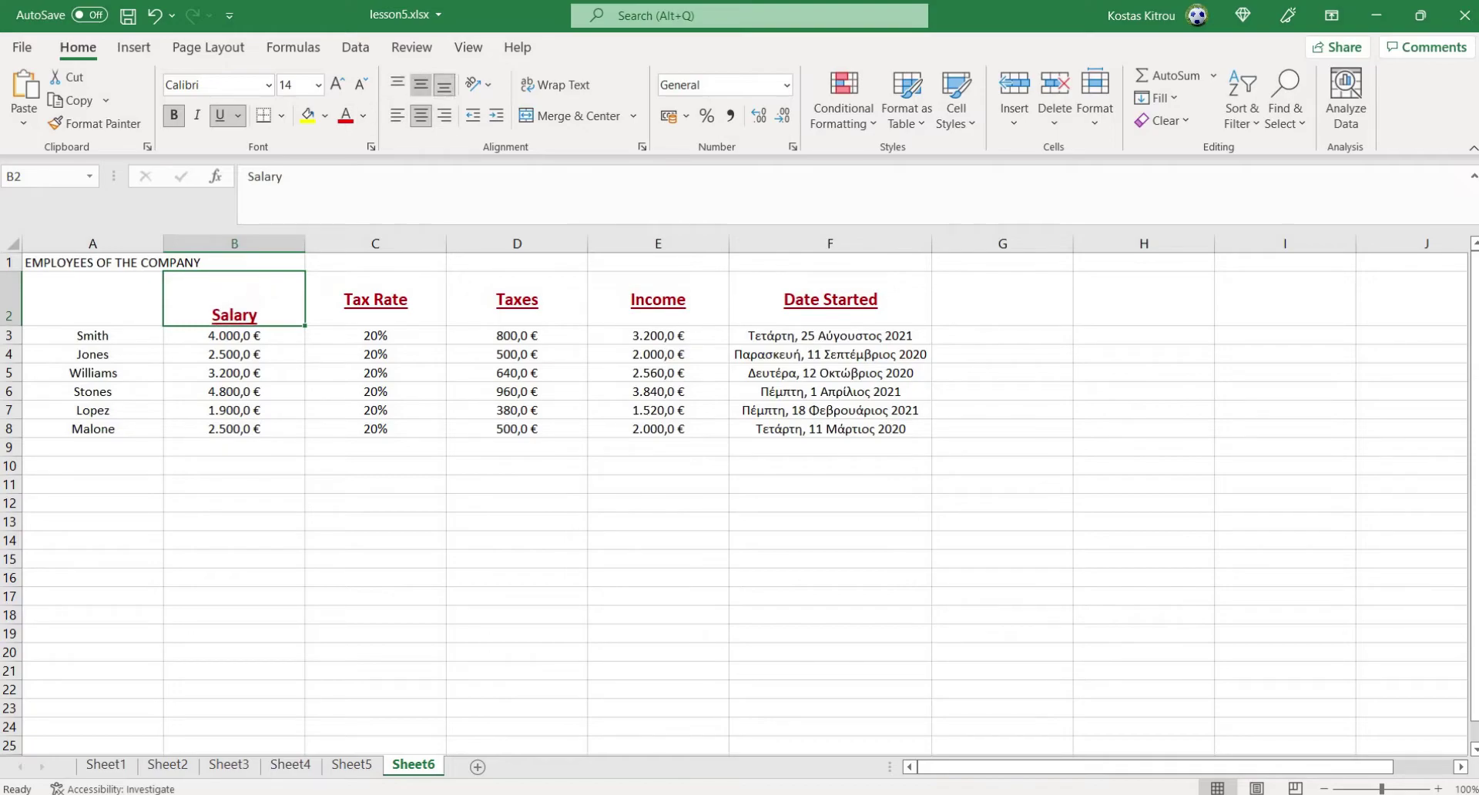
click(420, 84)
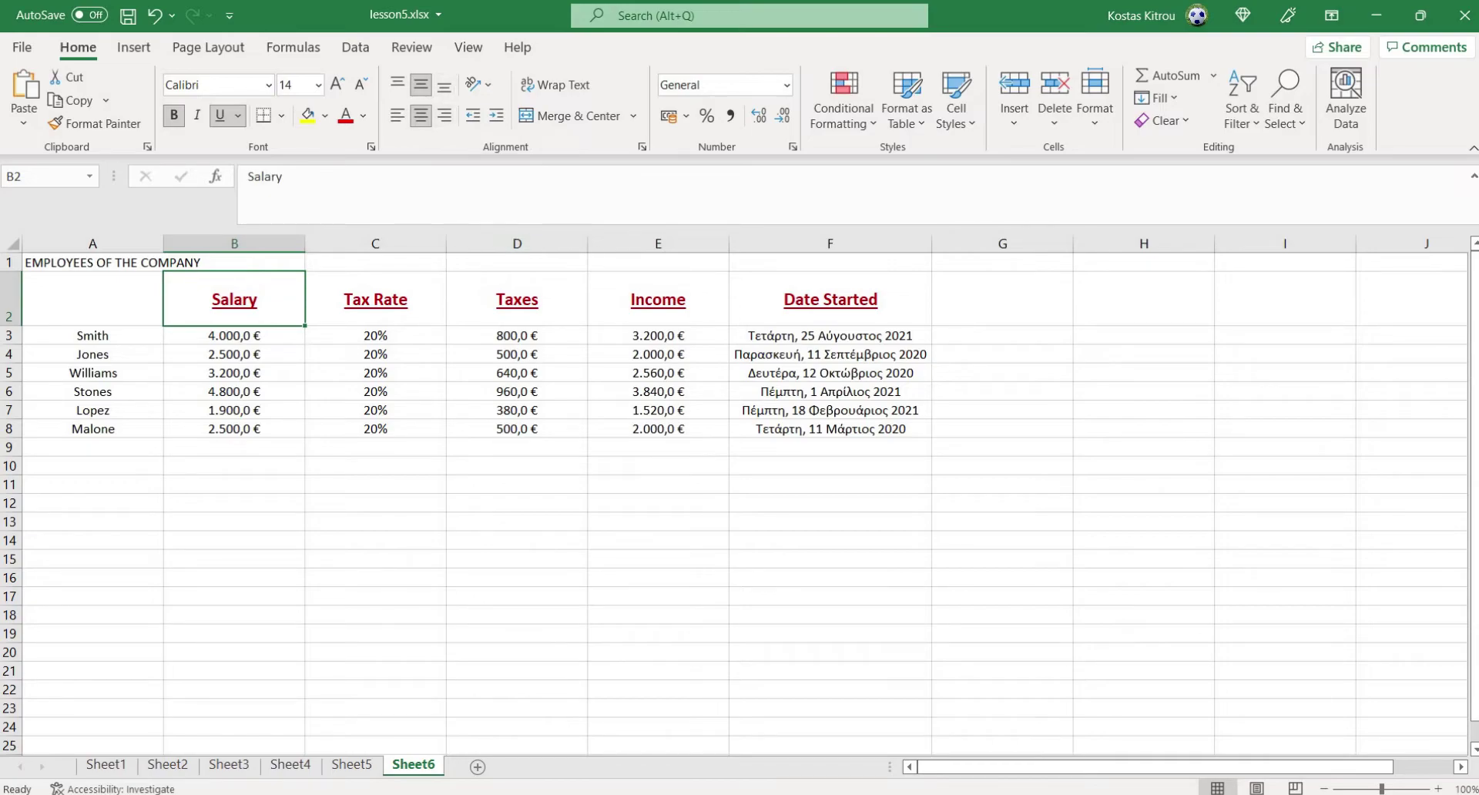
click(517, 485)
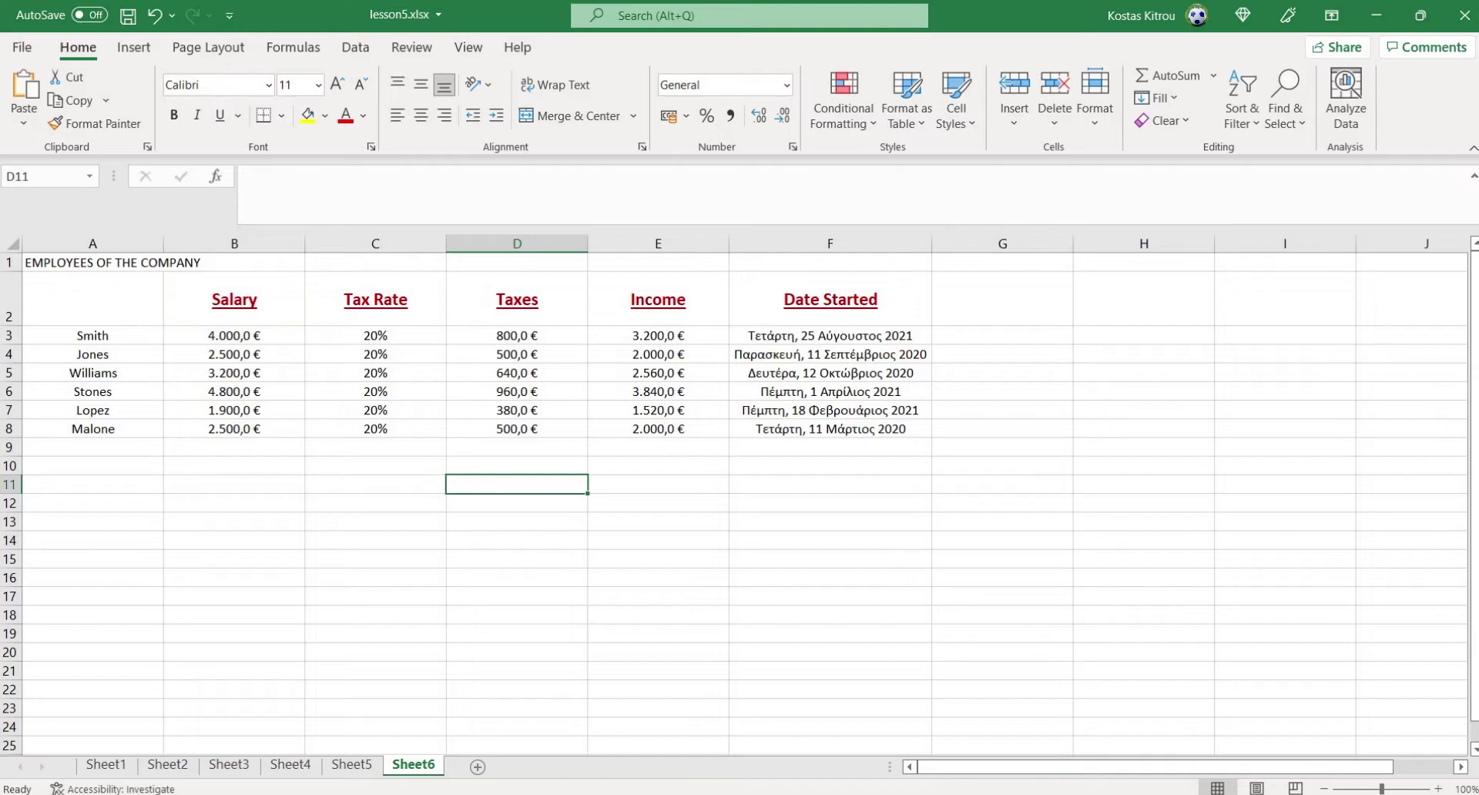
Try centering the title over the table by setting the horizontal alignment of A1:F1 to Center.
click(93, 262)
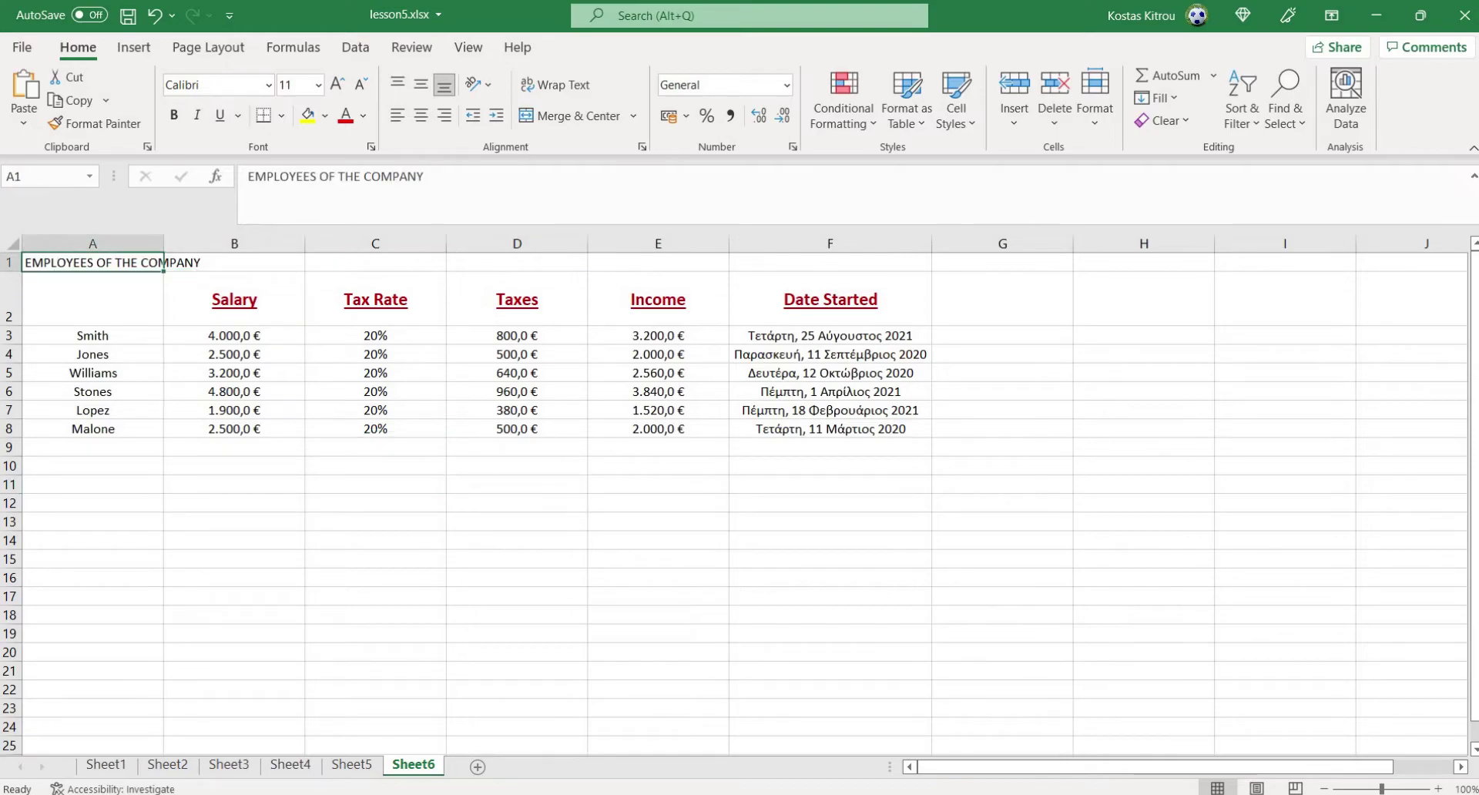
drag(92, 262, 830, 262)
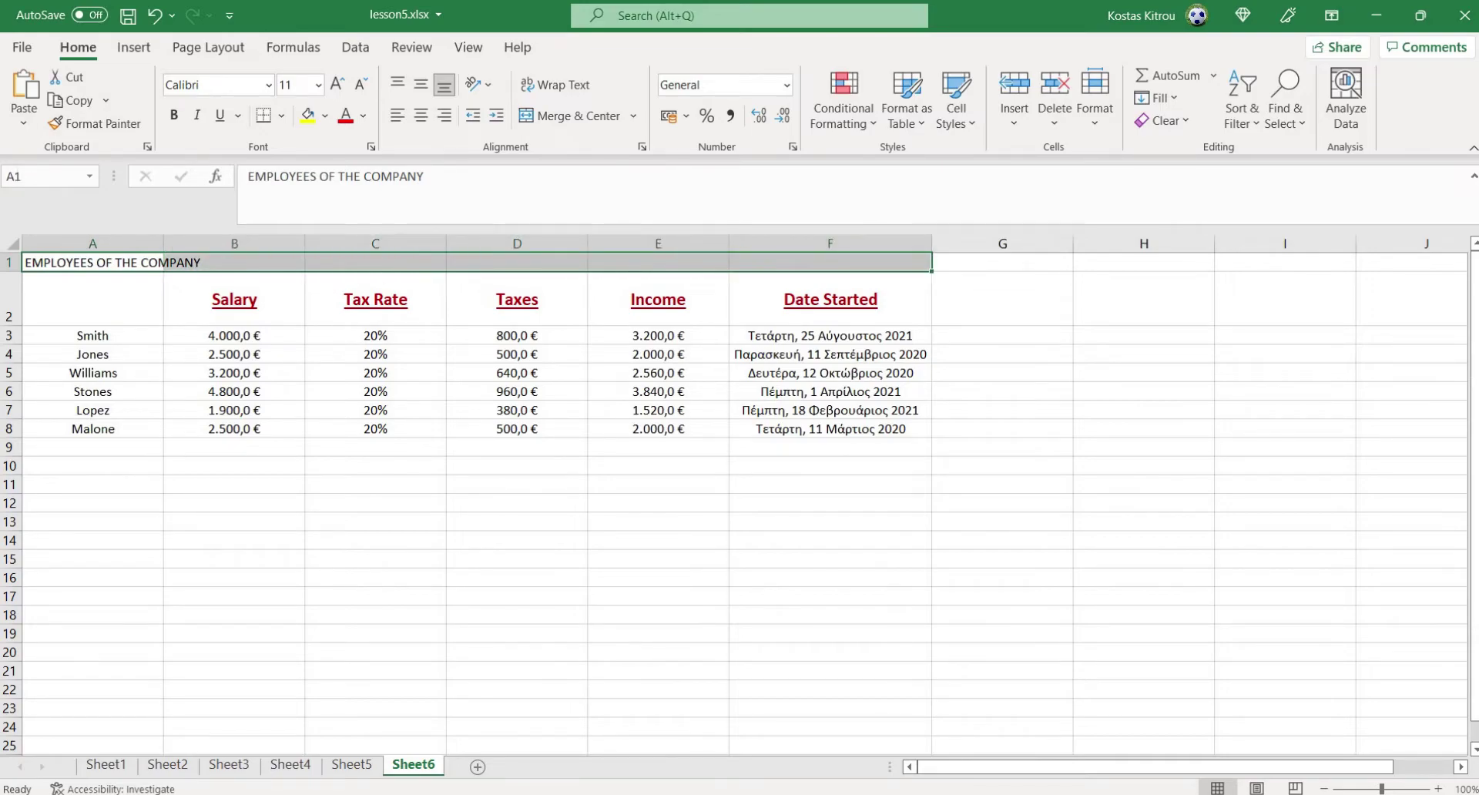
click(517, 484)
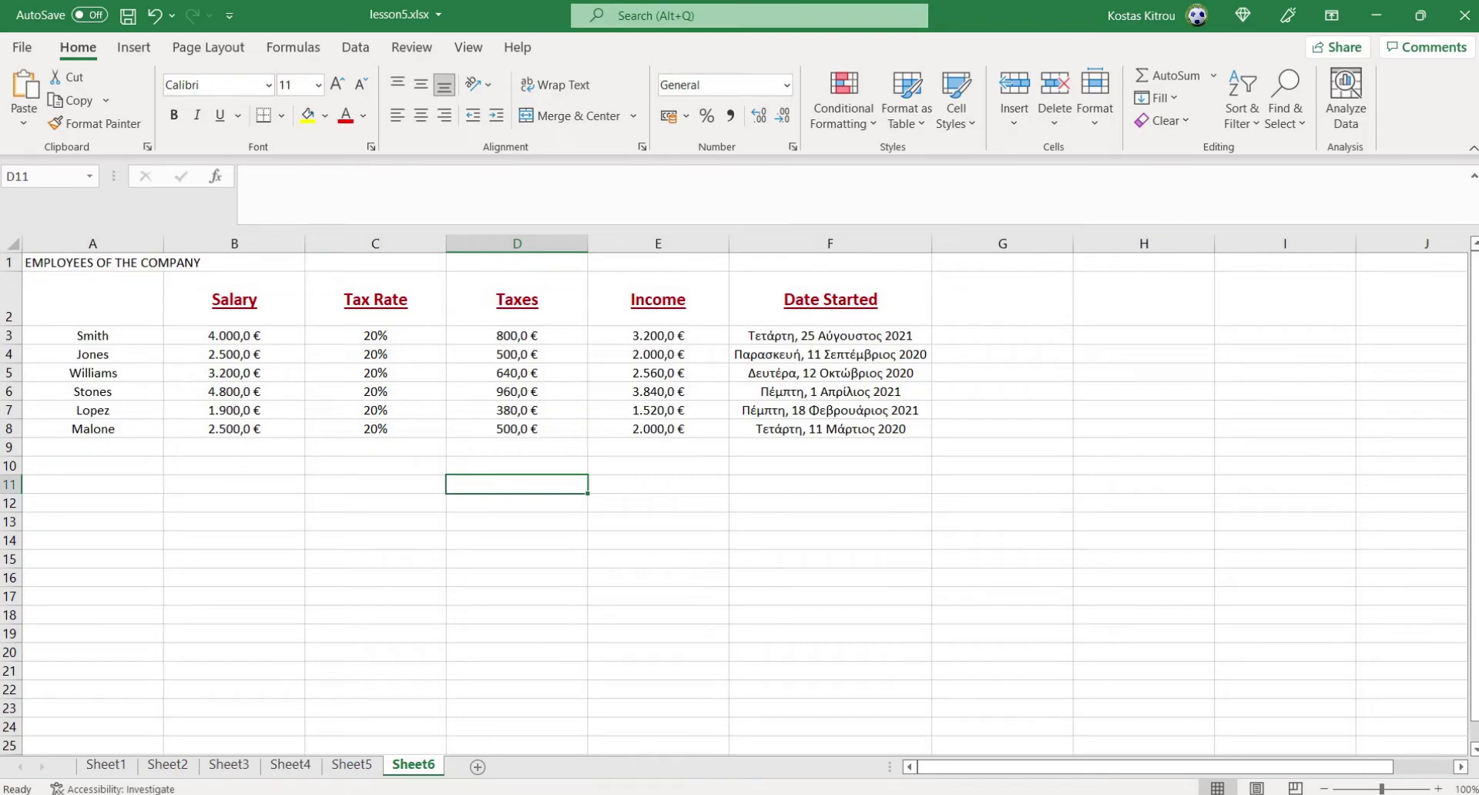
click(92, 262)
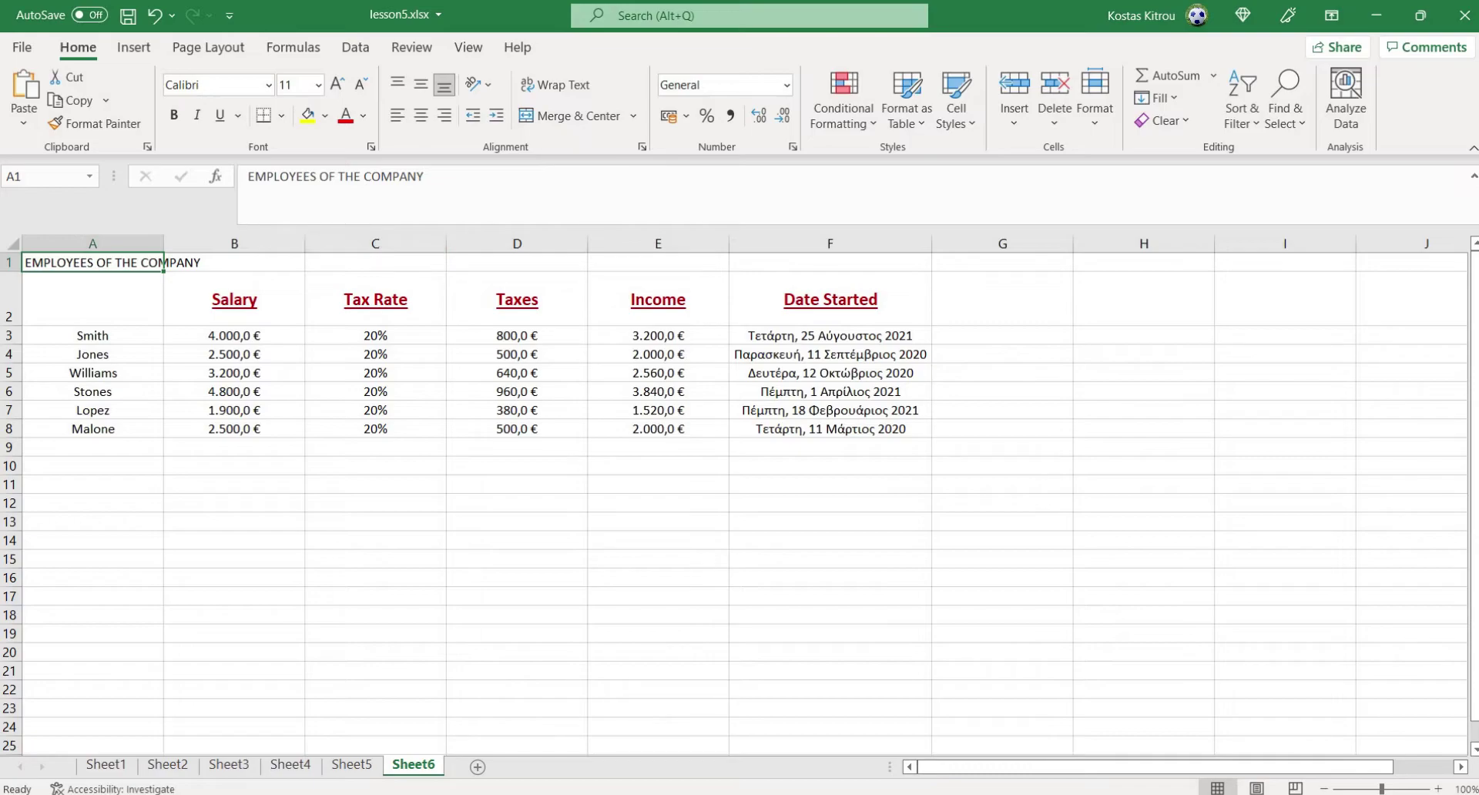
drag(92, 262, 830, 261)
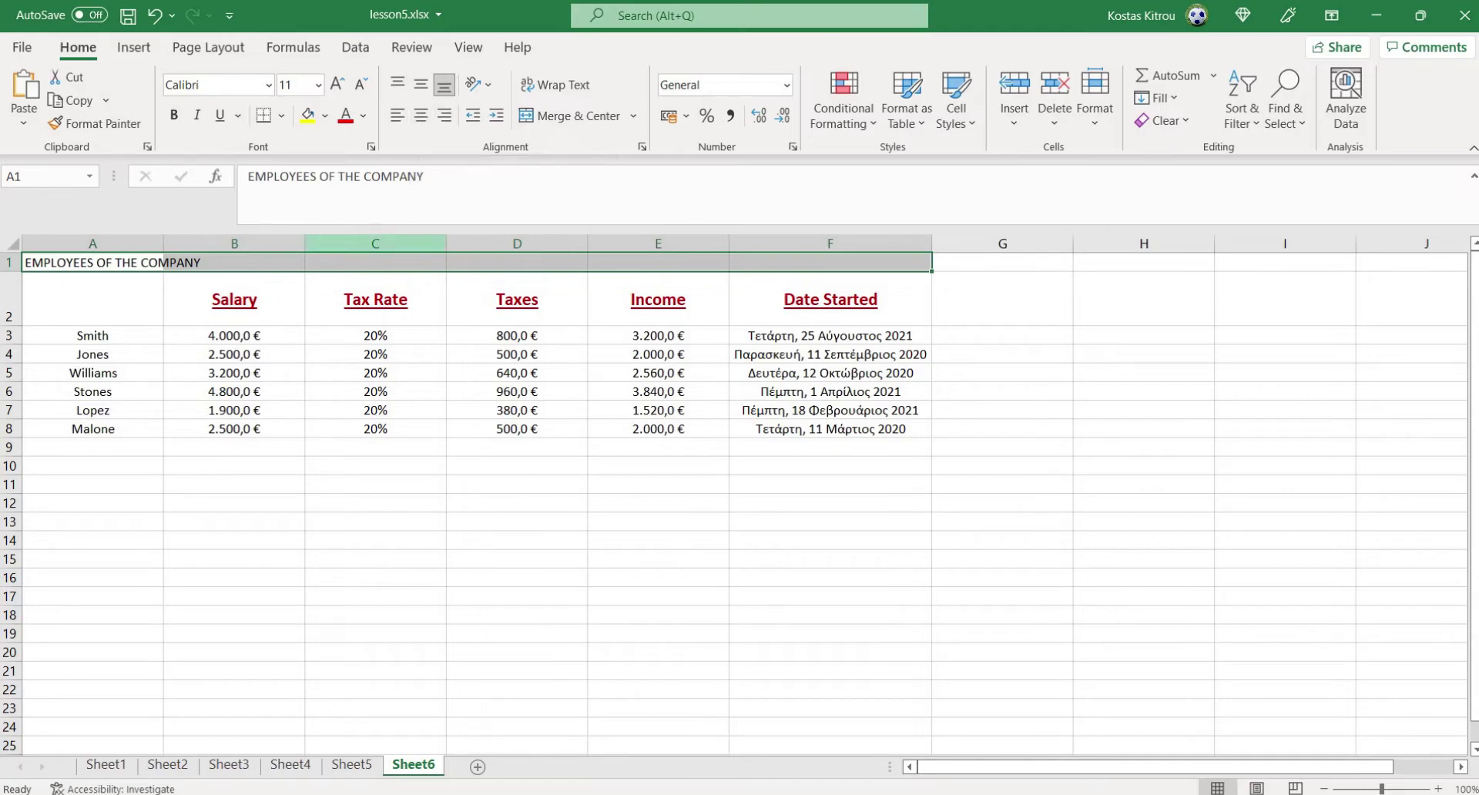
right_click(271, 262)
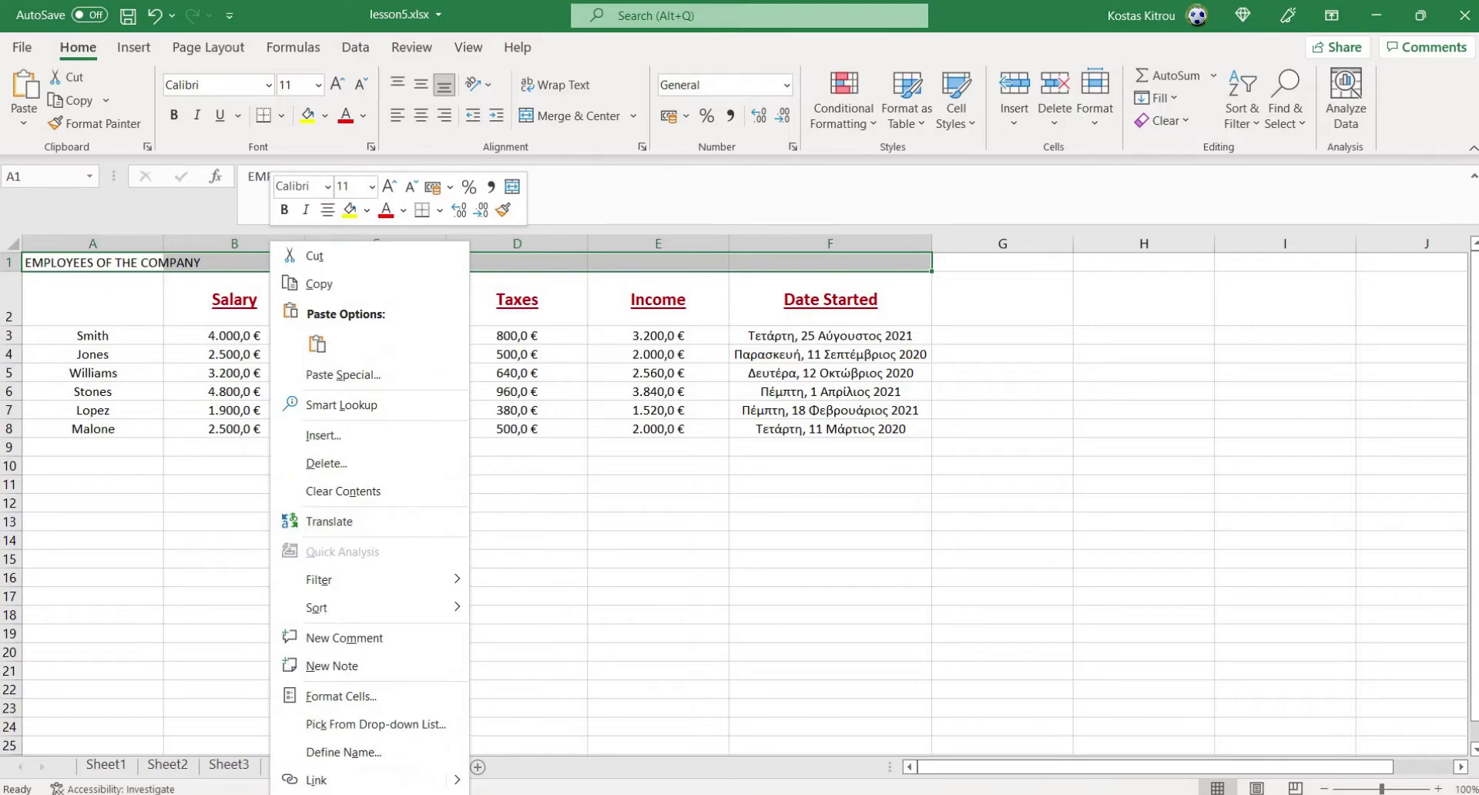
click(341, 696)
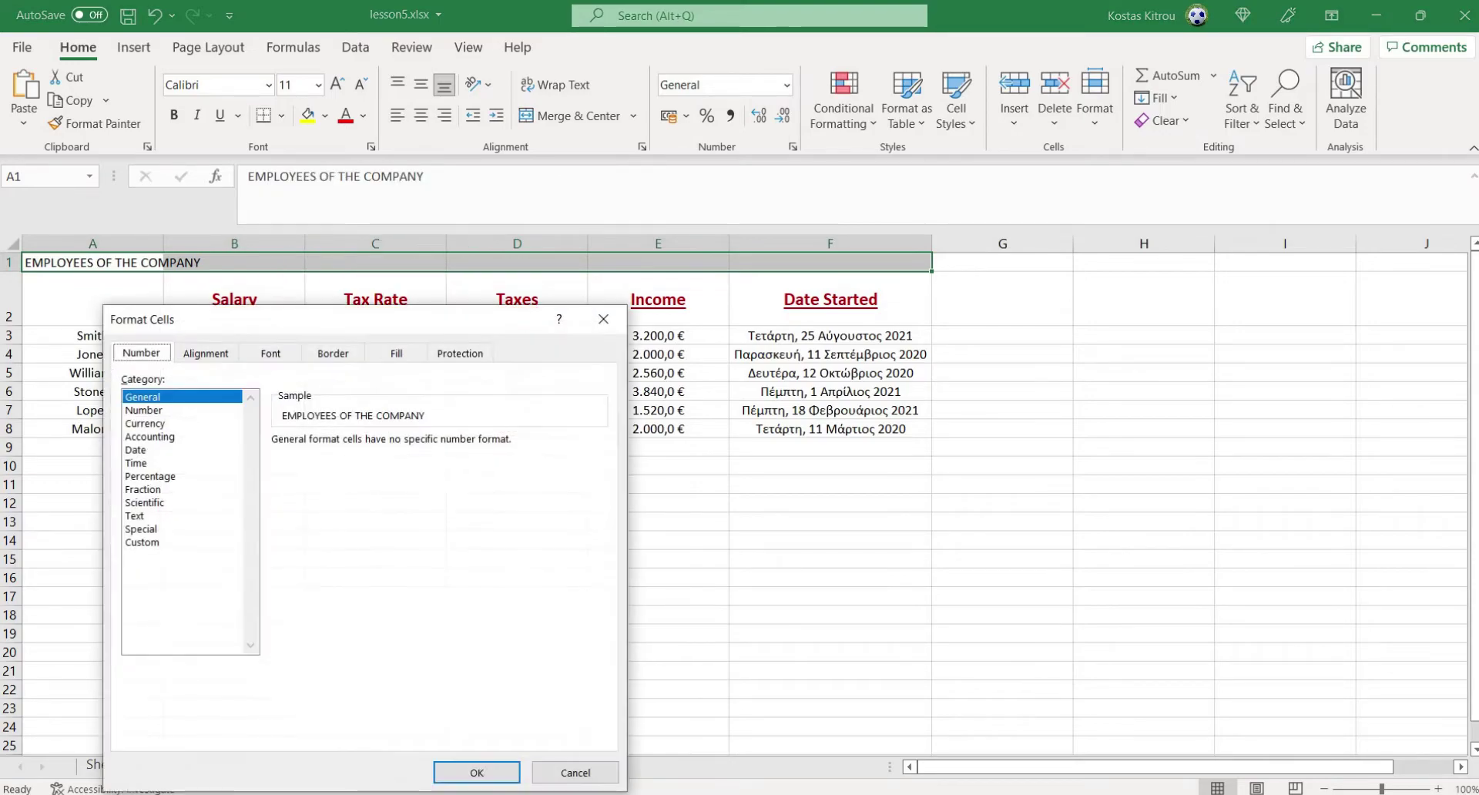
click(205, 354)
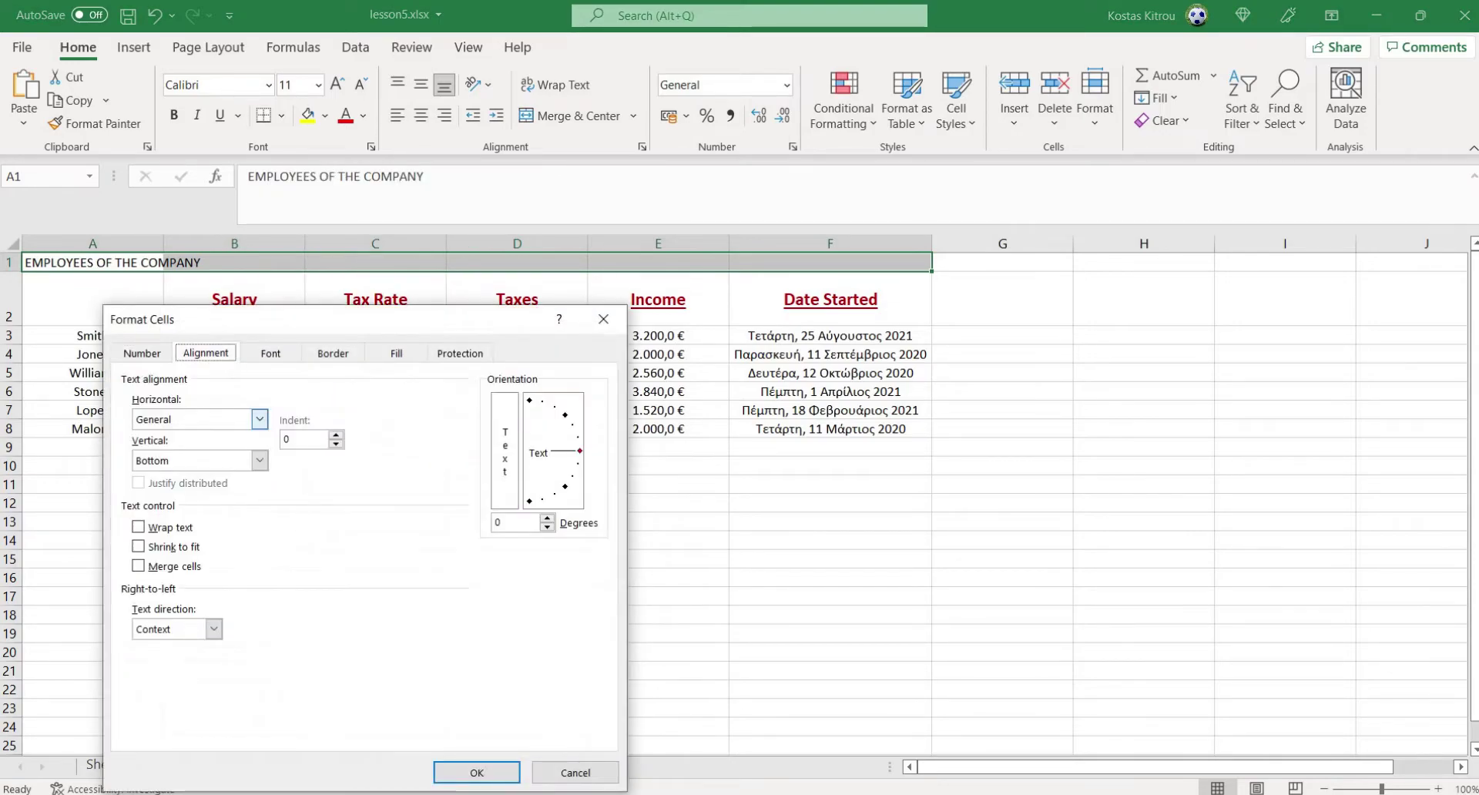
click(260, 420)
click(235, 463)
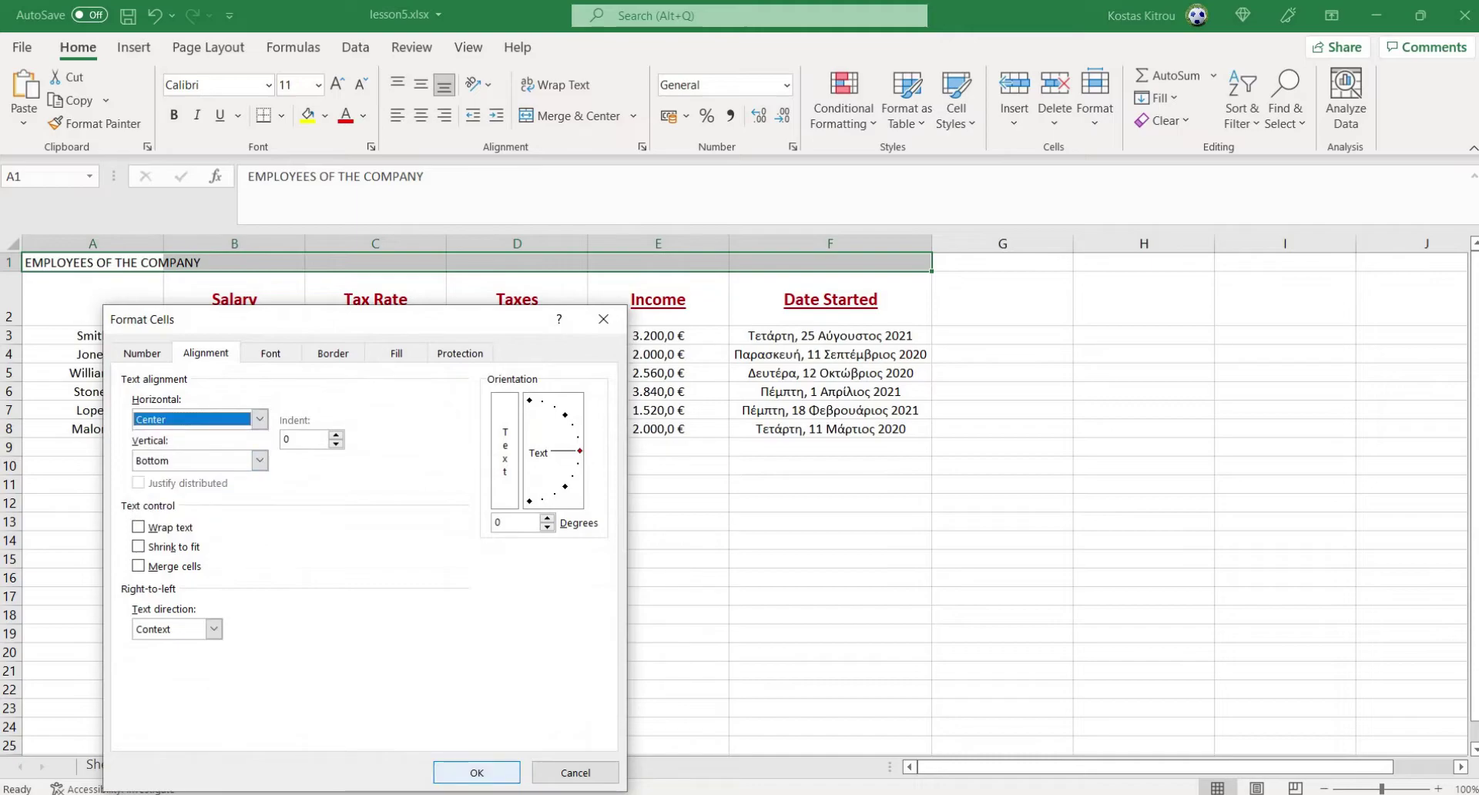
click(477, 772)
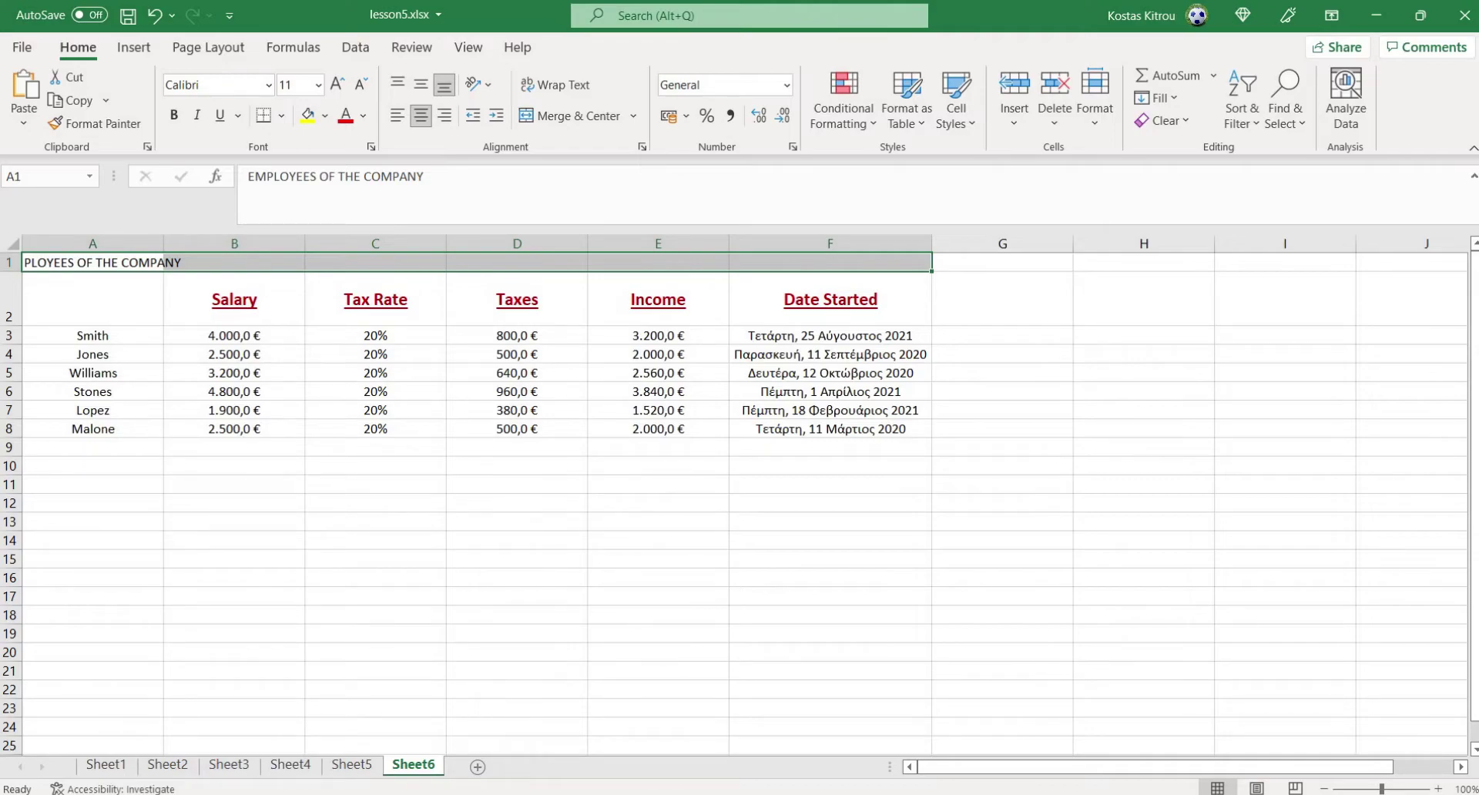
click(234, 466)
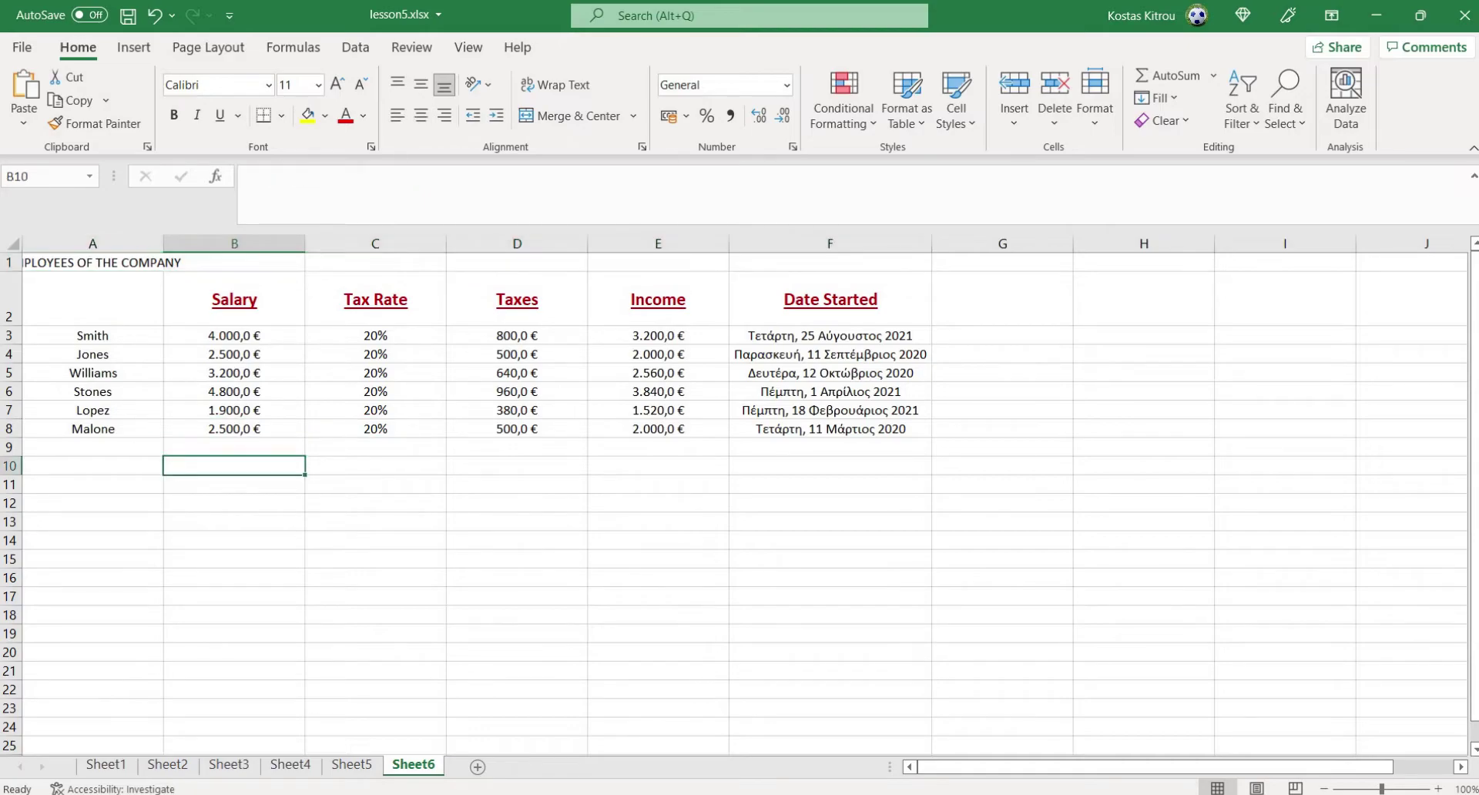
Center the title over the table by setting the horizontal alignment of A1:F1 to Center Across Selection.
click(92, 262)
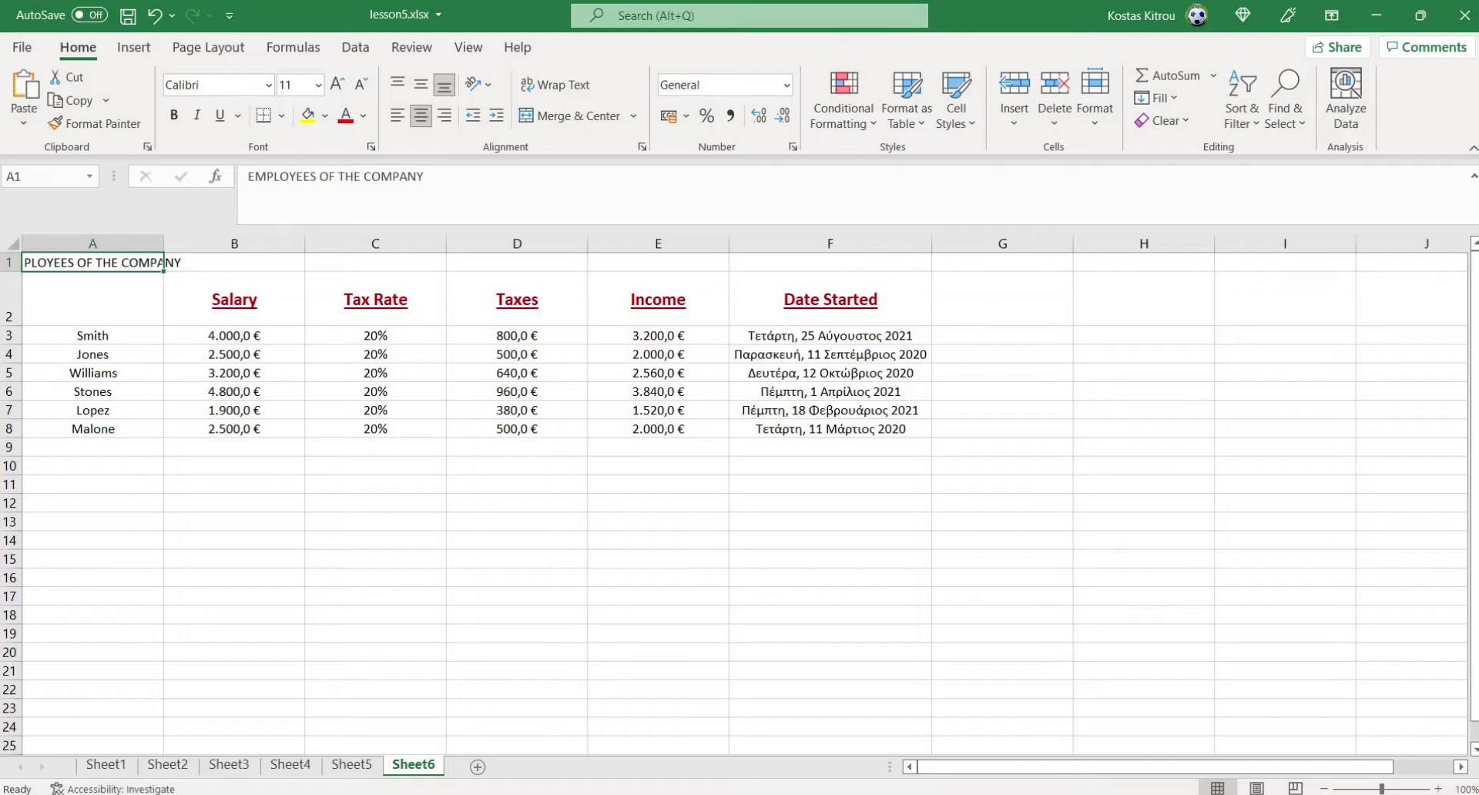
click(375, 502)
click(92, 263)
drag(163, 263, 848, 262)
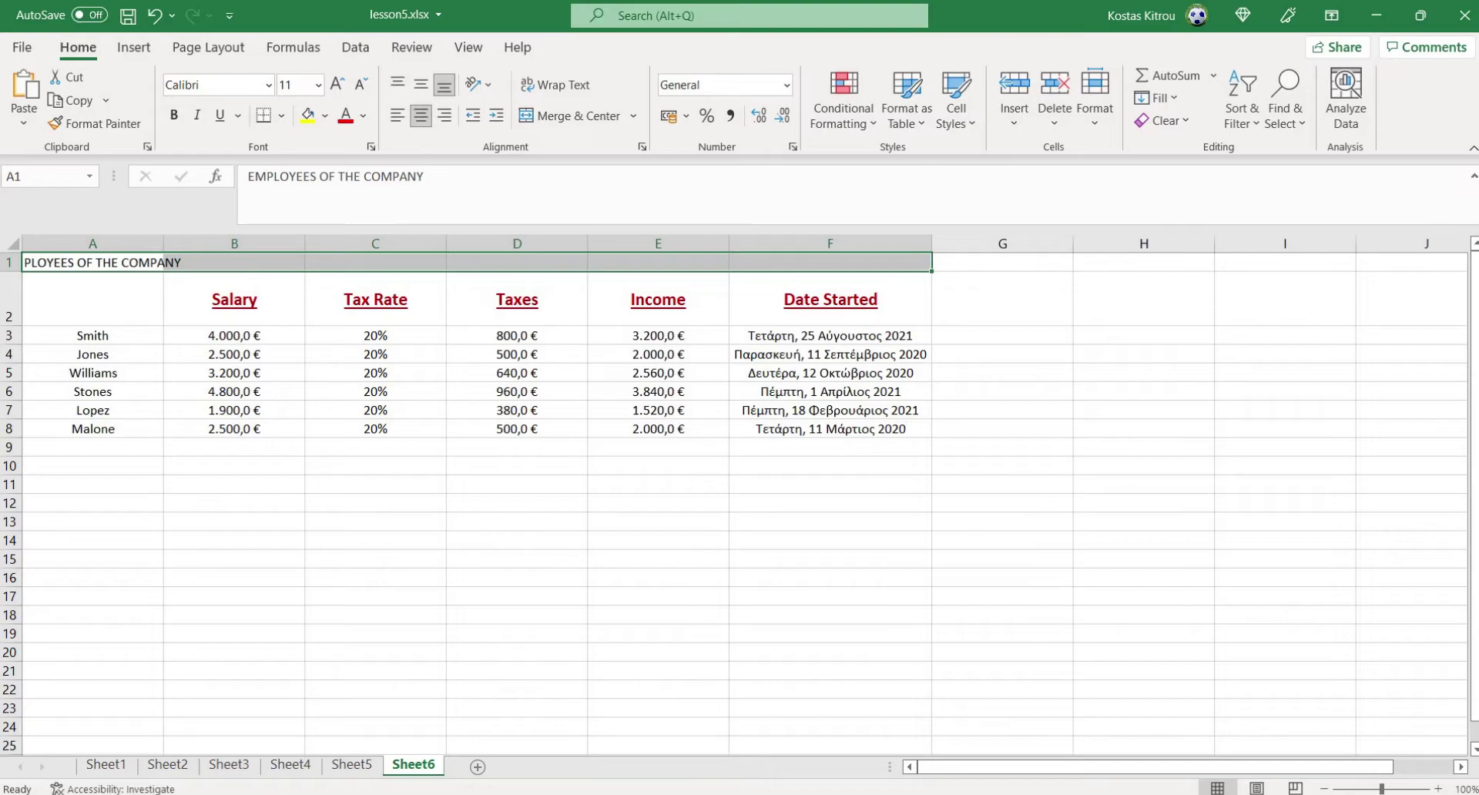
right_click(481, 262)
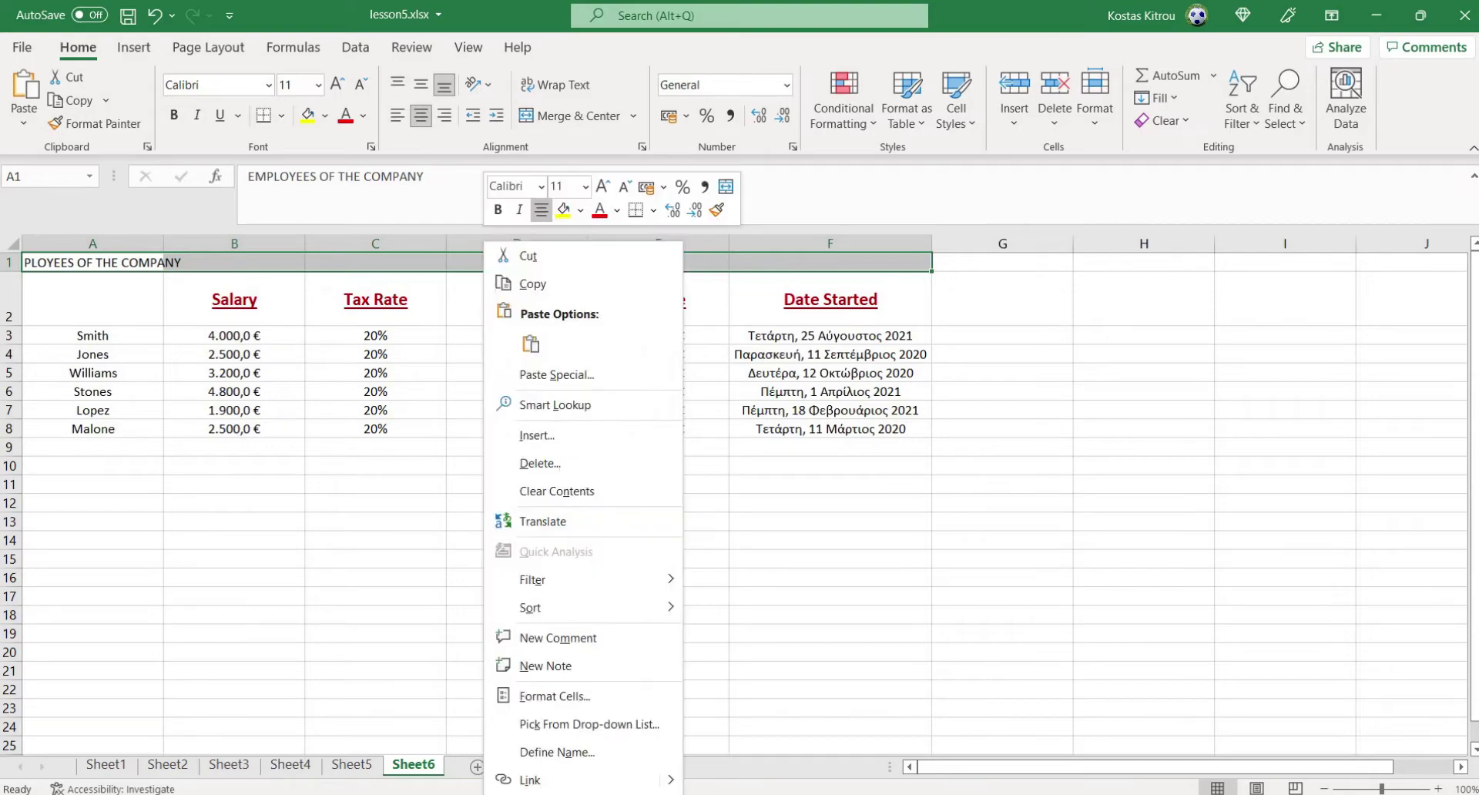
click(524, 696)
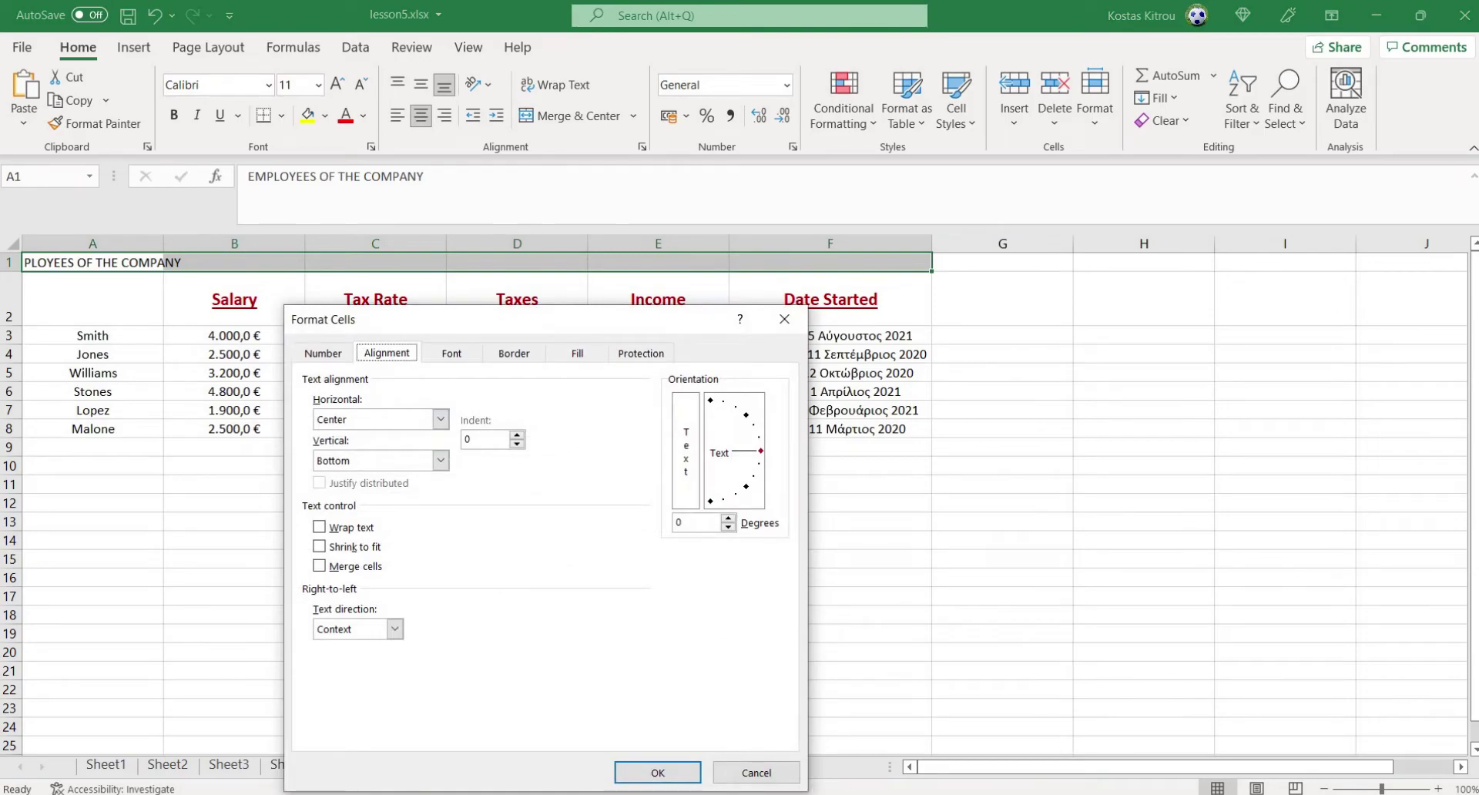
click(440, 418)
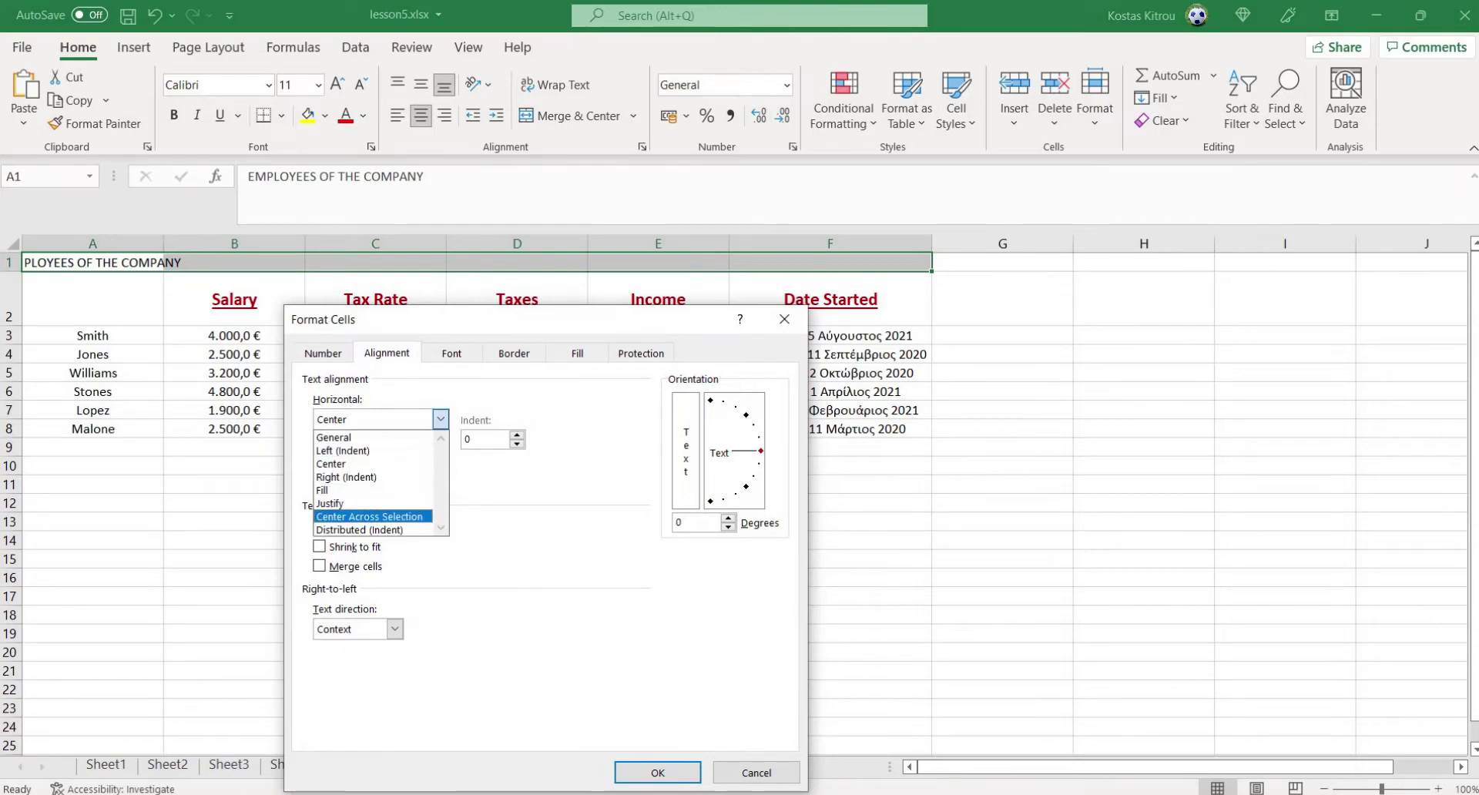
key(Return)
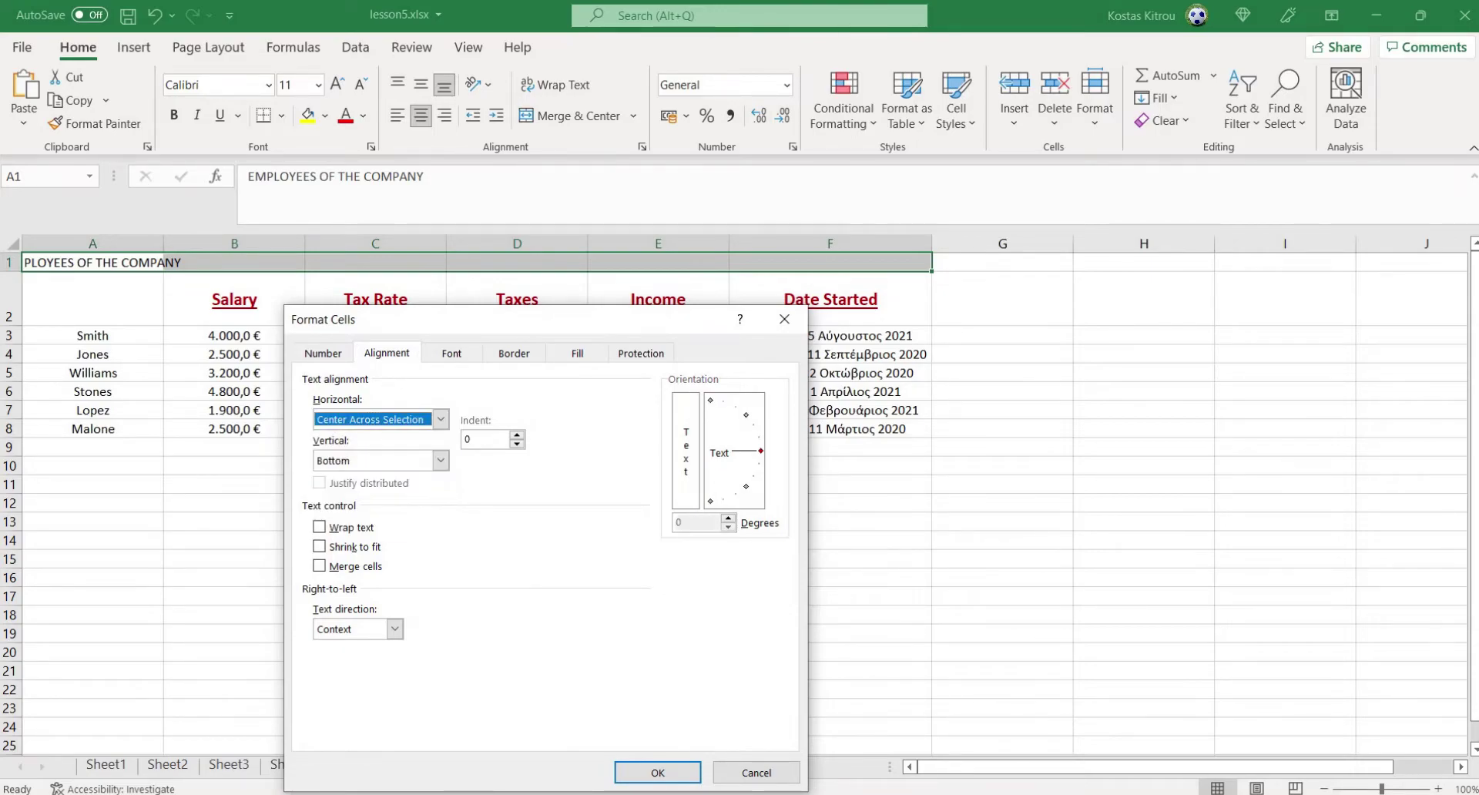
key(Return)
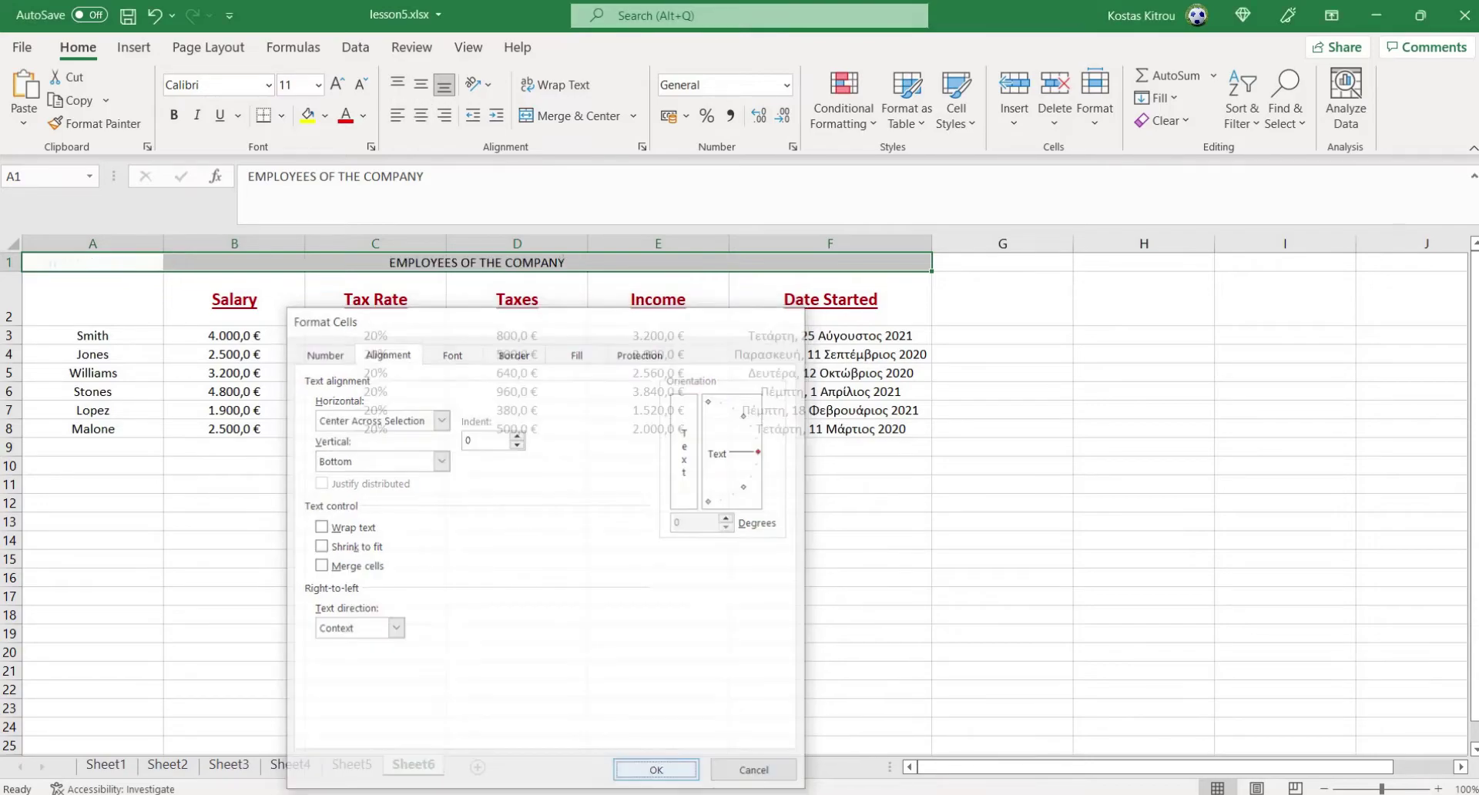
click(658, 540)
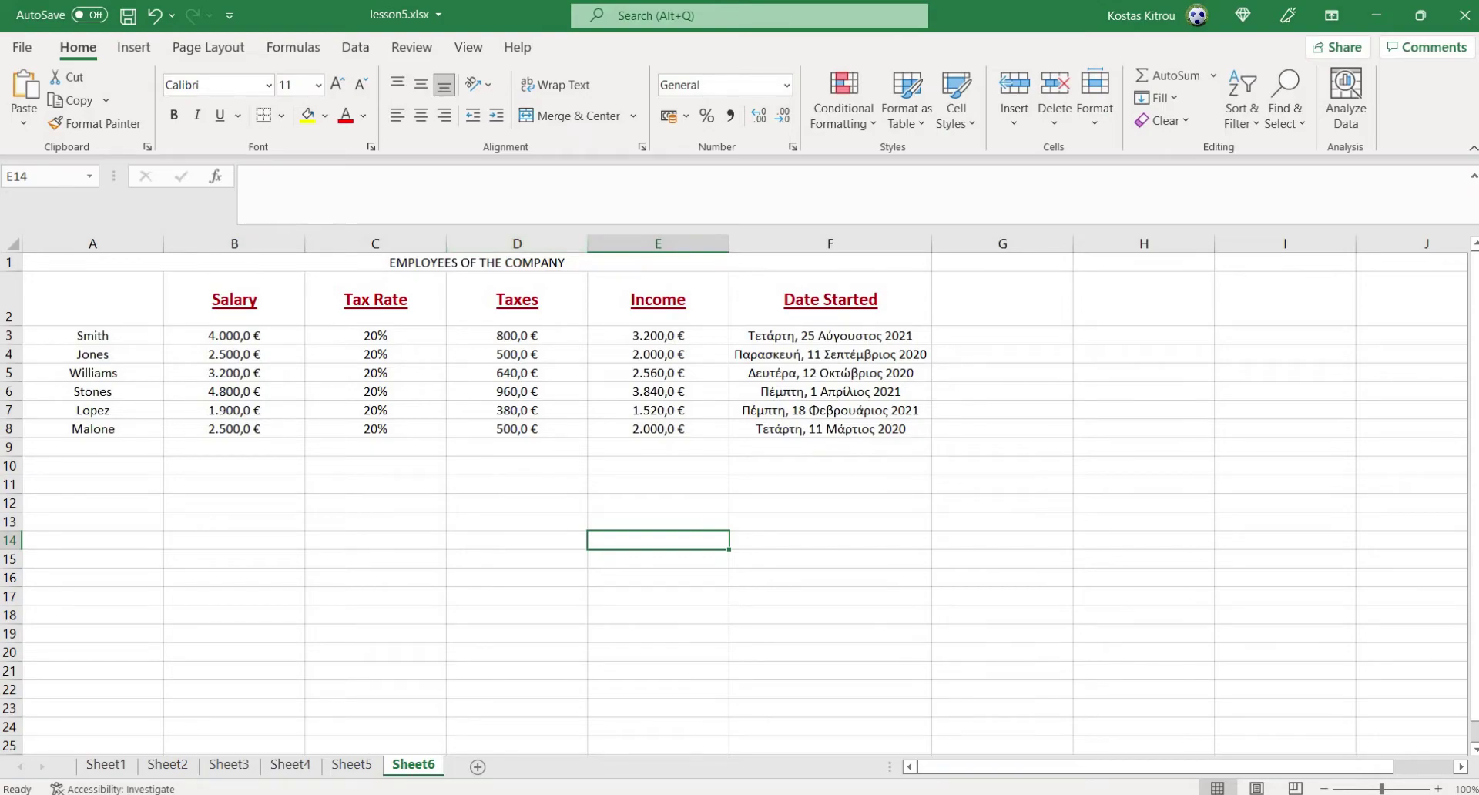
Examine whether the cells beneath the centered title are still separate, selecting C1, D1, C1:D1 and the whole range A1:F1.
click(375, 263)
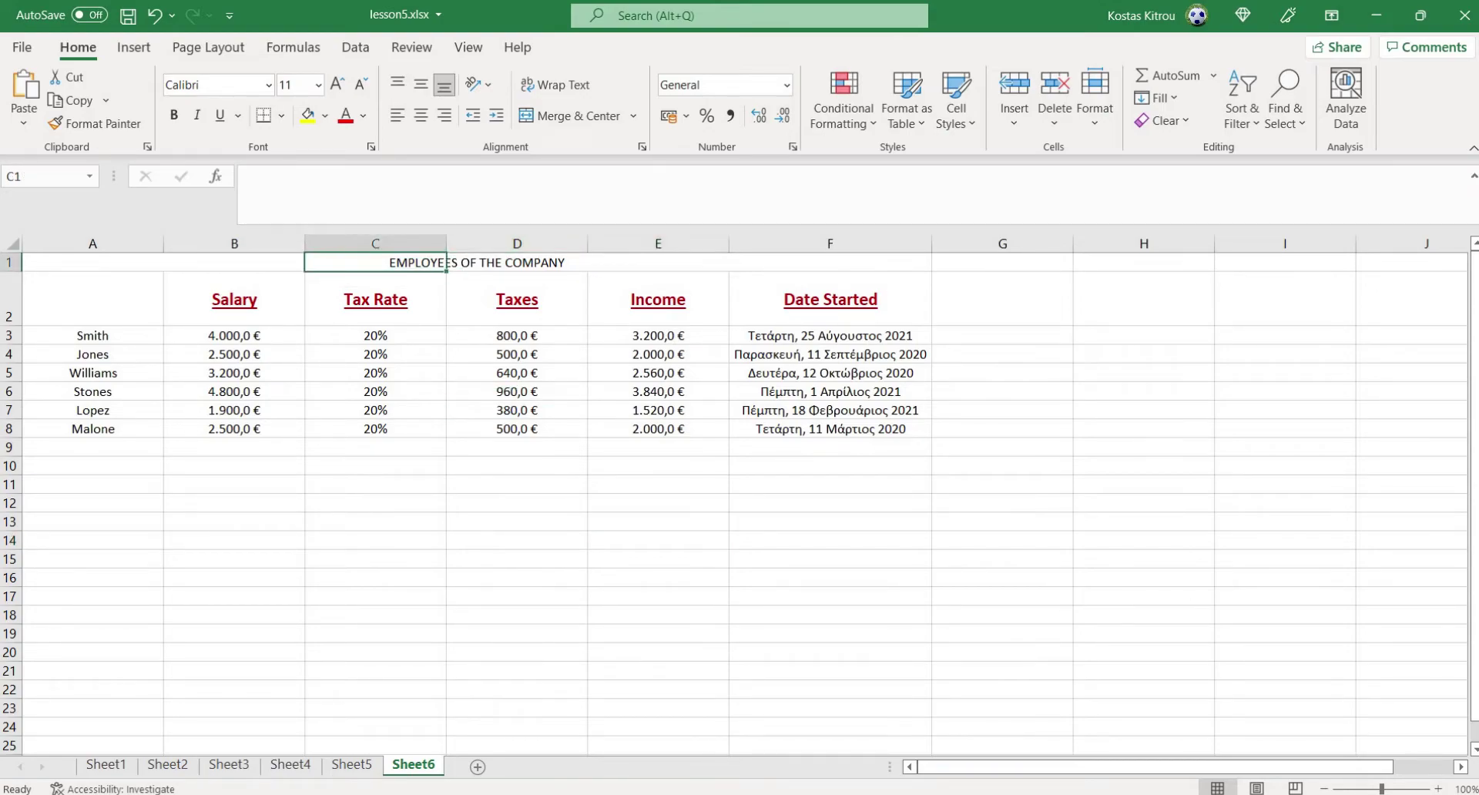
click(517, 262)
drag(375, 262, 508, 262)
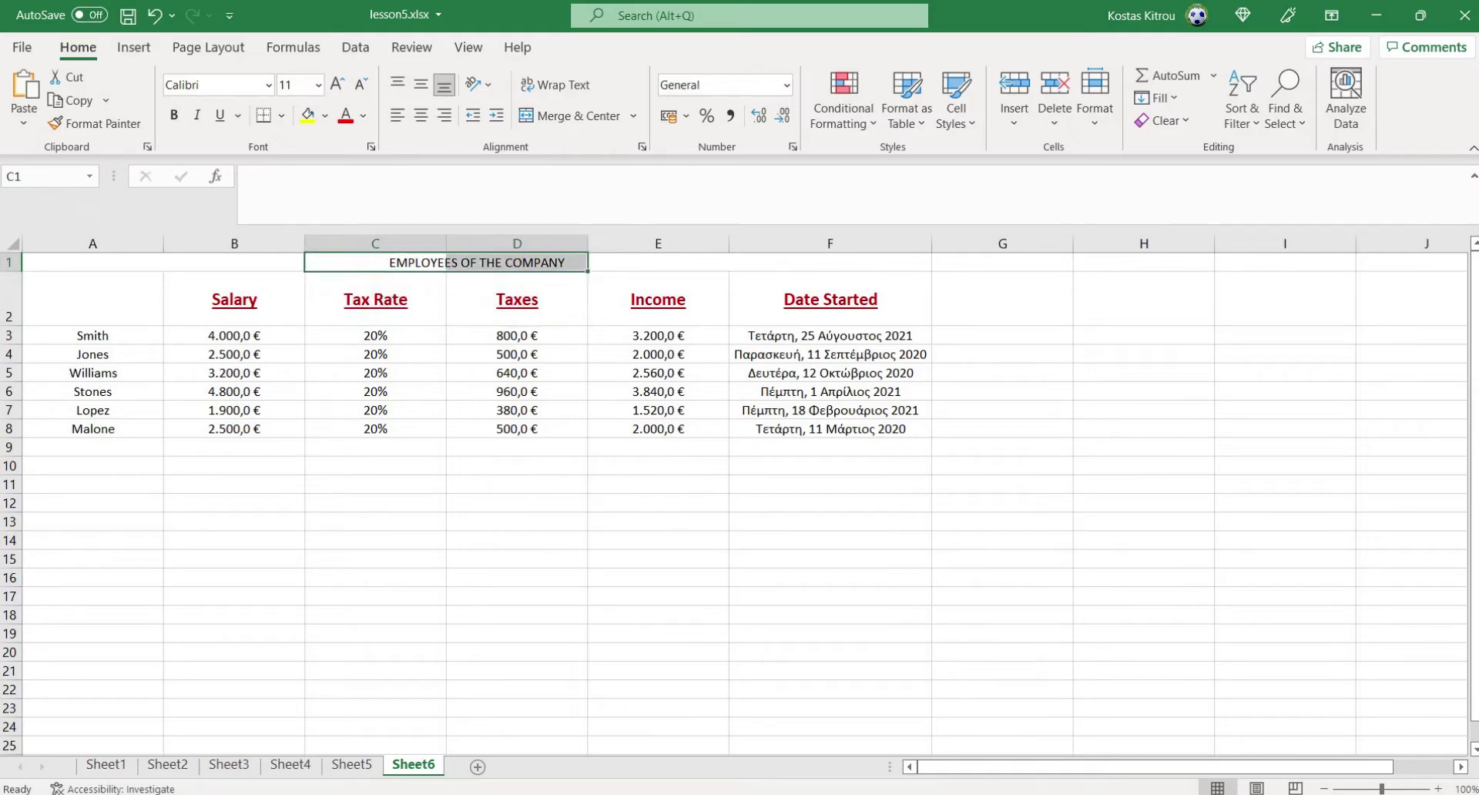
drag(92, 263, 830, 263)
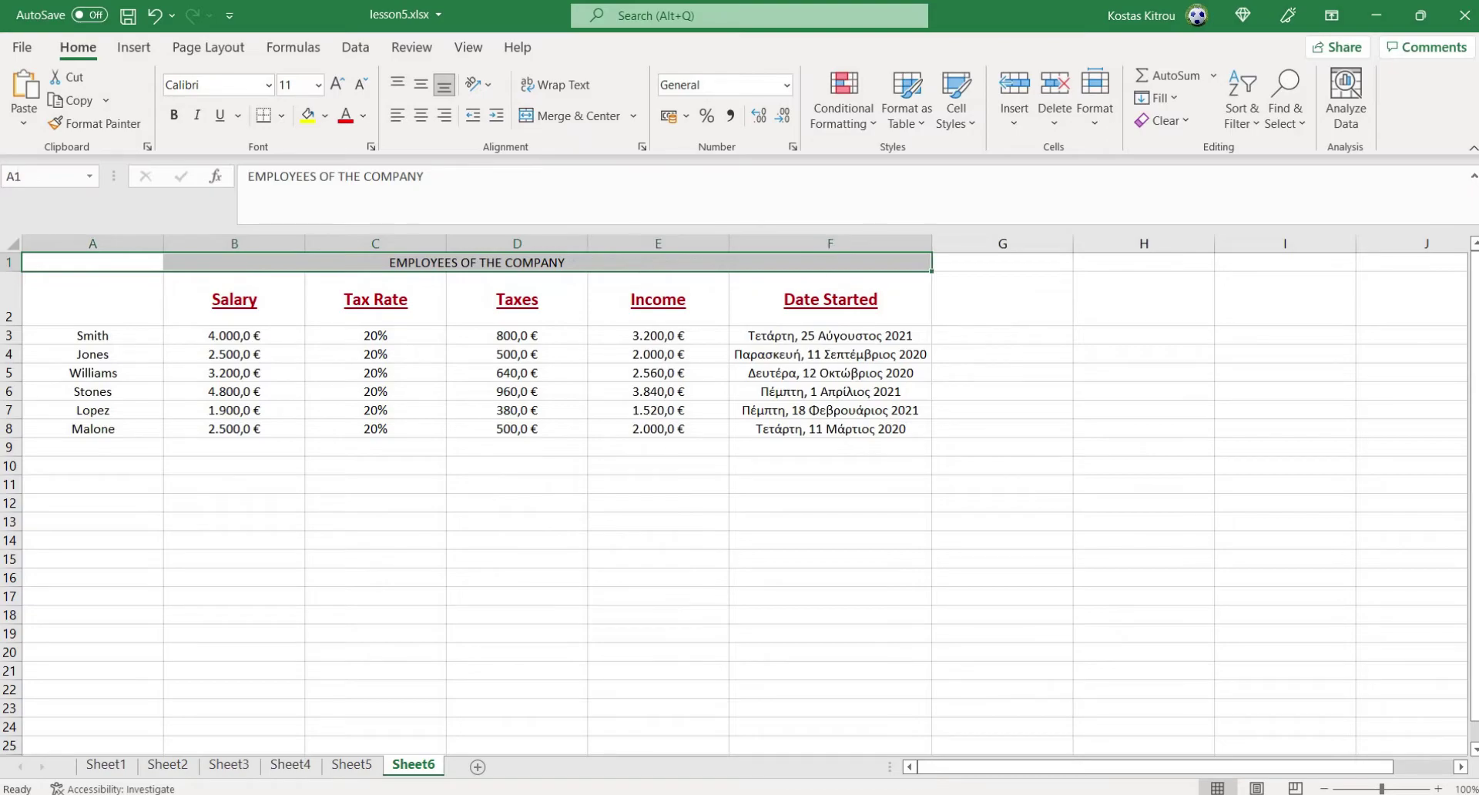
click(517, 429)
click(517, 522)
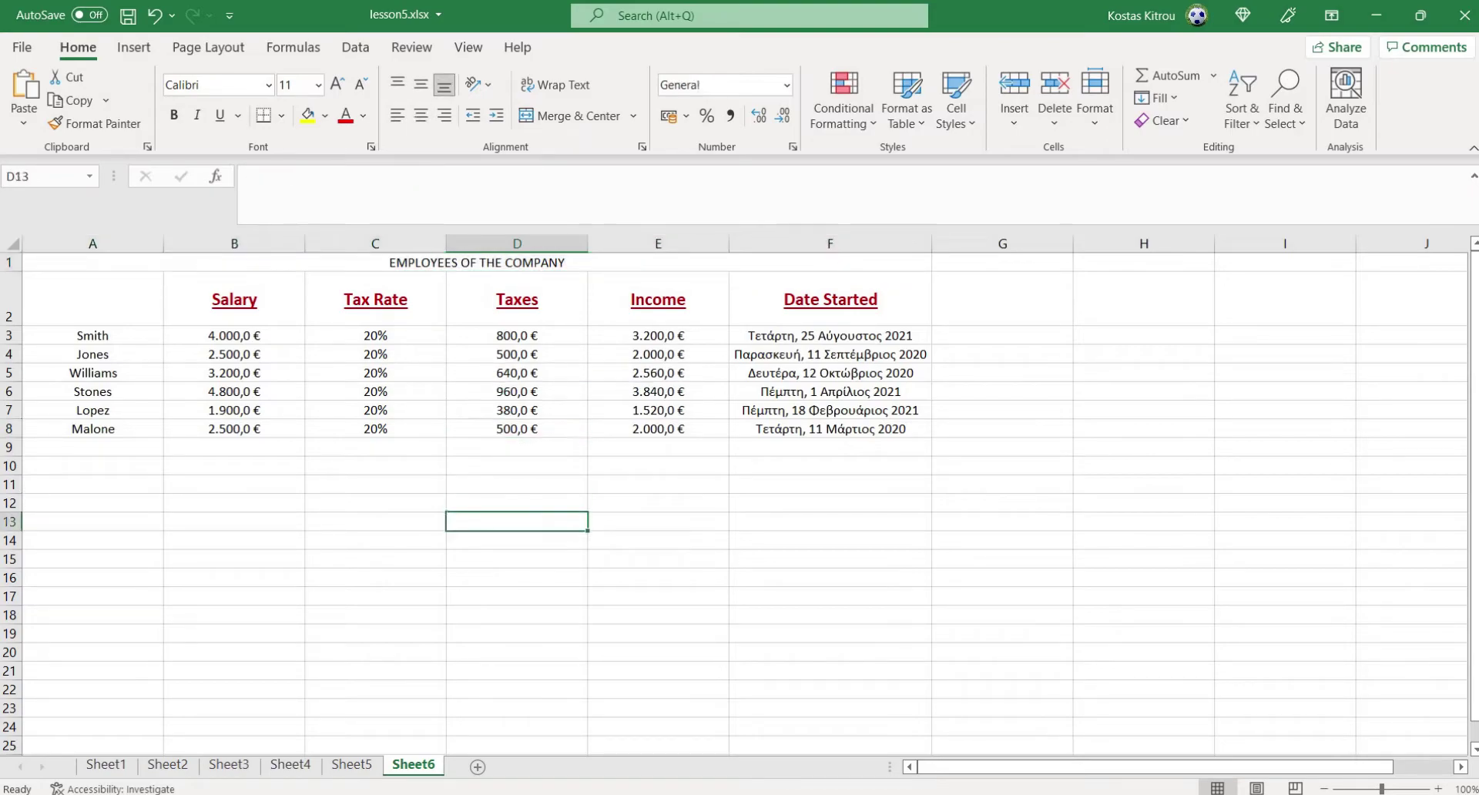
click(375, 263)
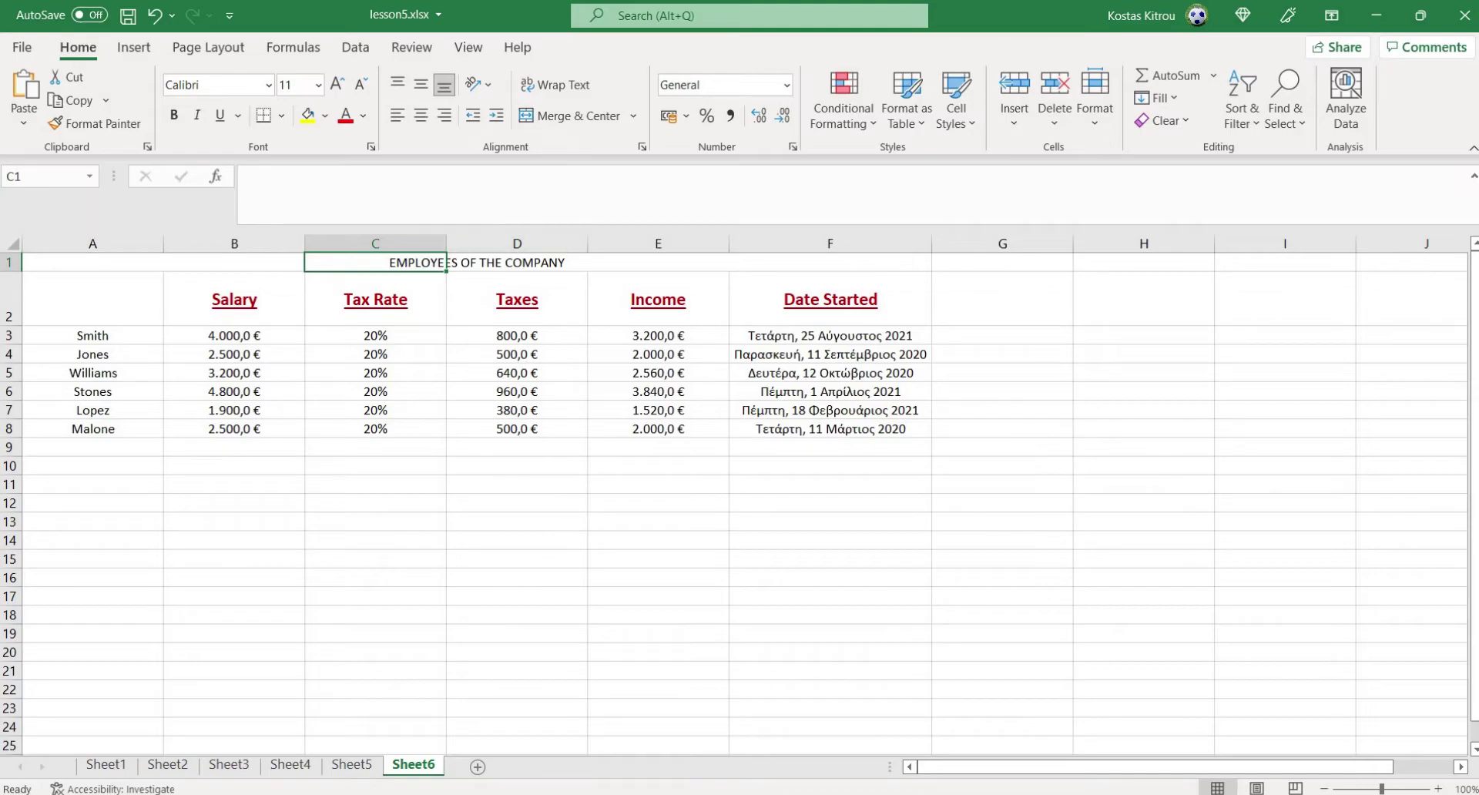
click(517, 263)
drag(375, 262, 517, 263)
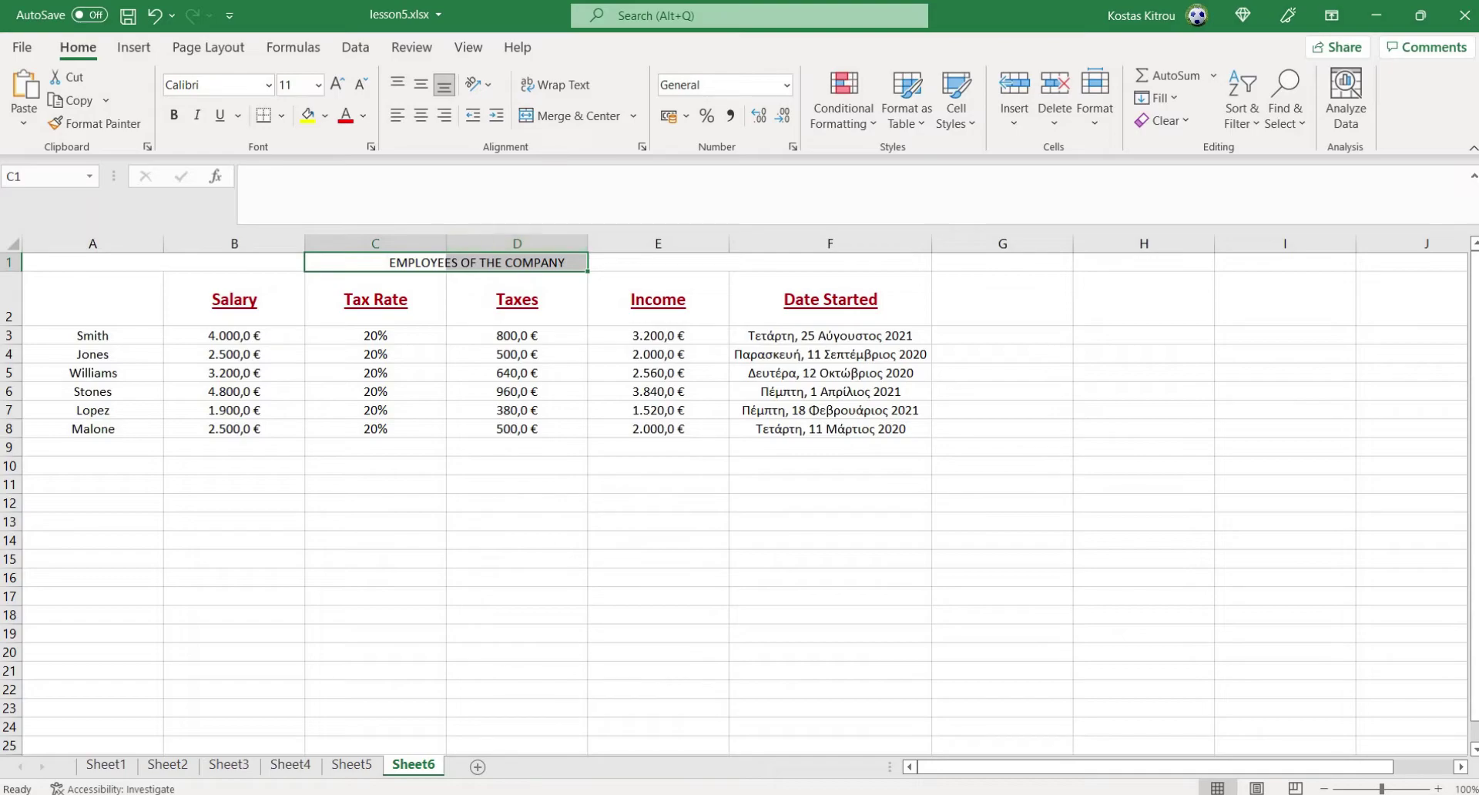
Examine which cell holds the title by selecting A1 and viewing its content.
click(375, 465)
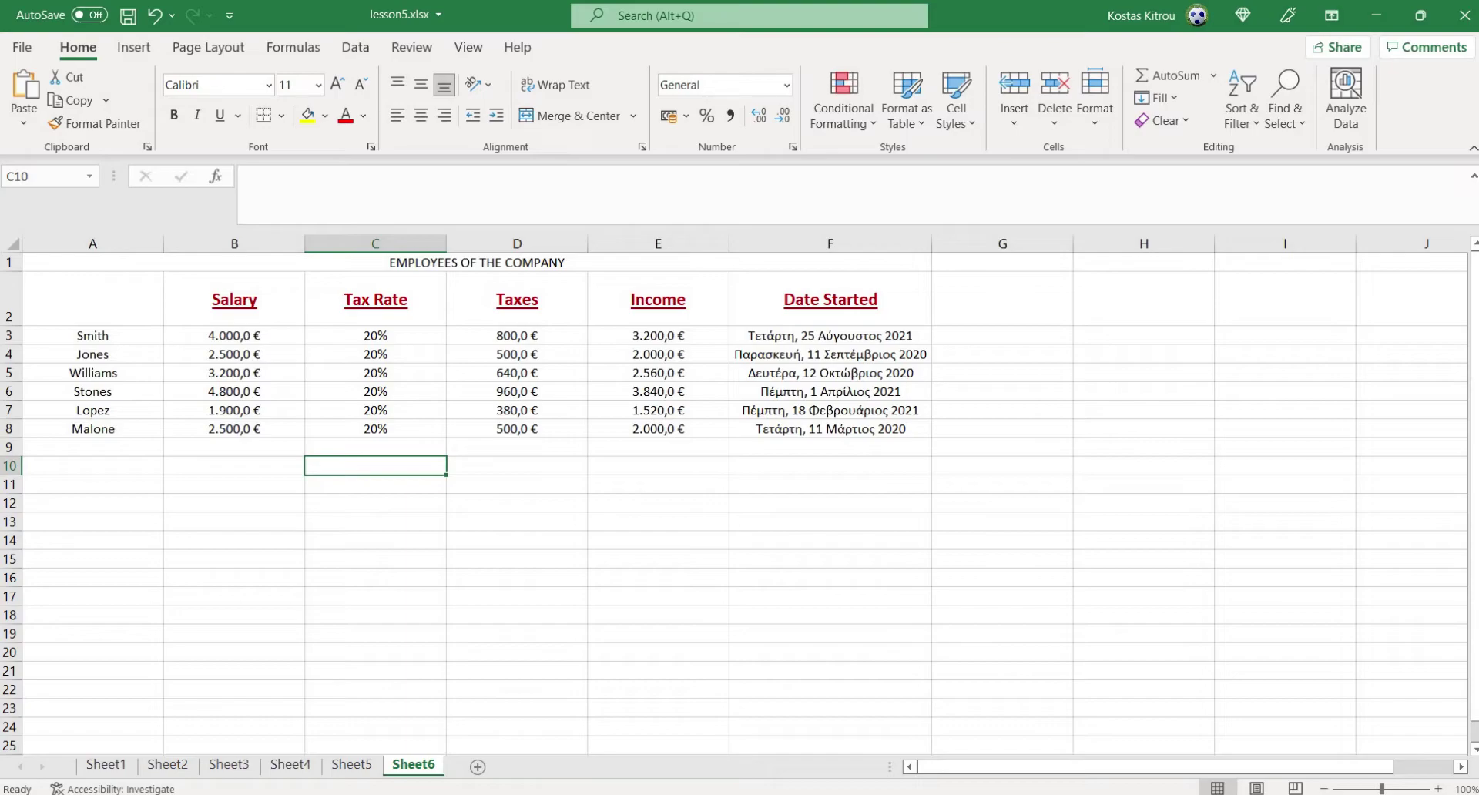
click(92, 263)
drag(425, 177, 247, 176)
click(234, 521)
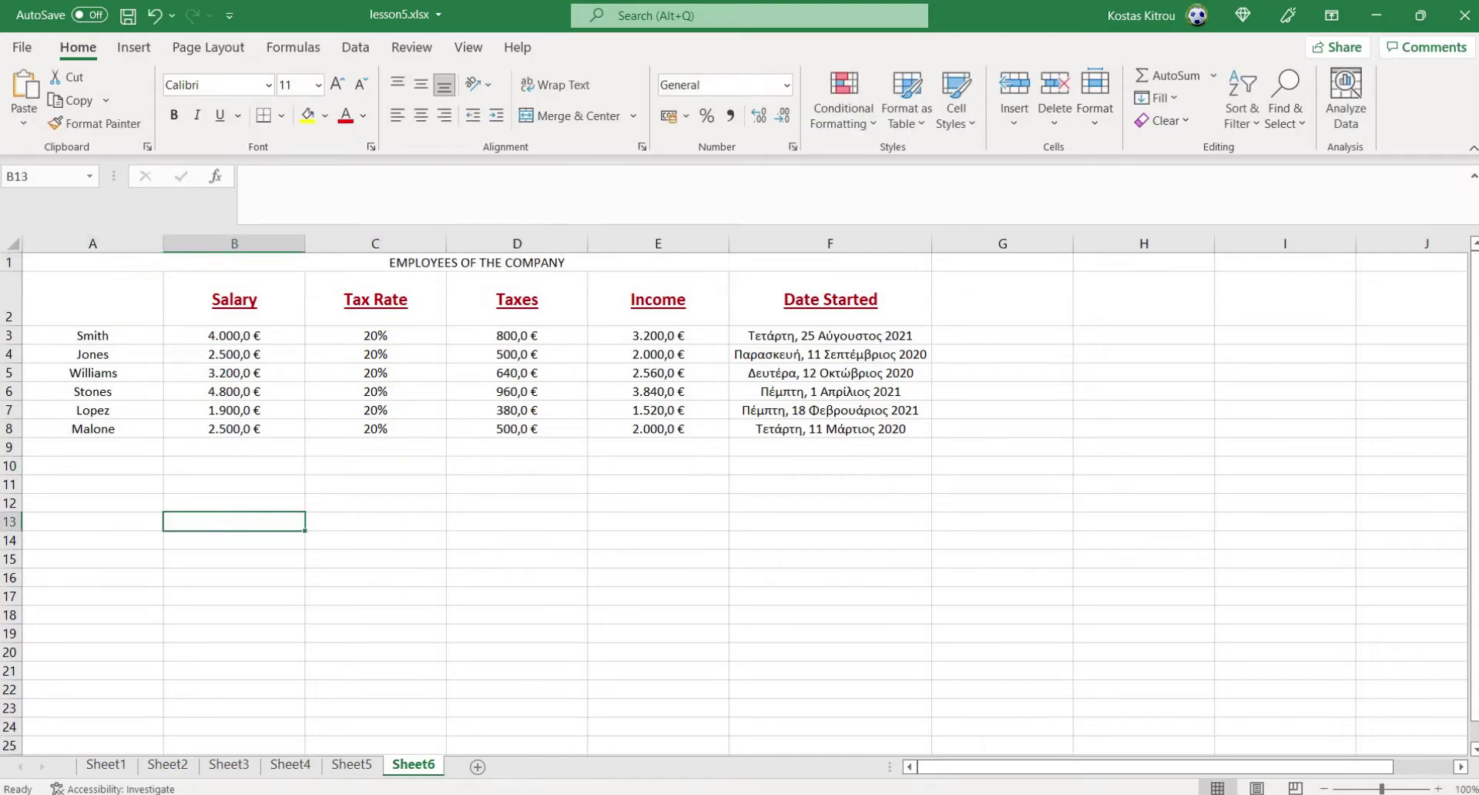
Try clearing the title from A1 and undo the deletion.
click(93, 263)
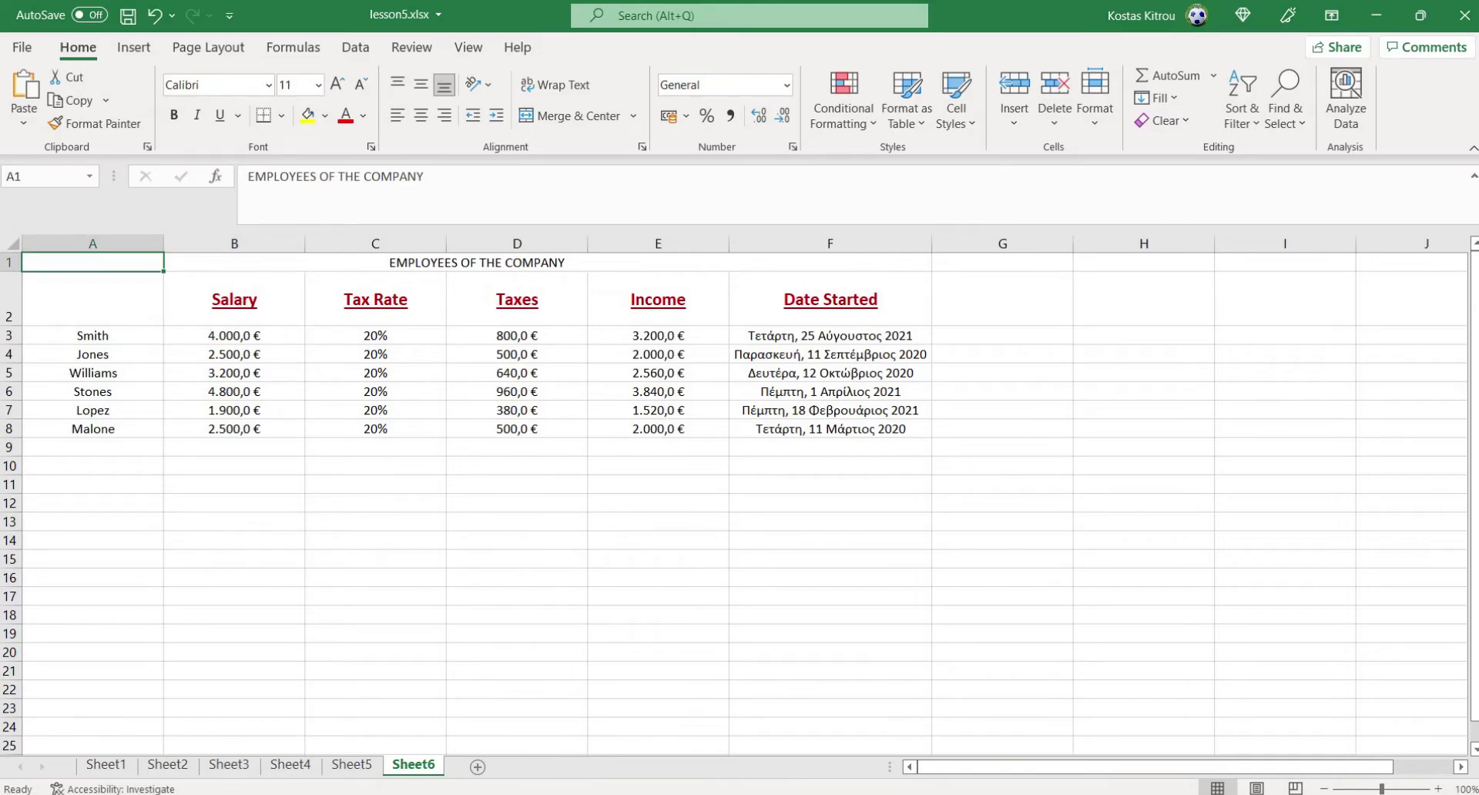
key(Delete)
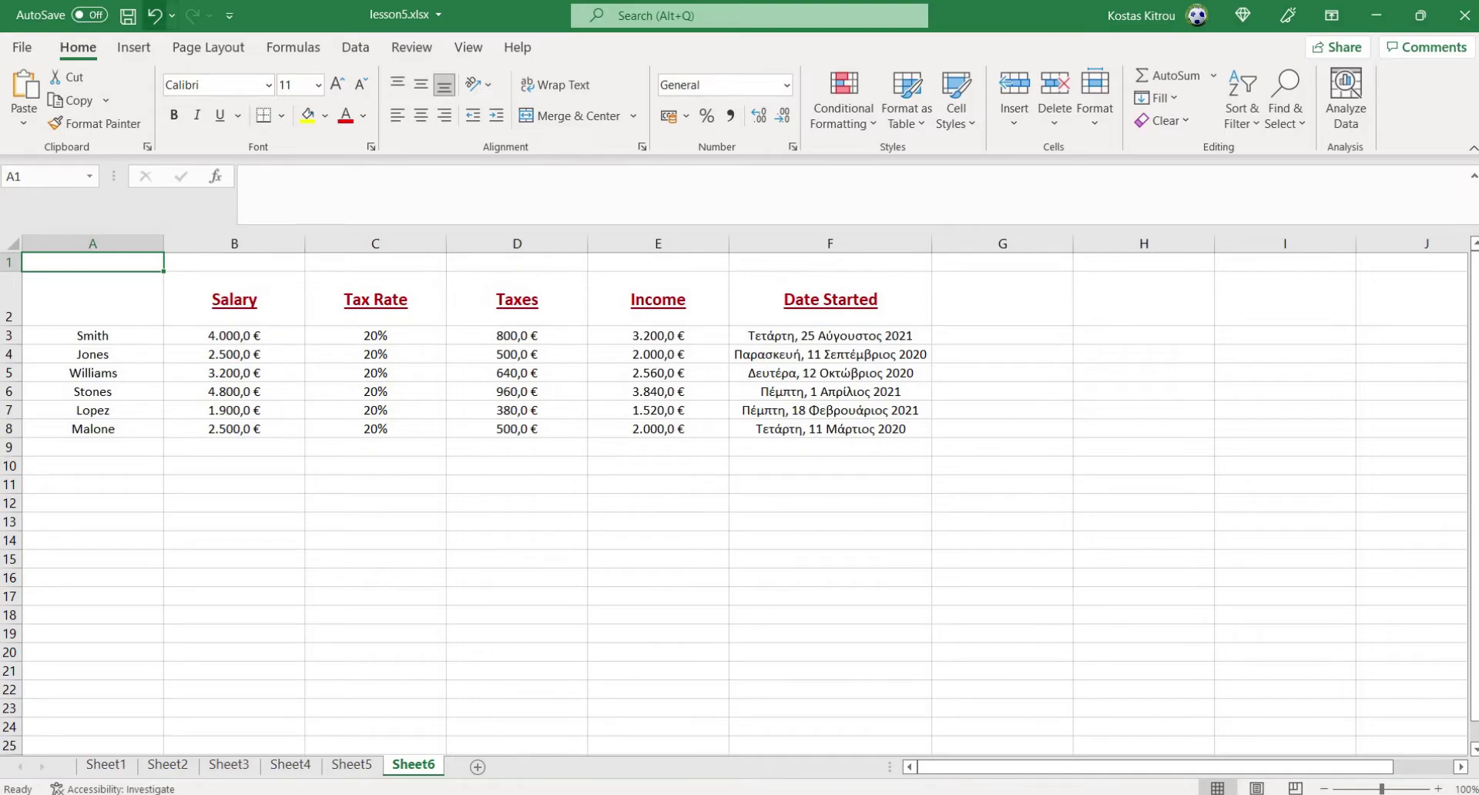
click(154, 15)
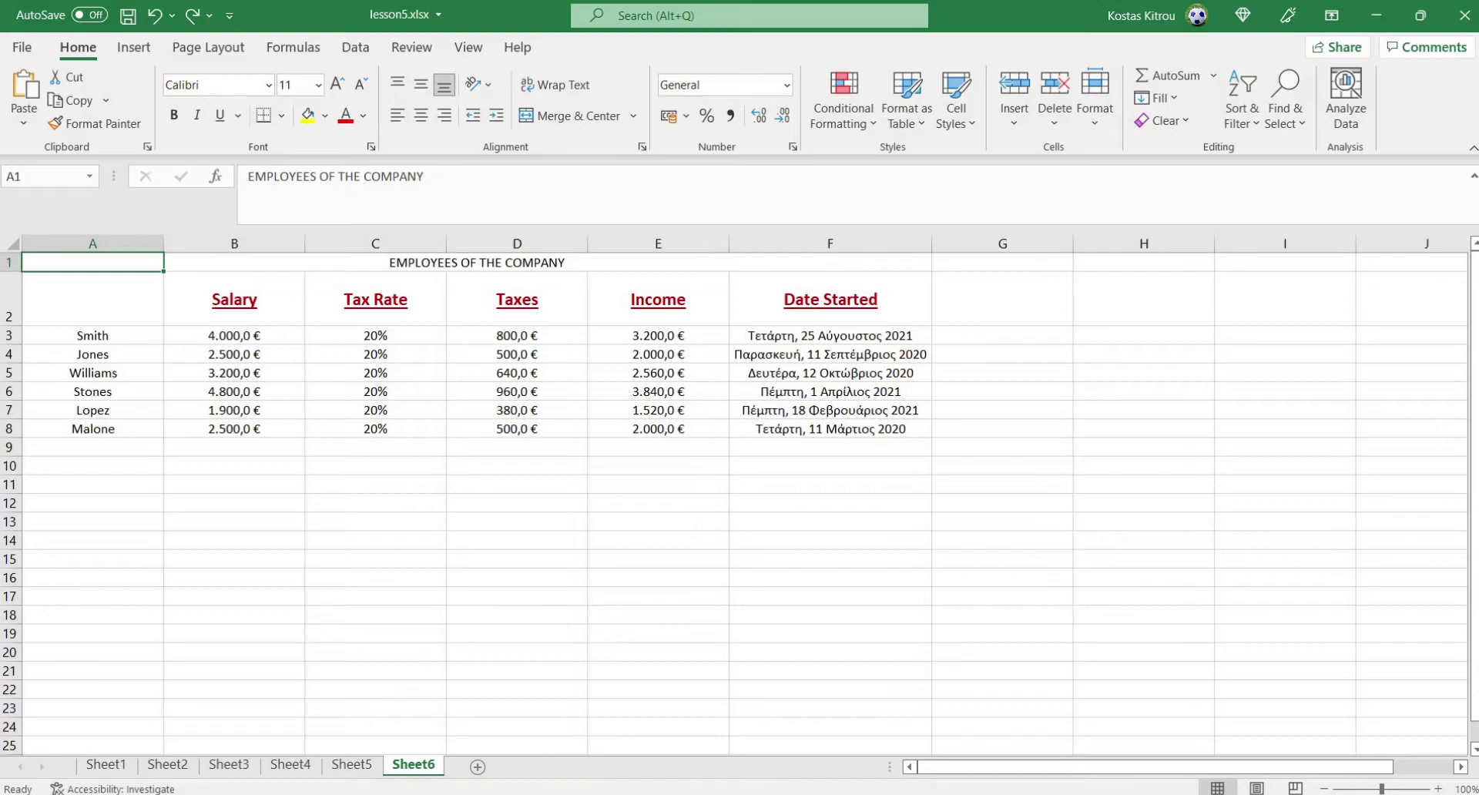
Make the title in A1 bold and check its formatting across A1:F1.
click(234, 633)
click(93, 263)
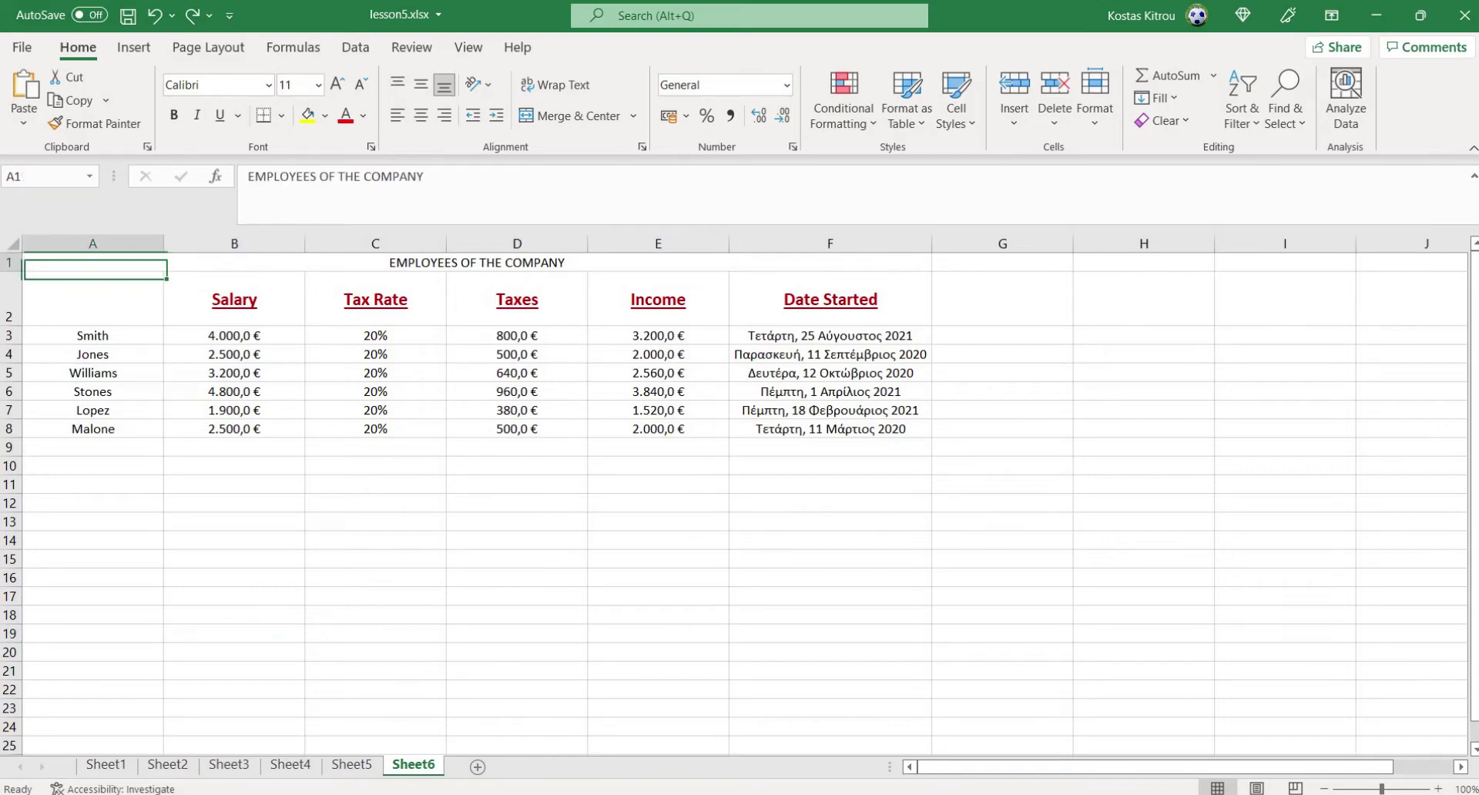
click(174, 115)
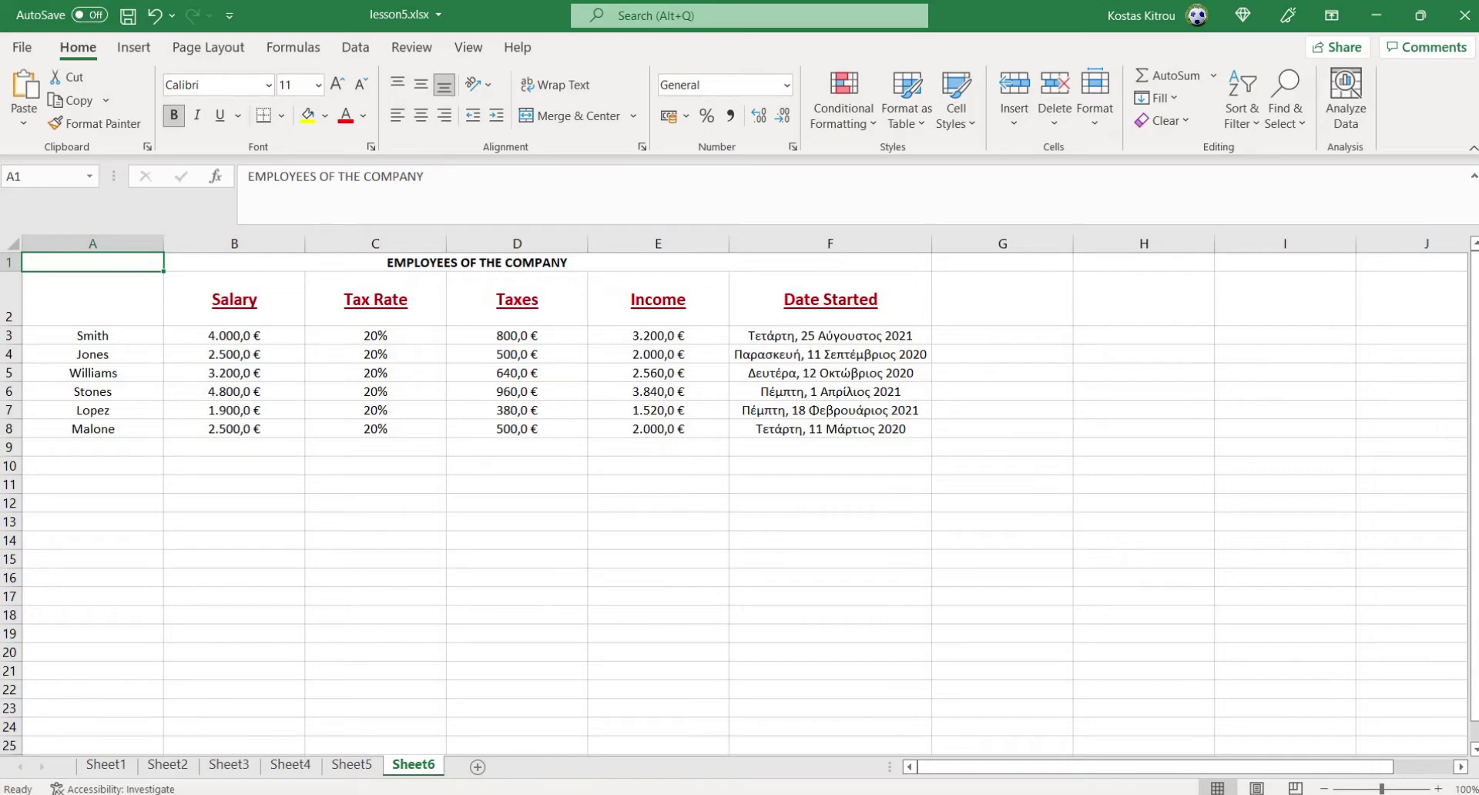
drag(92, 262, 848, 262)
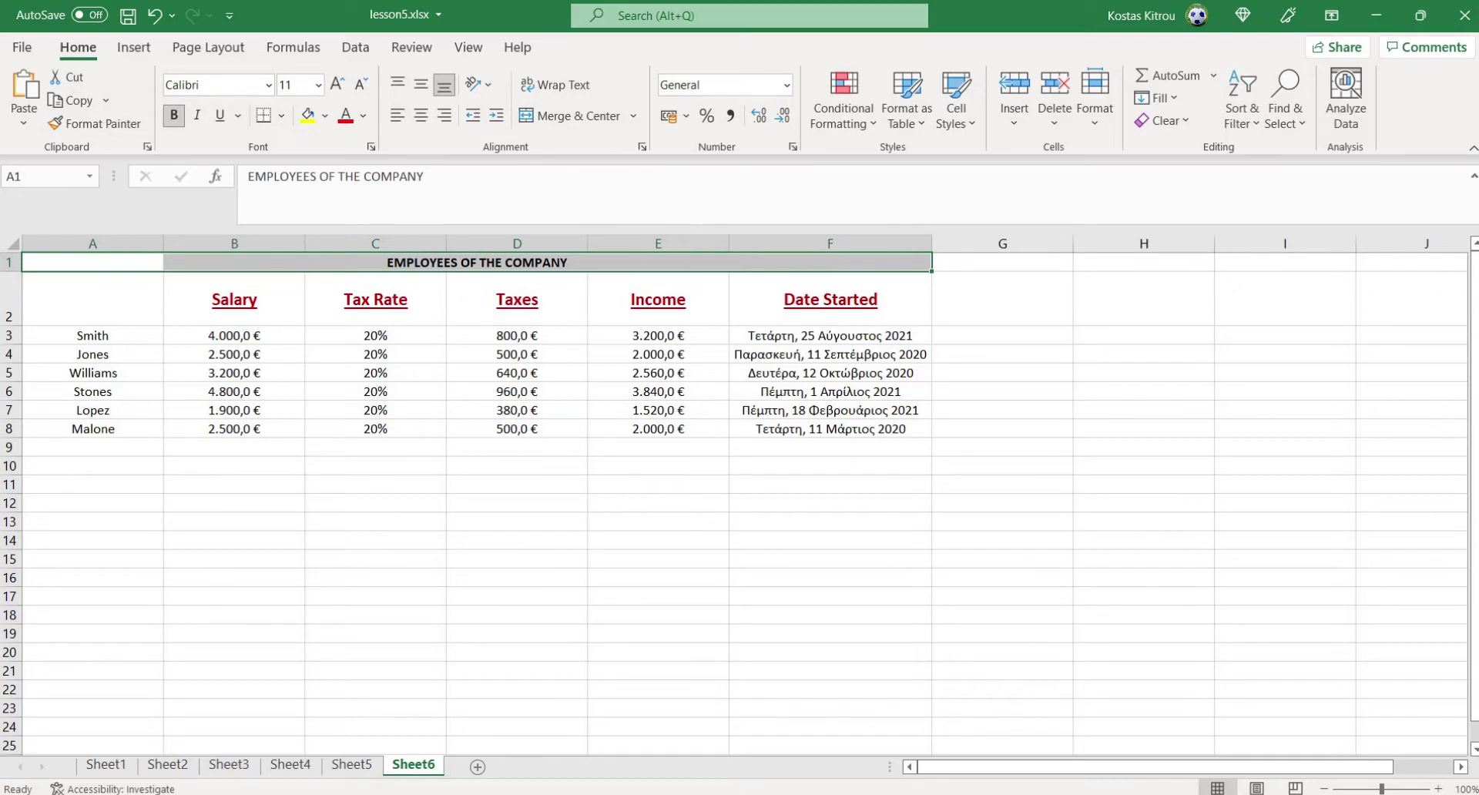
click(375, 652)
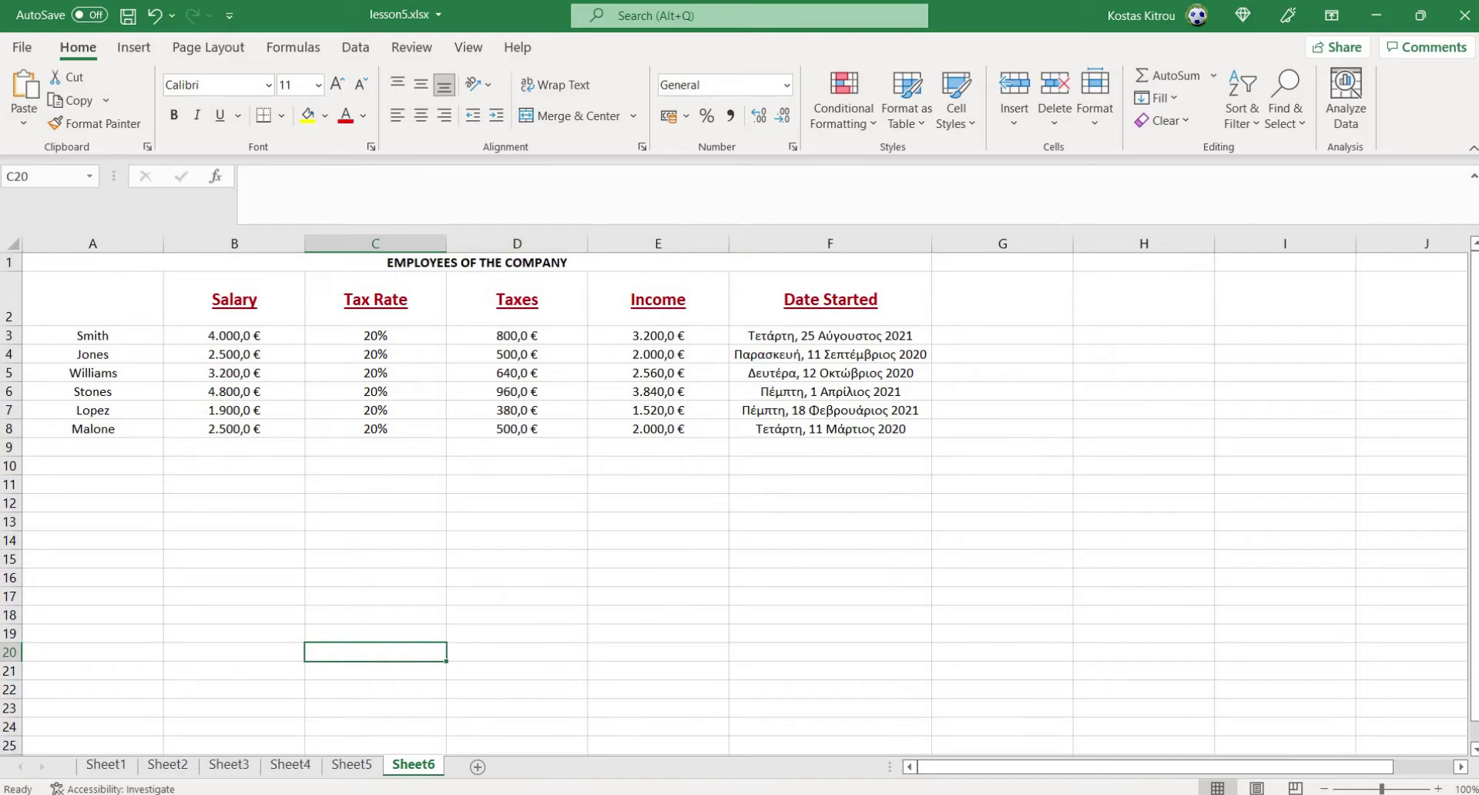
Examine the separate cells of the title row by selecting each cell from A1 to F1.
click(92, 262)
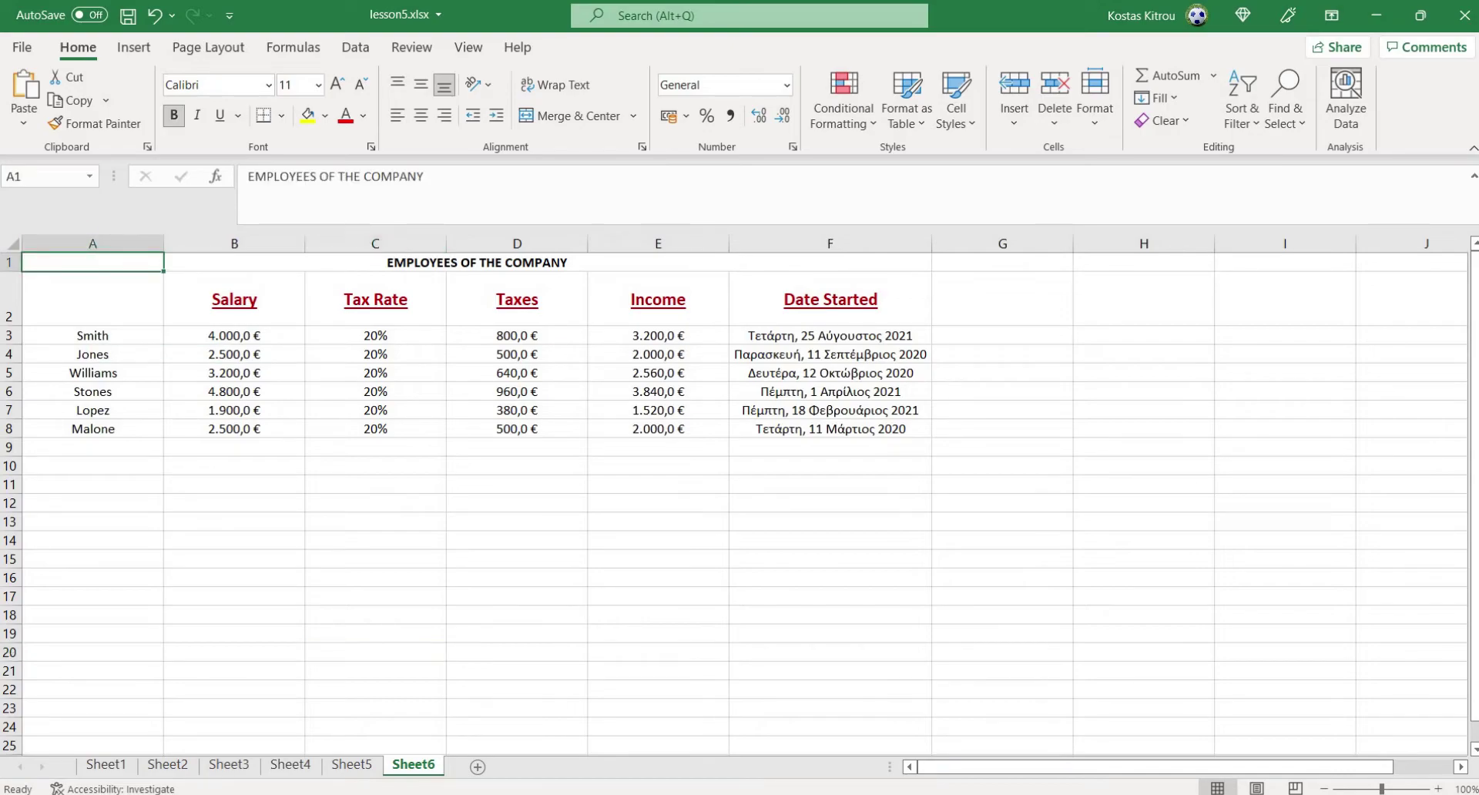
click(830, 263)
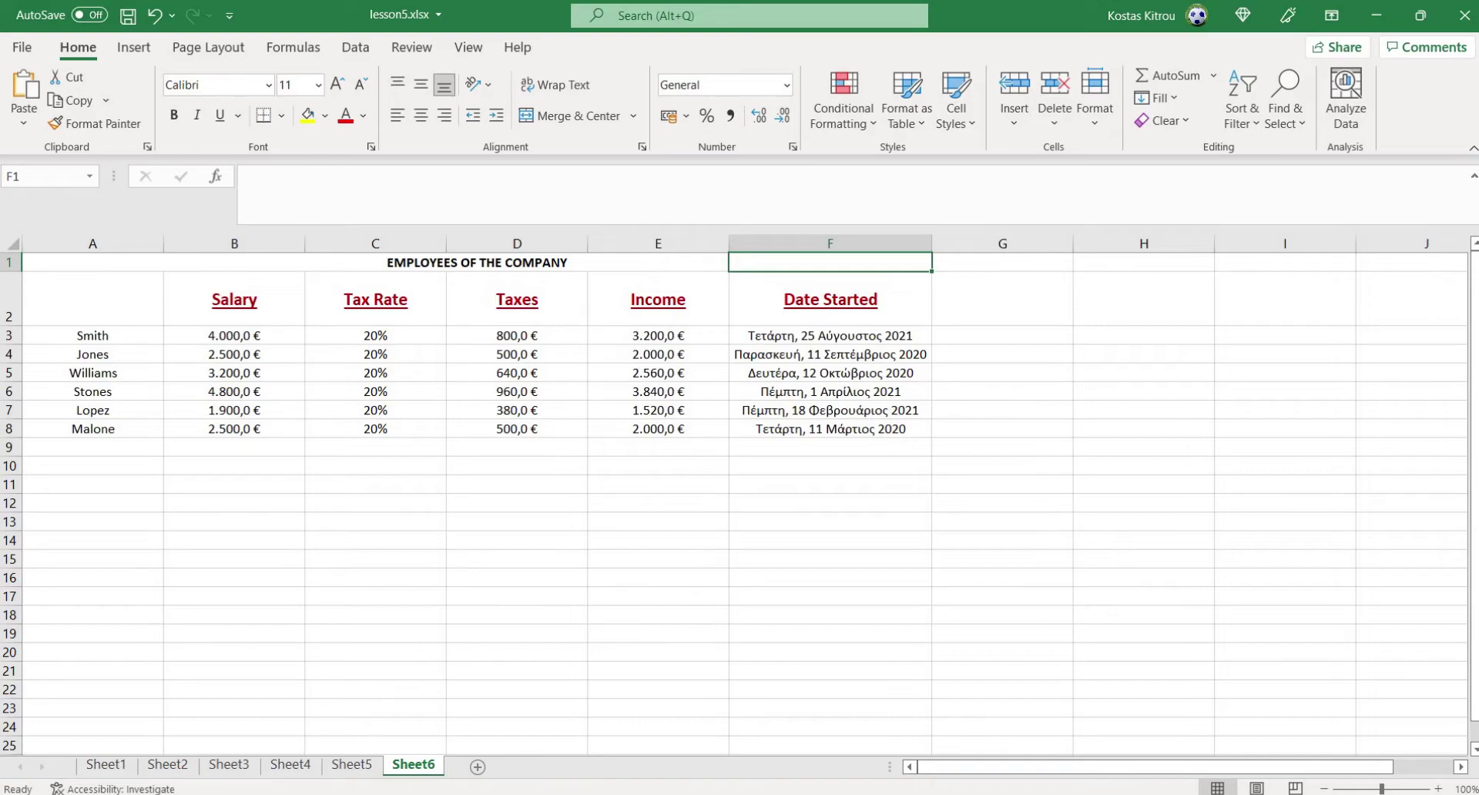
click(234, 263)
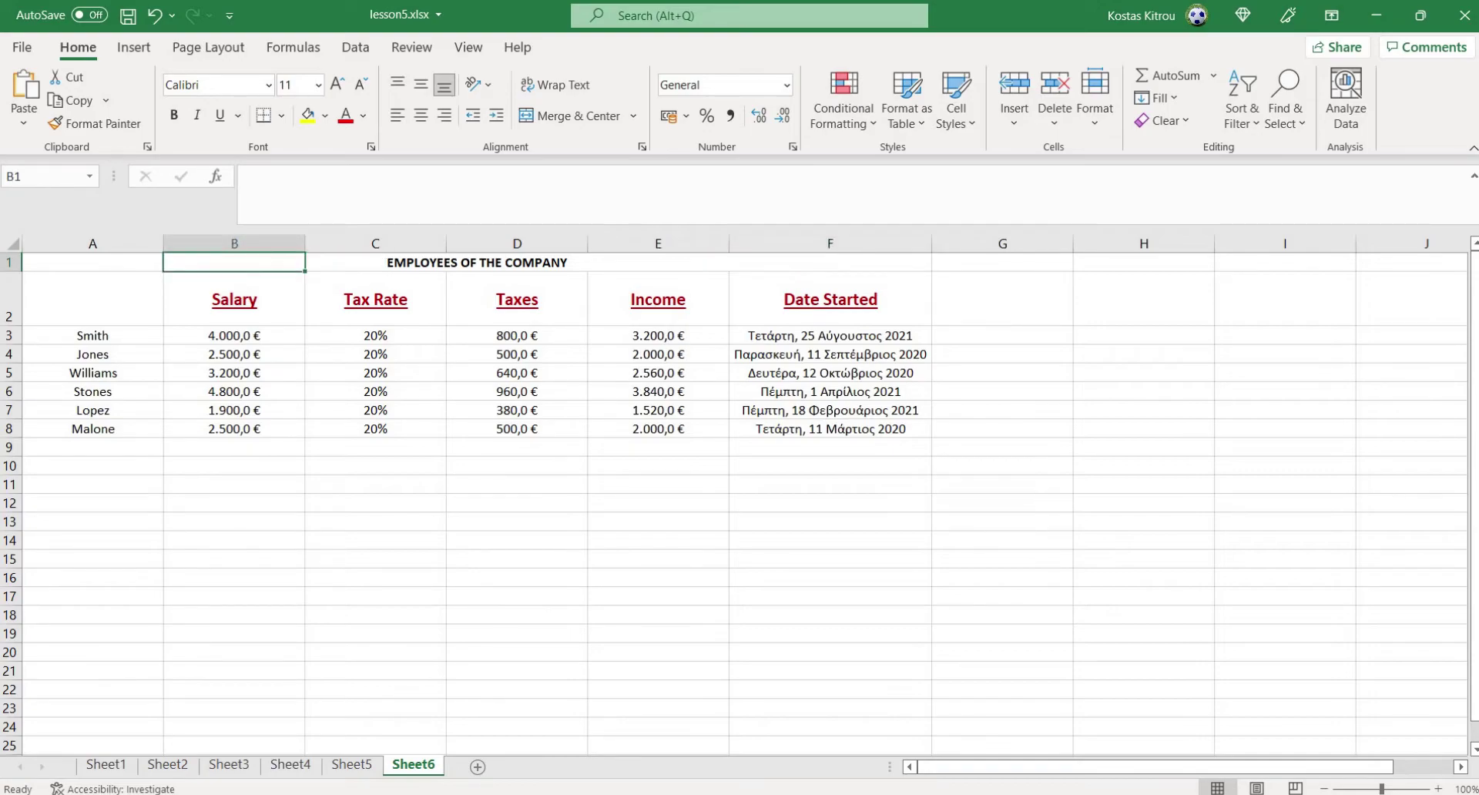
click(375, 262)
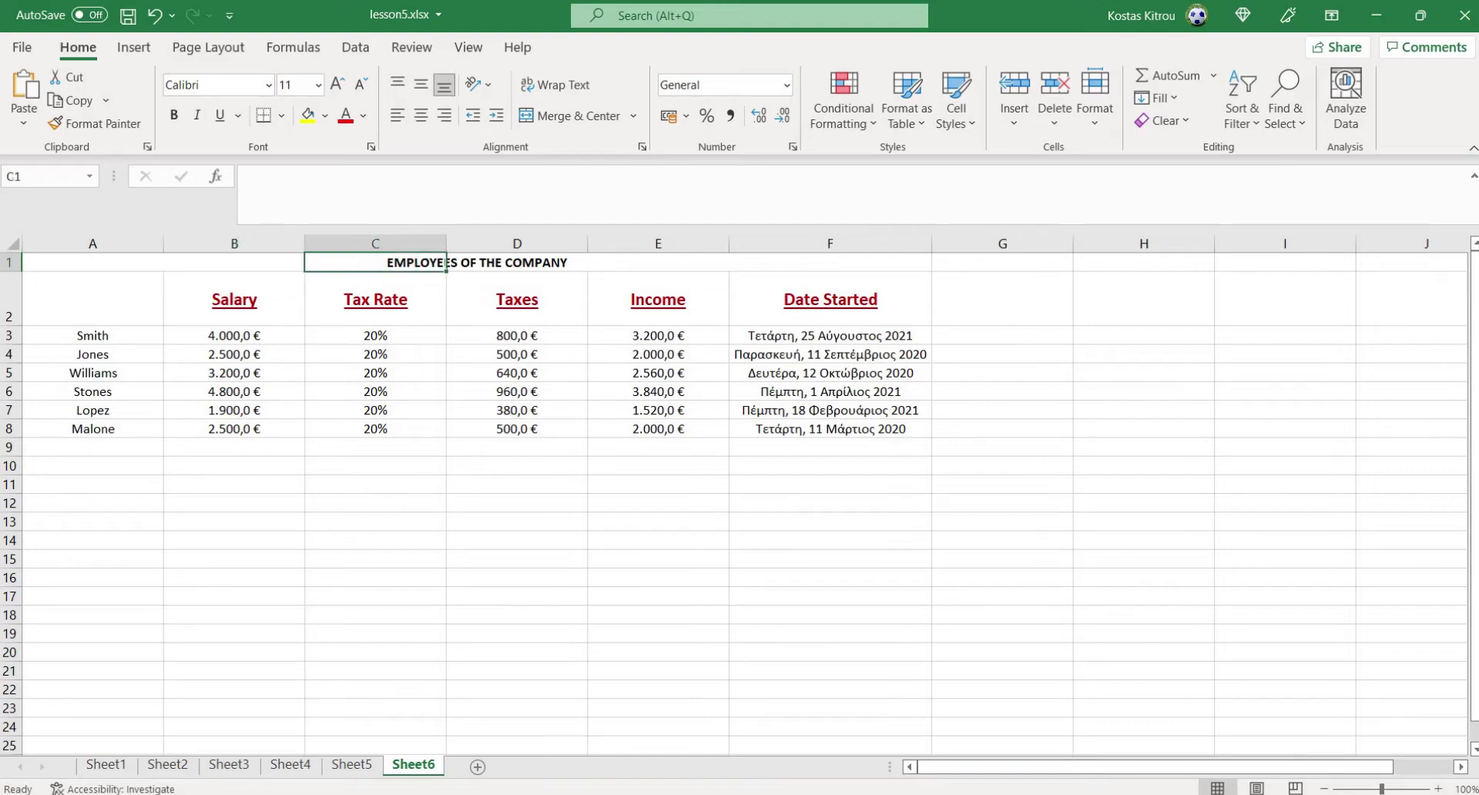
click(517, 263)
click(658, 263)
click(830, 262)
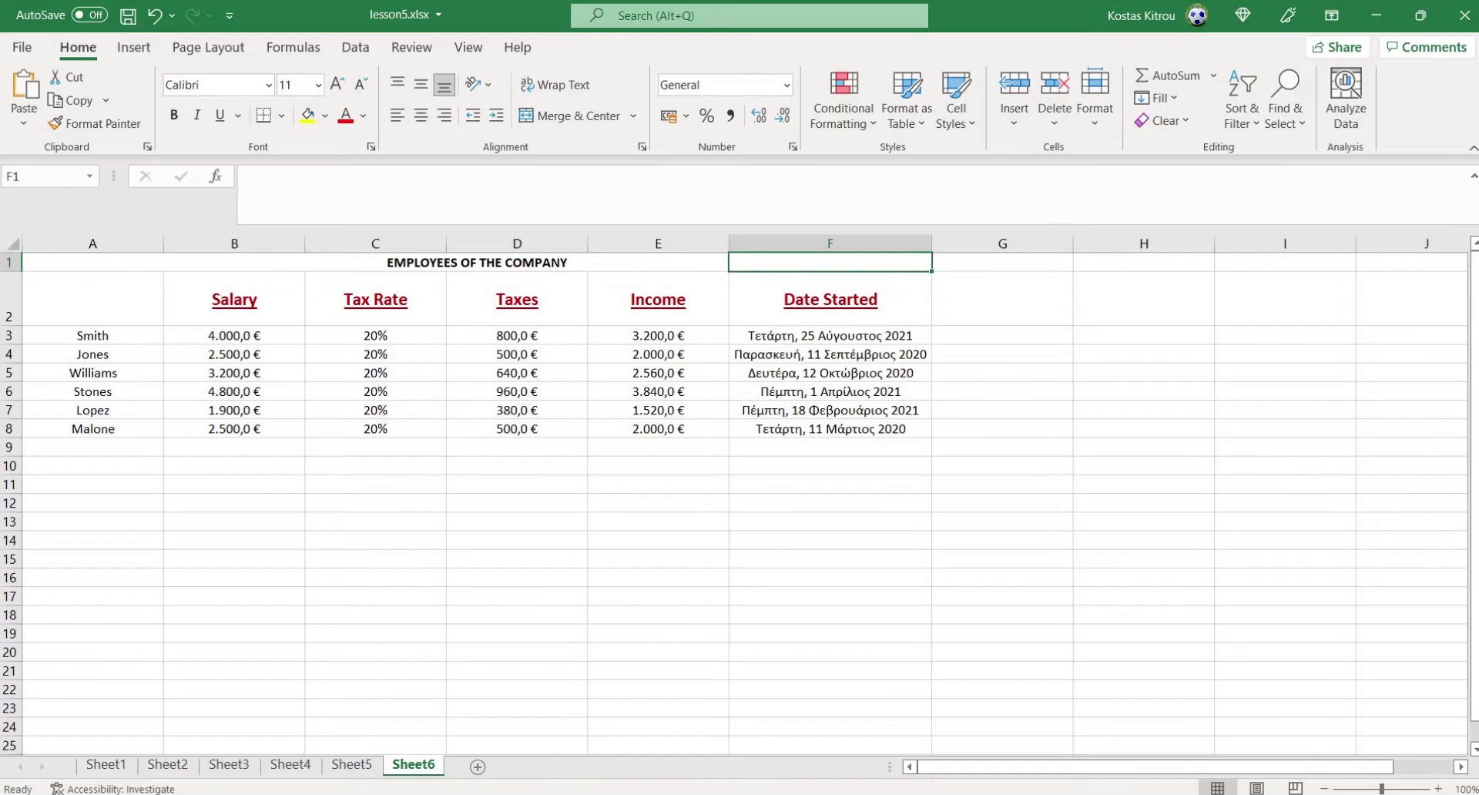
Try entering the text frfegregtgrtg in F1 beside the centered title, and clear it.
text(frfegregtgrtg)
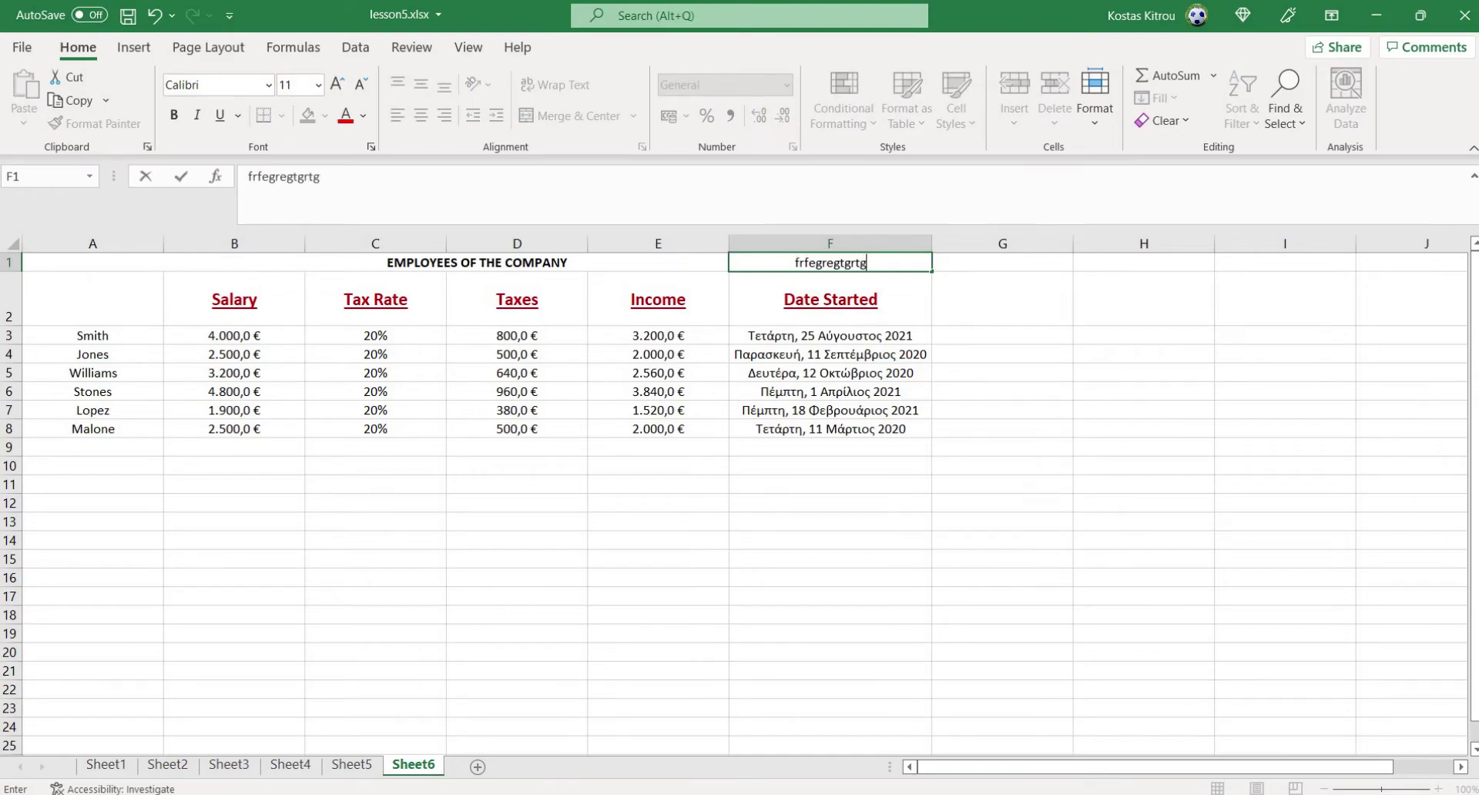
key(Return)
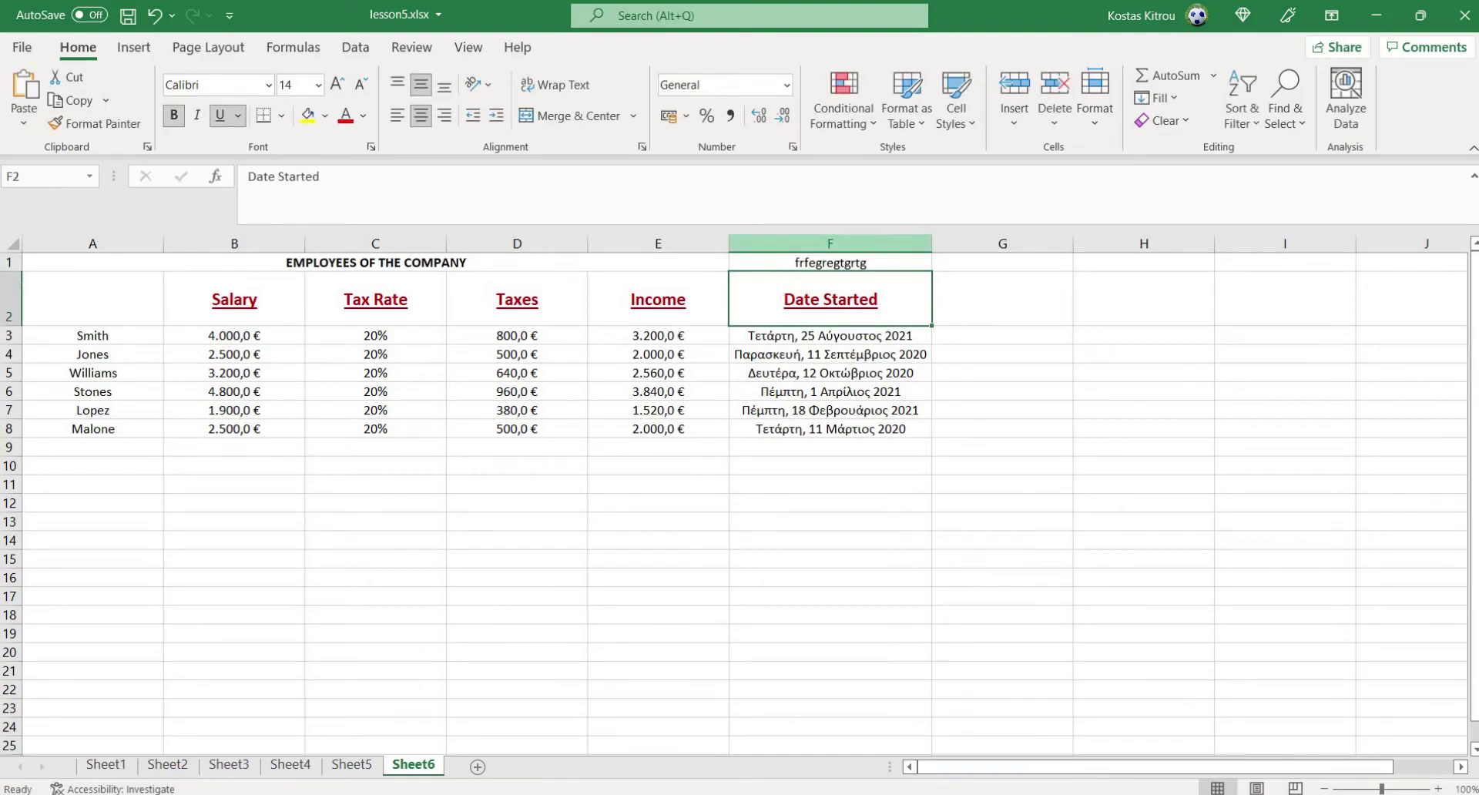
click(830, 263)
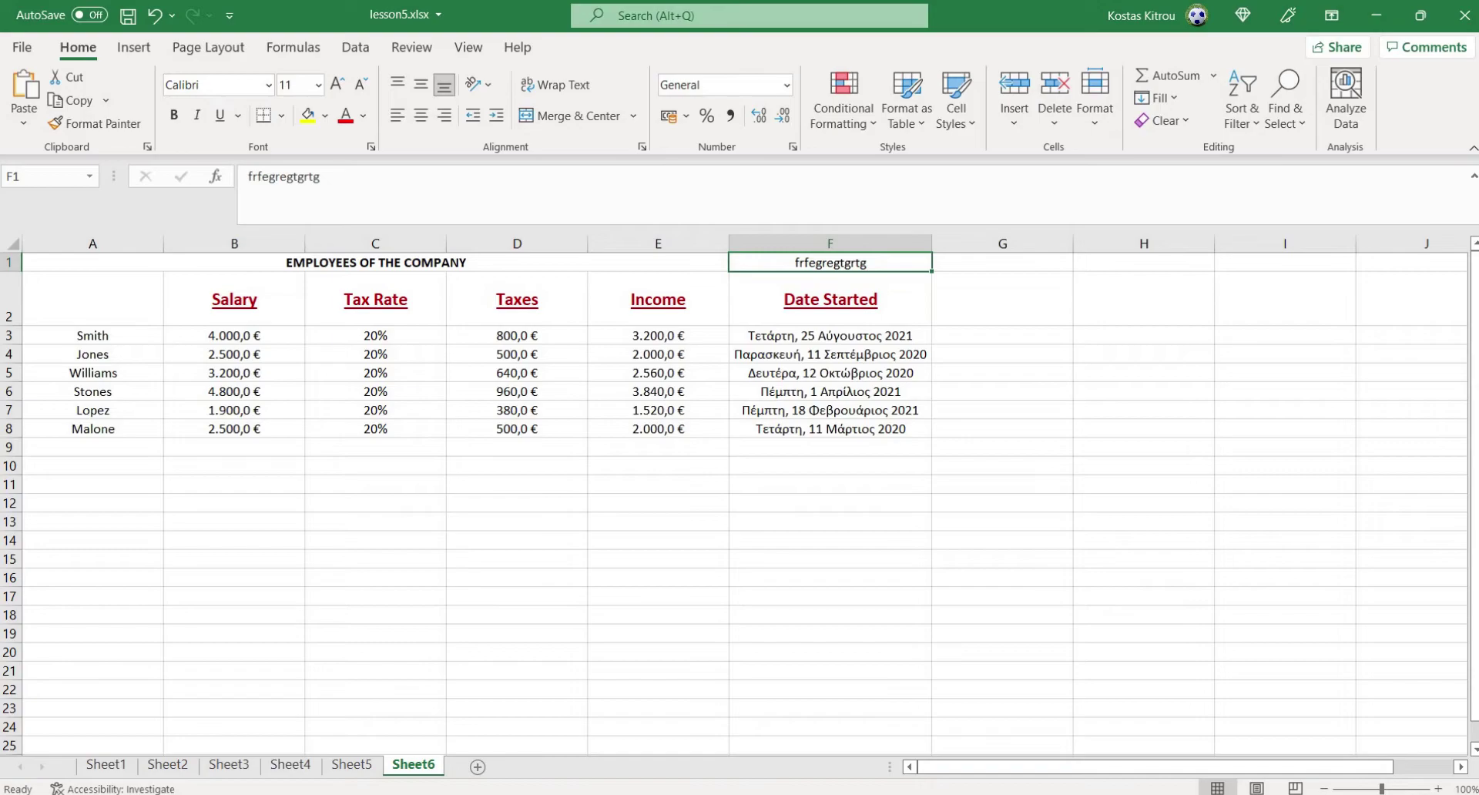
key(Delete)
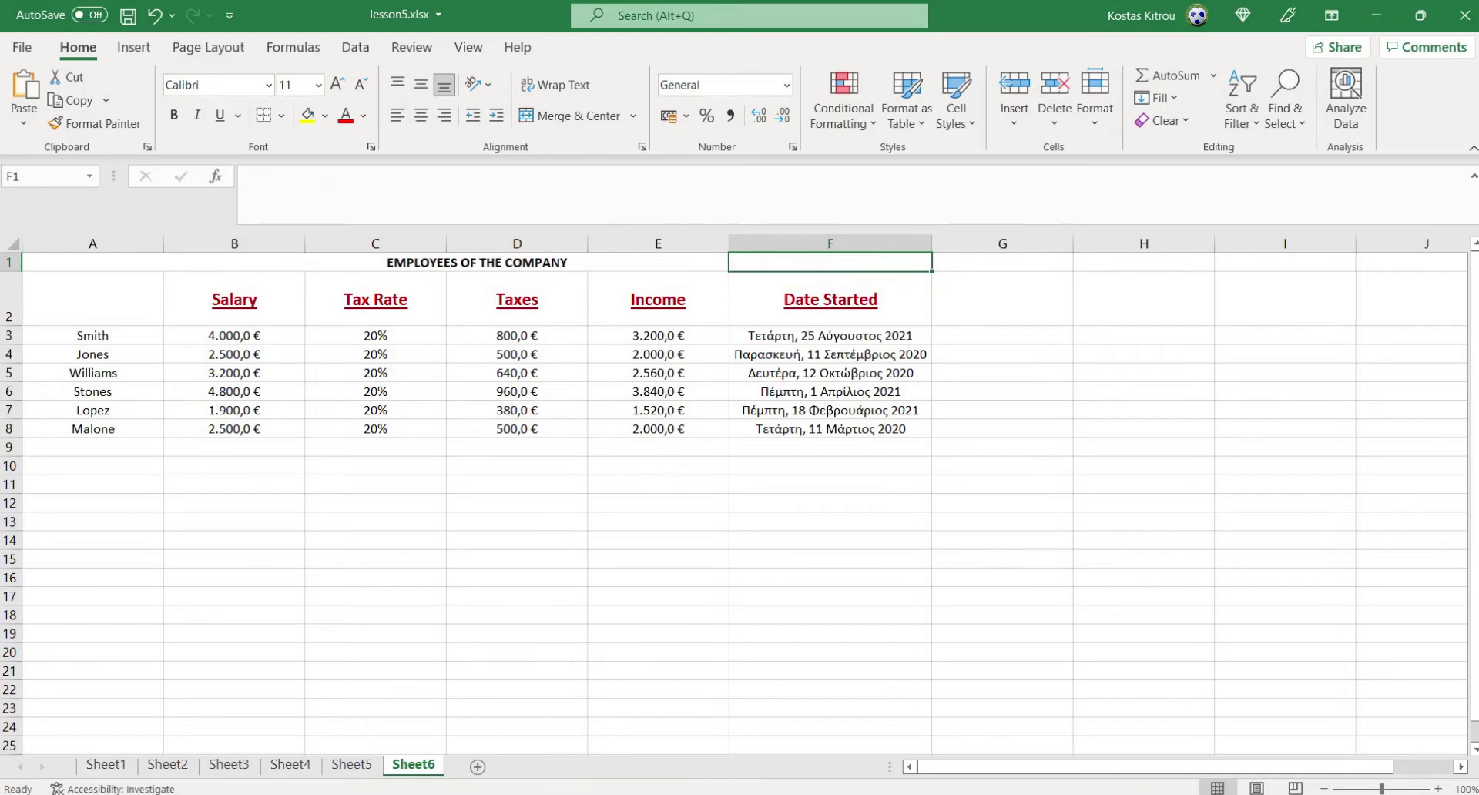
click(235, 521)
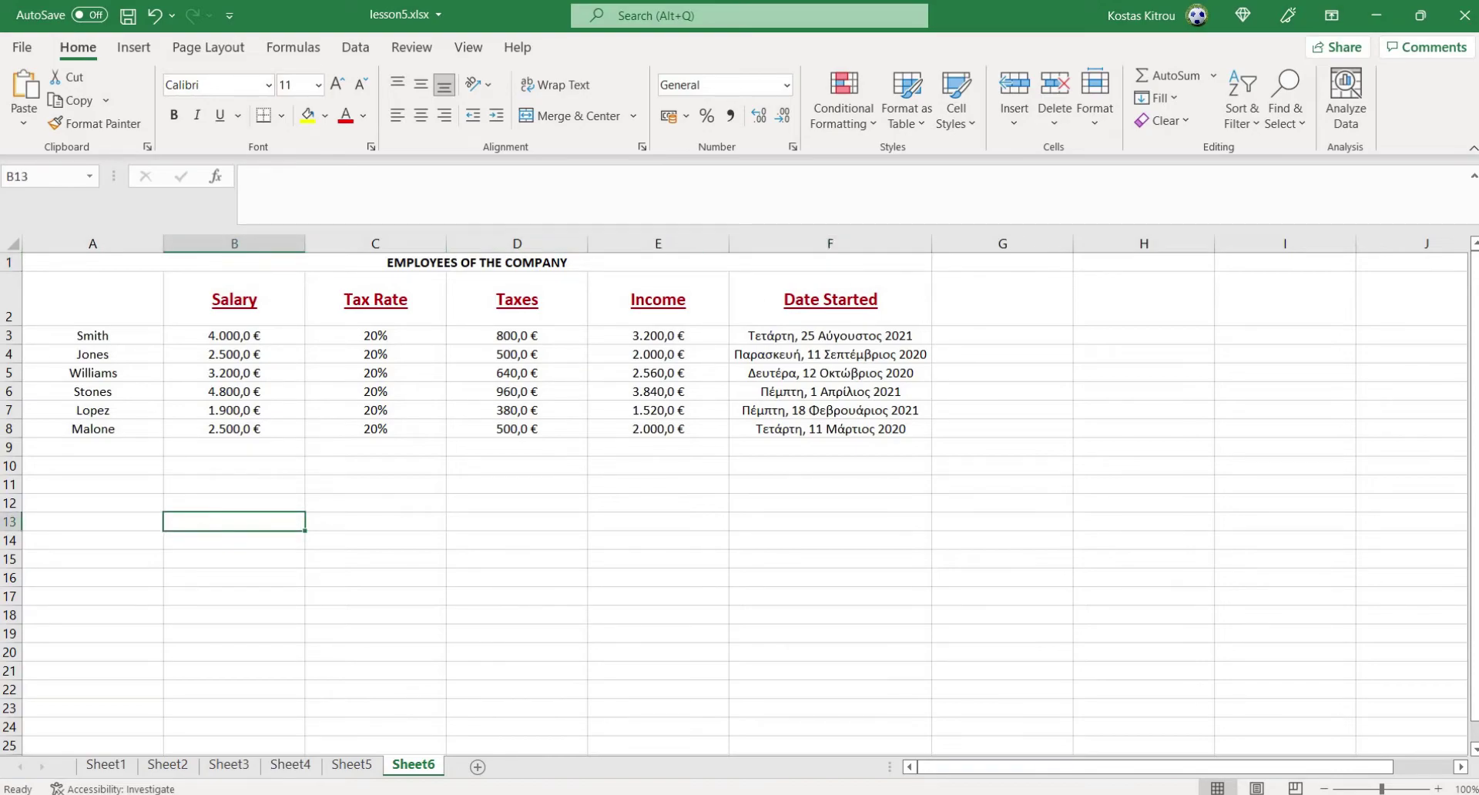
Undo the F1 entry, the bold formatting and the title's centering, back to general alignment in A1.
click(155, 15)
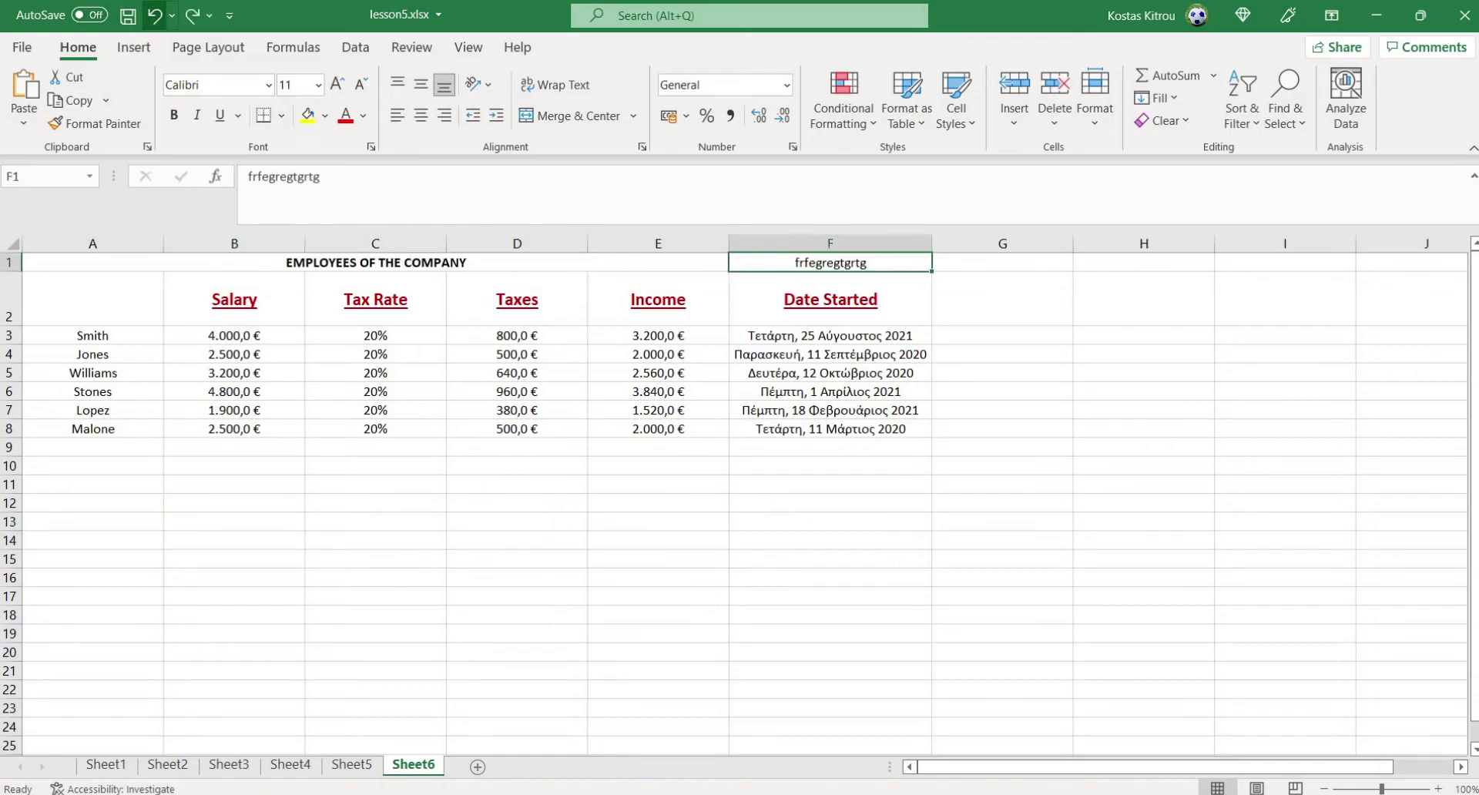
click(154, 15)
click(155, 15)
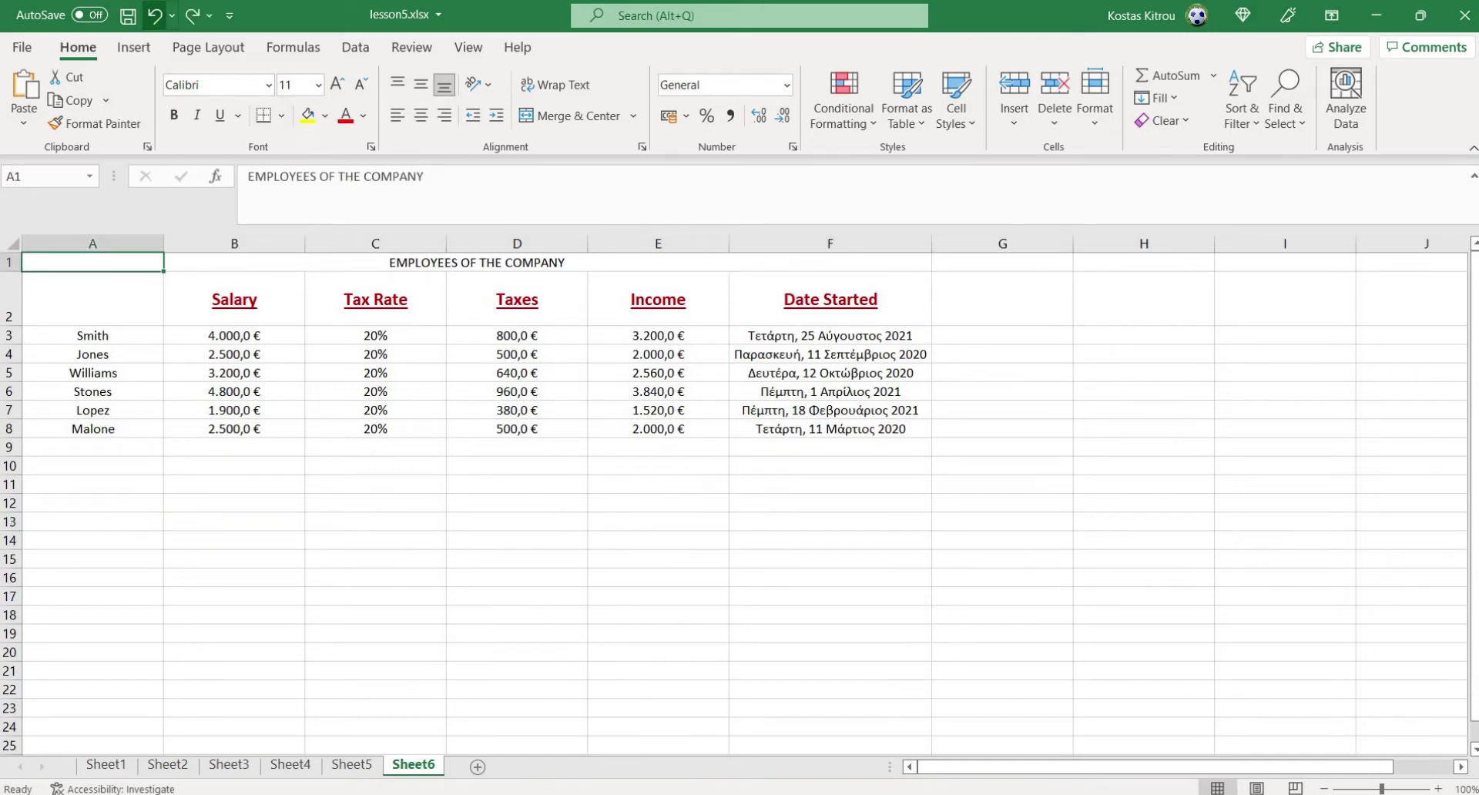
click(155, 14)
click(155, 14)
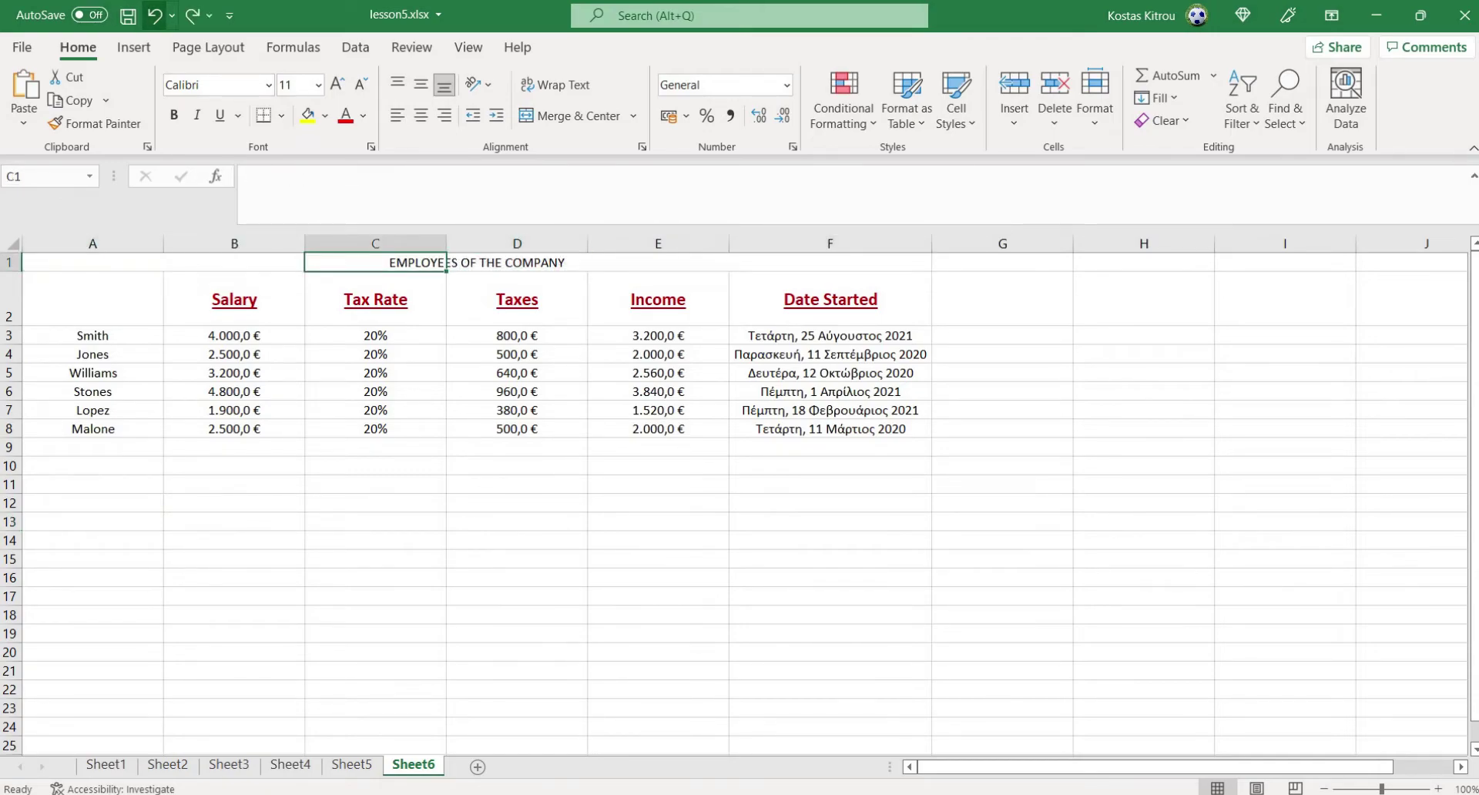
click(155, 15)
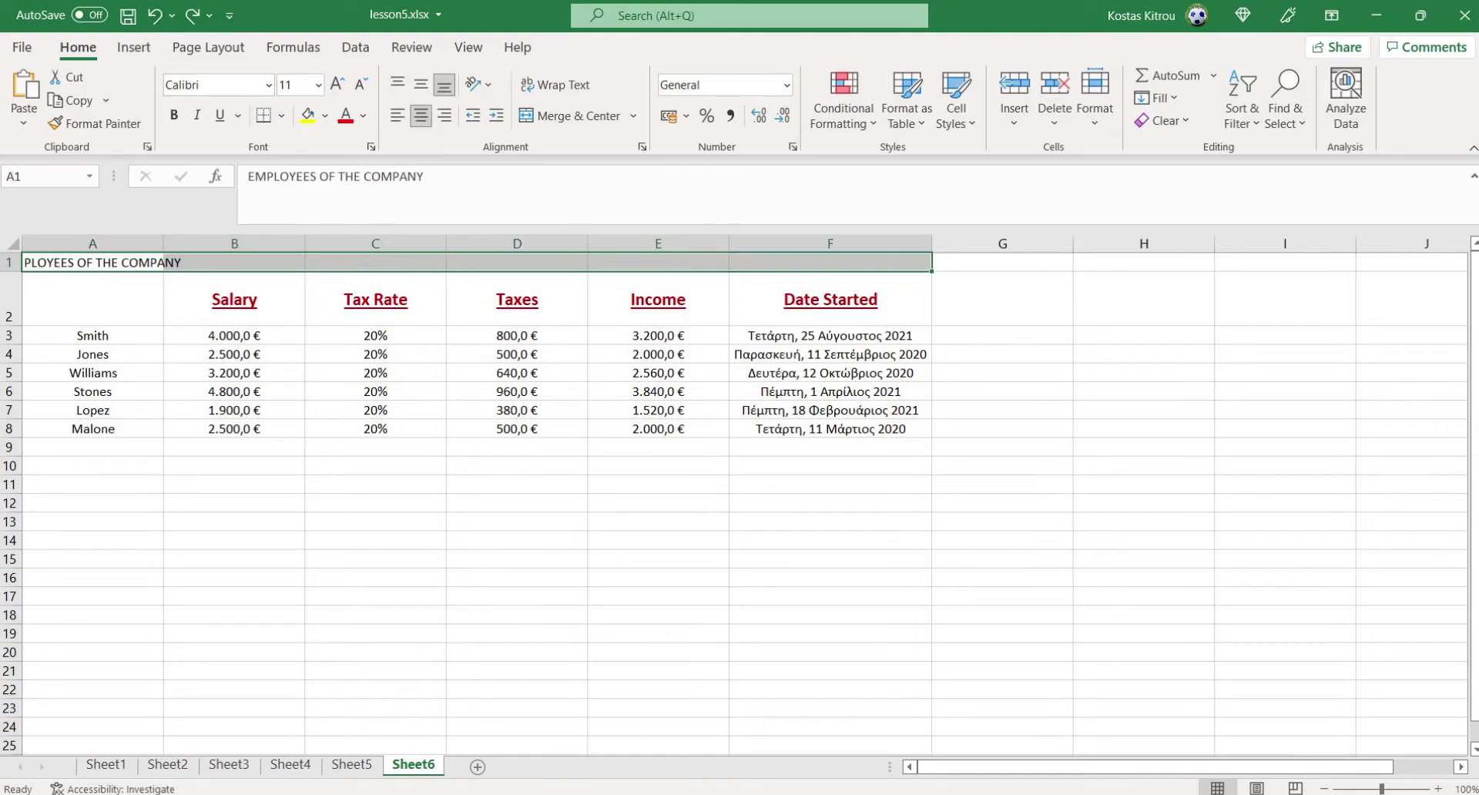
click(155, 14)
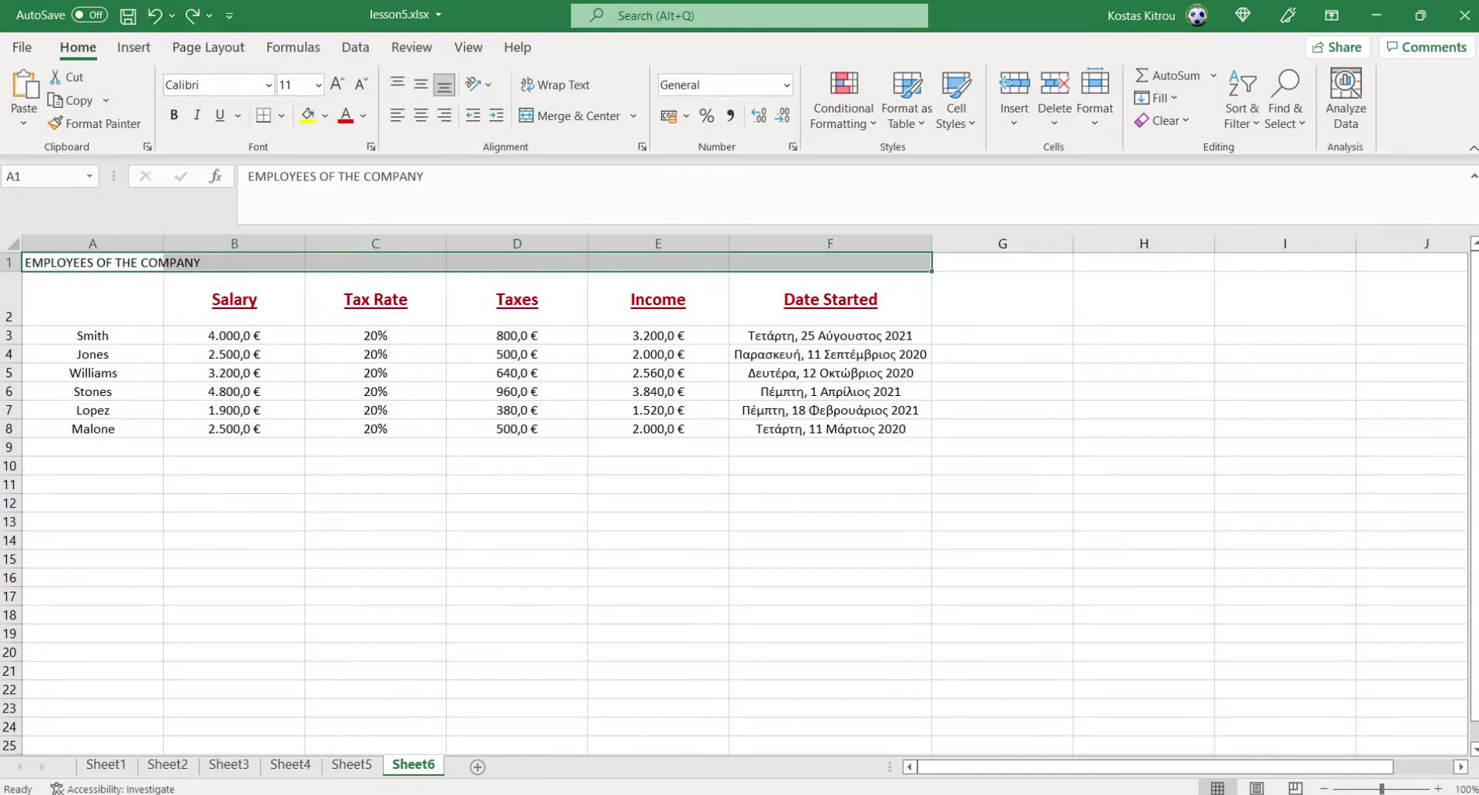
click(154, 15)
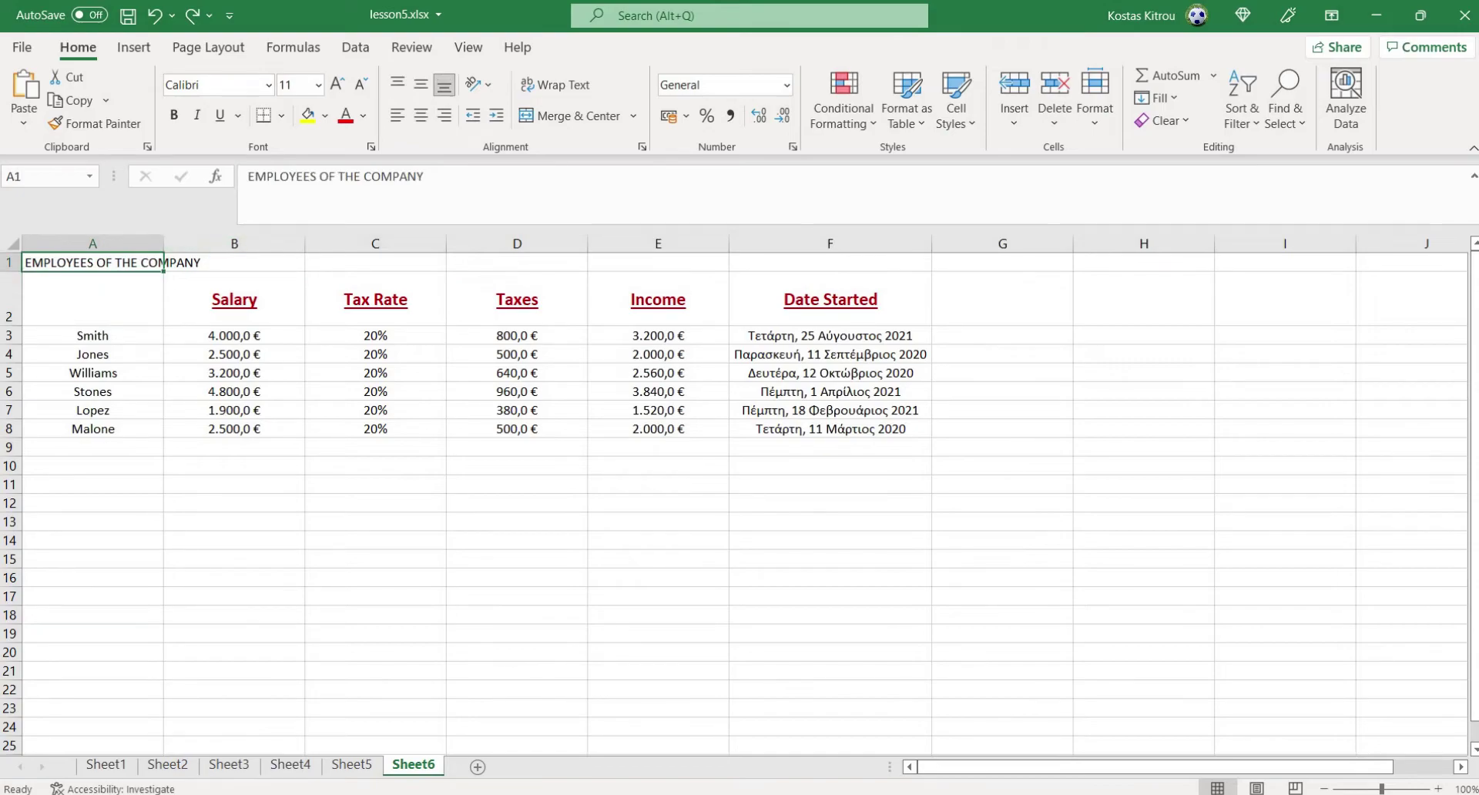
Format A1:F1 with Center Across Selection as horizontal alignment and merge the cells.
drag(154, 262, 886, 262)
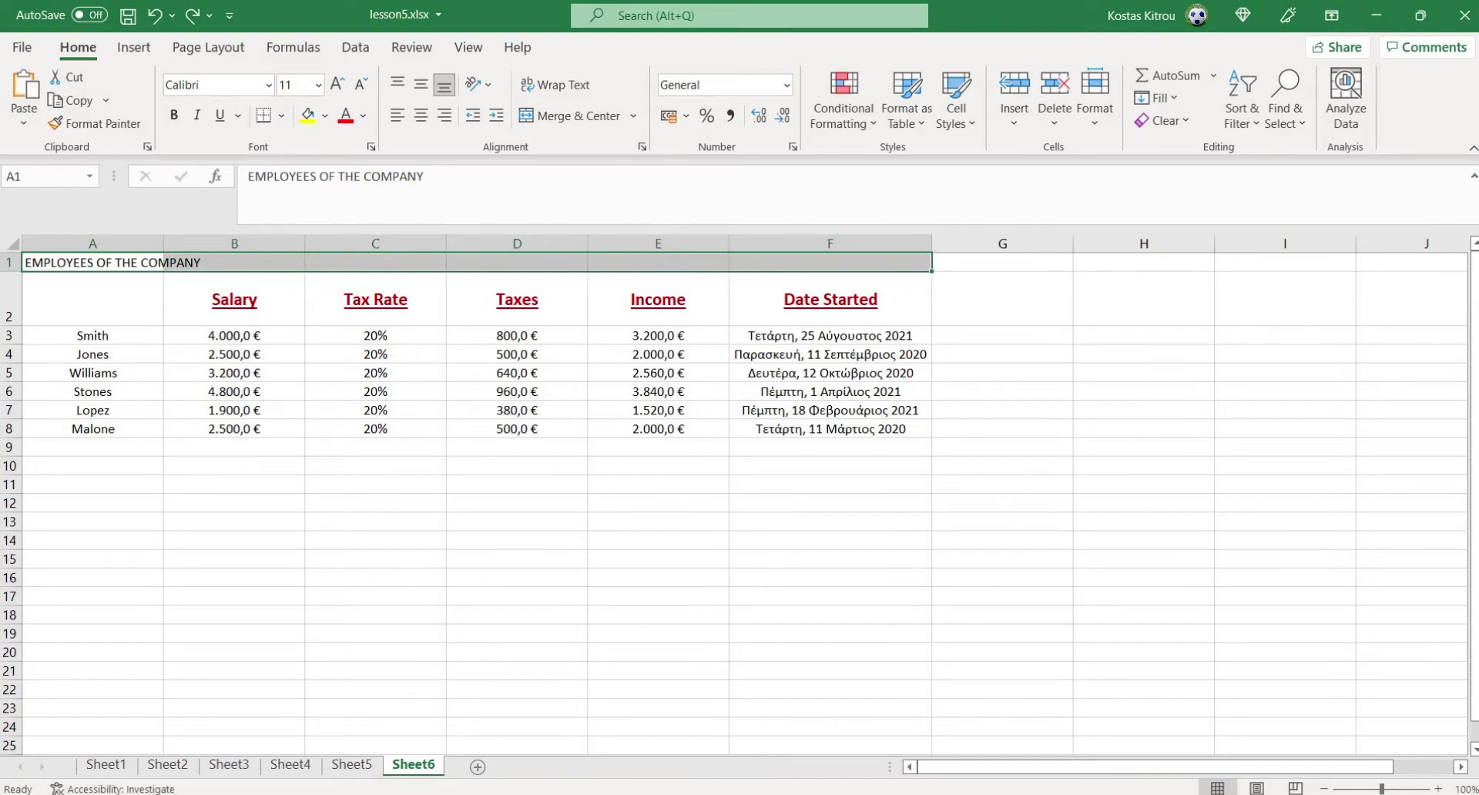
right_click(556, 262)
mouse_move(616, 579)
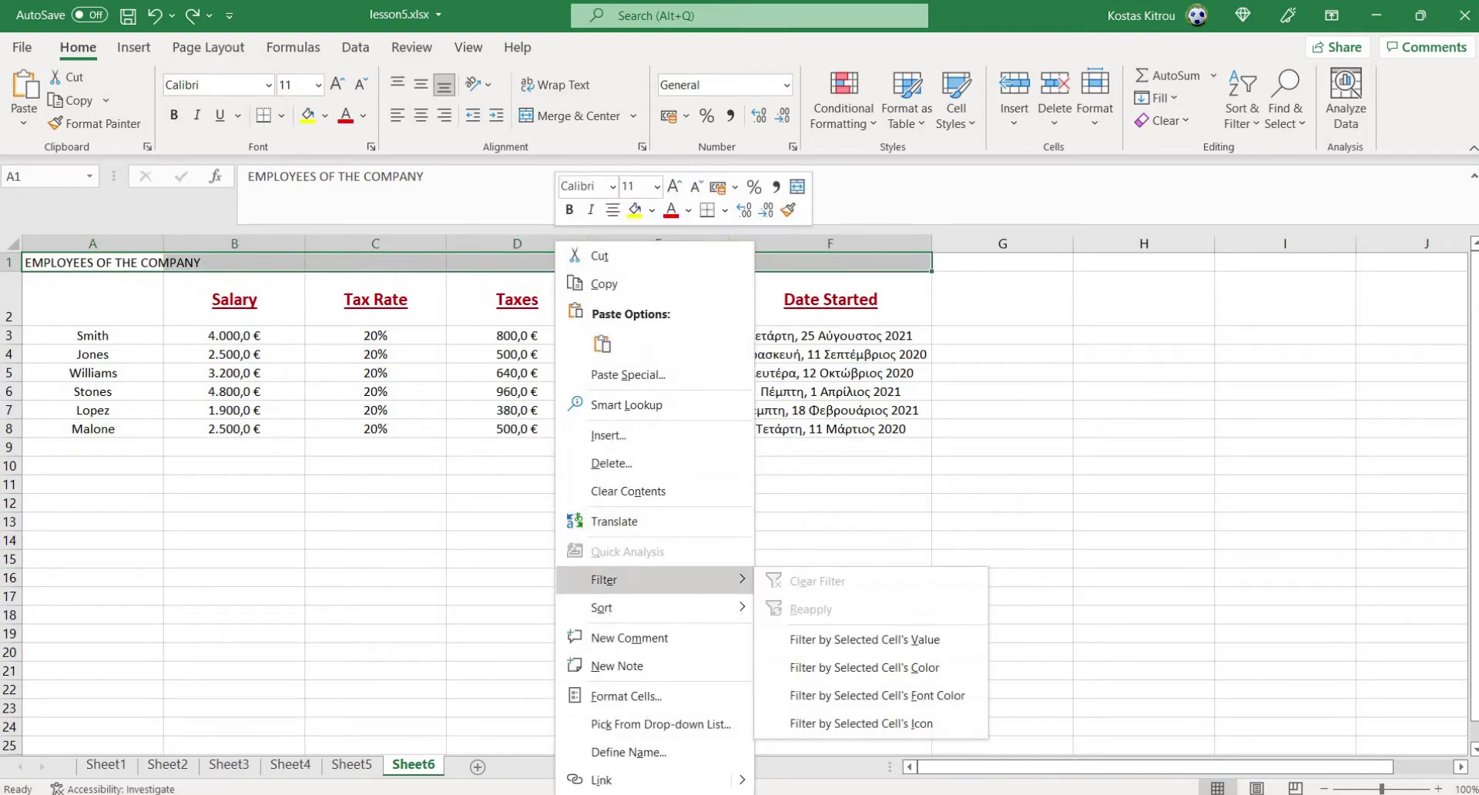
click(626, 696)
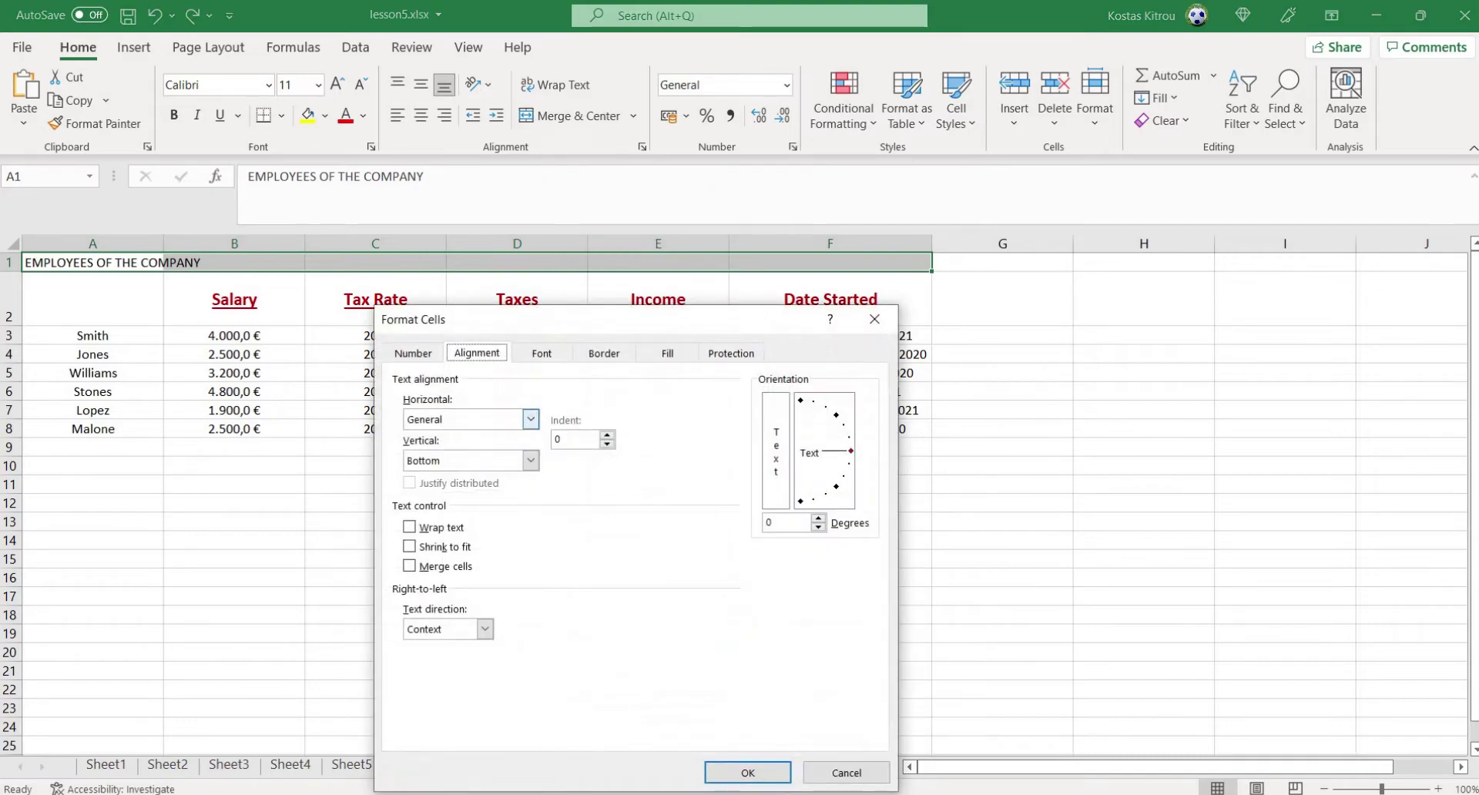
click(531, 418)
key(Return)
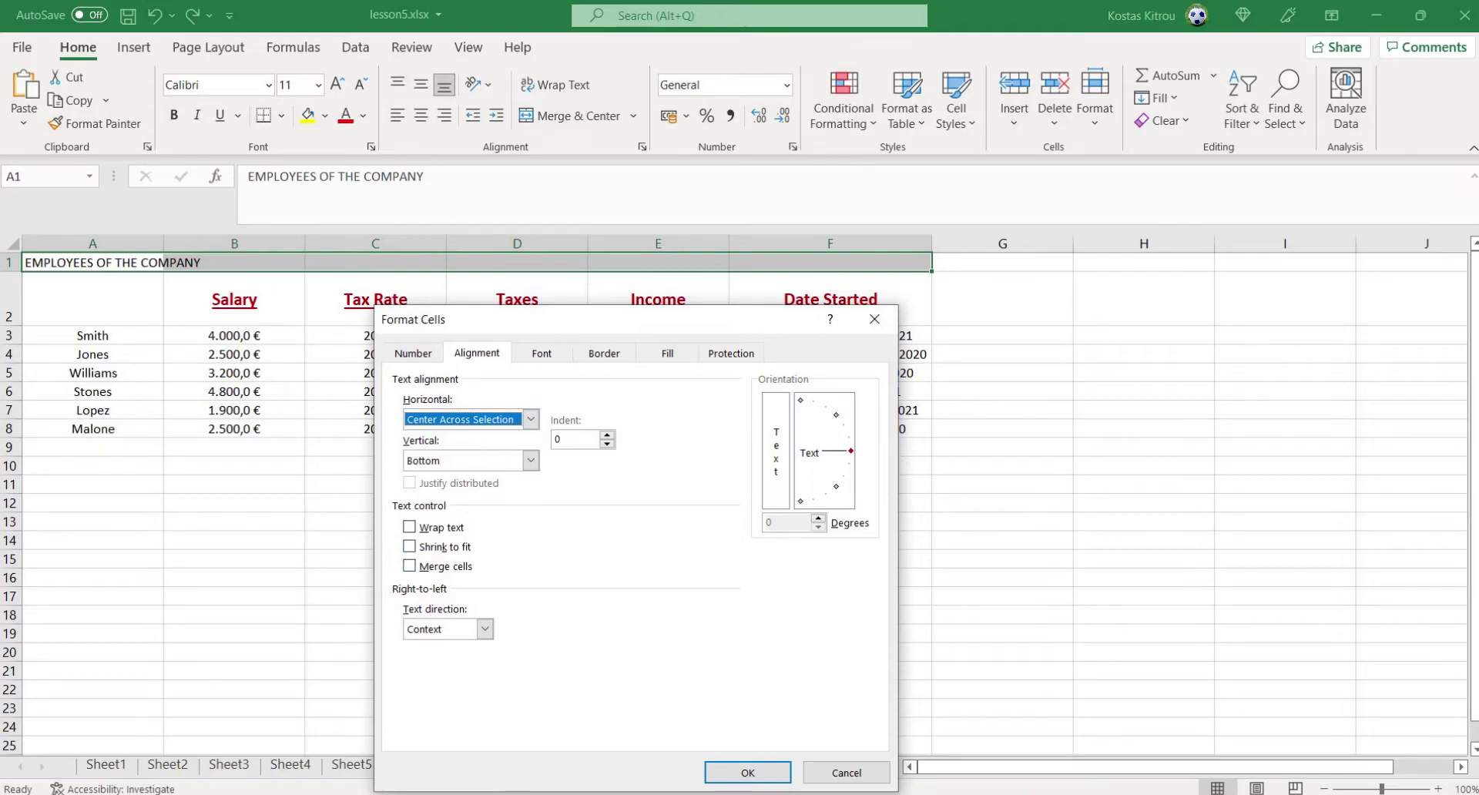
key(alt+m)
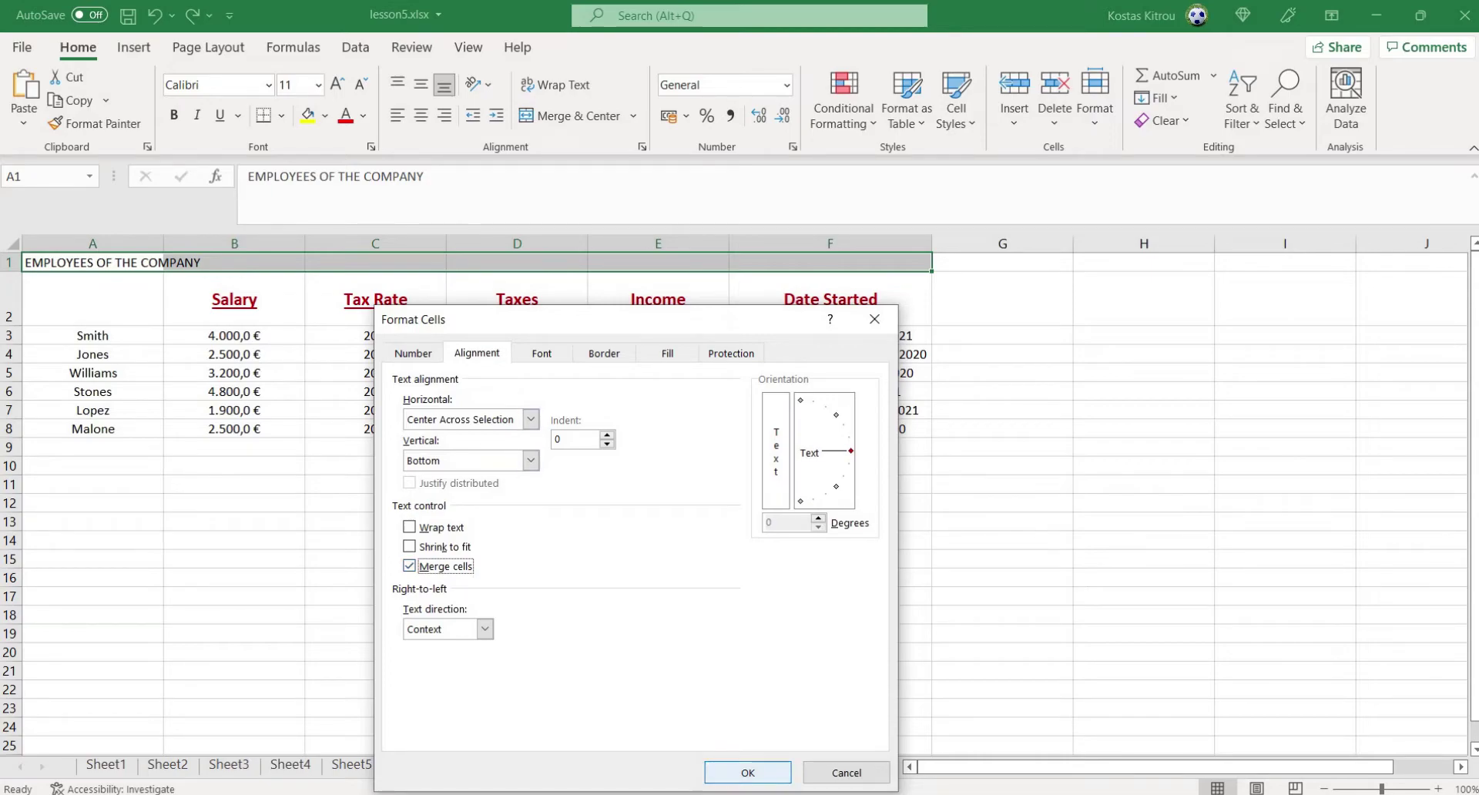
key(Return)
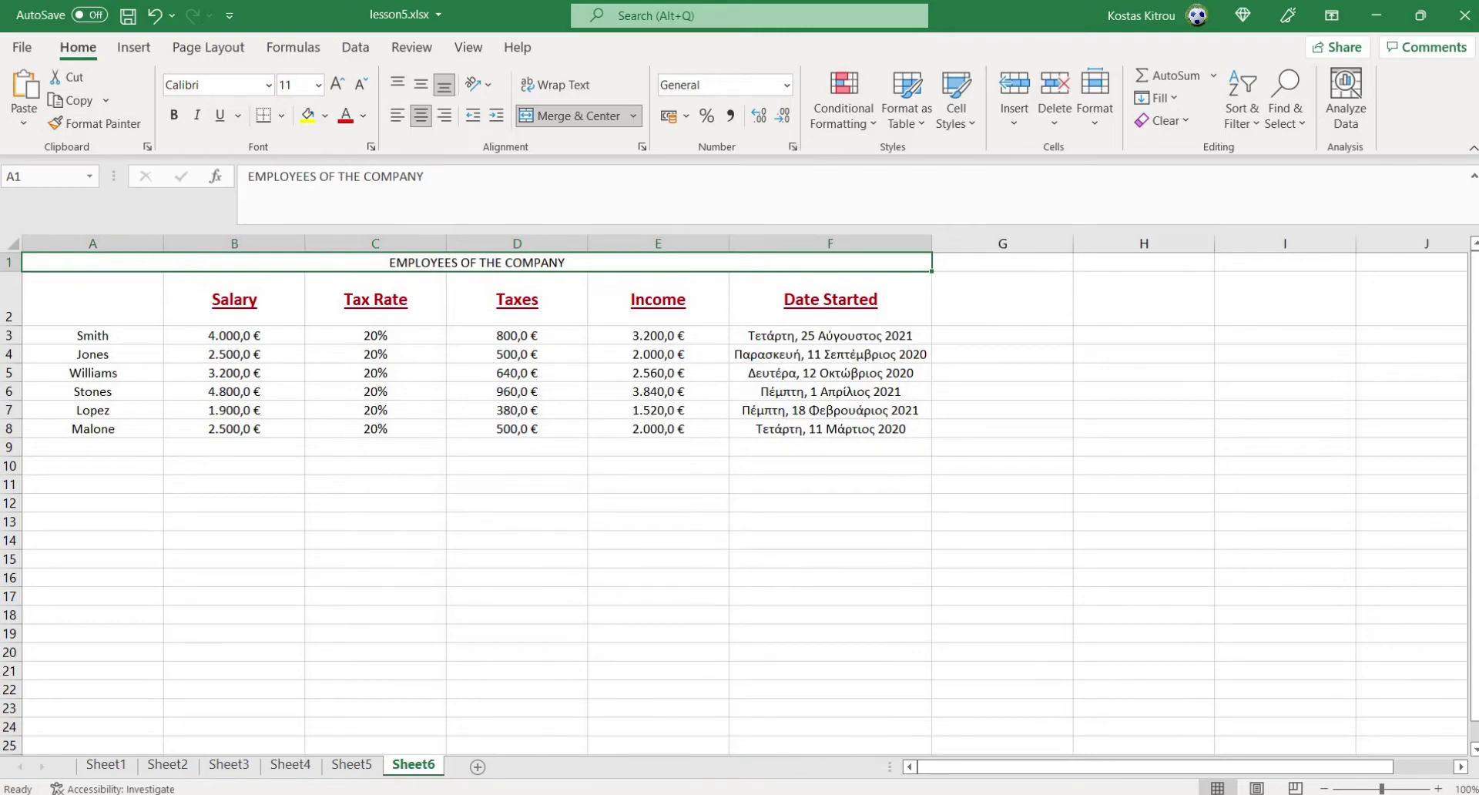
Examine the merged title cell in row 1 and undo the merge and centering.
click(517, 521)
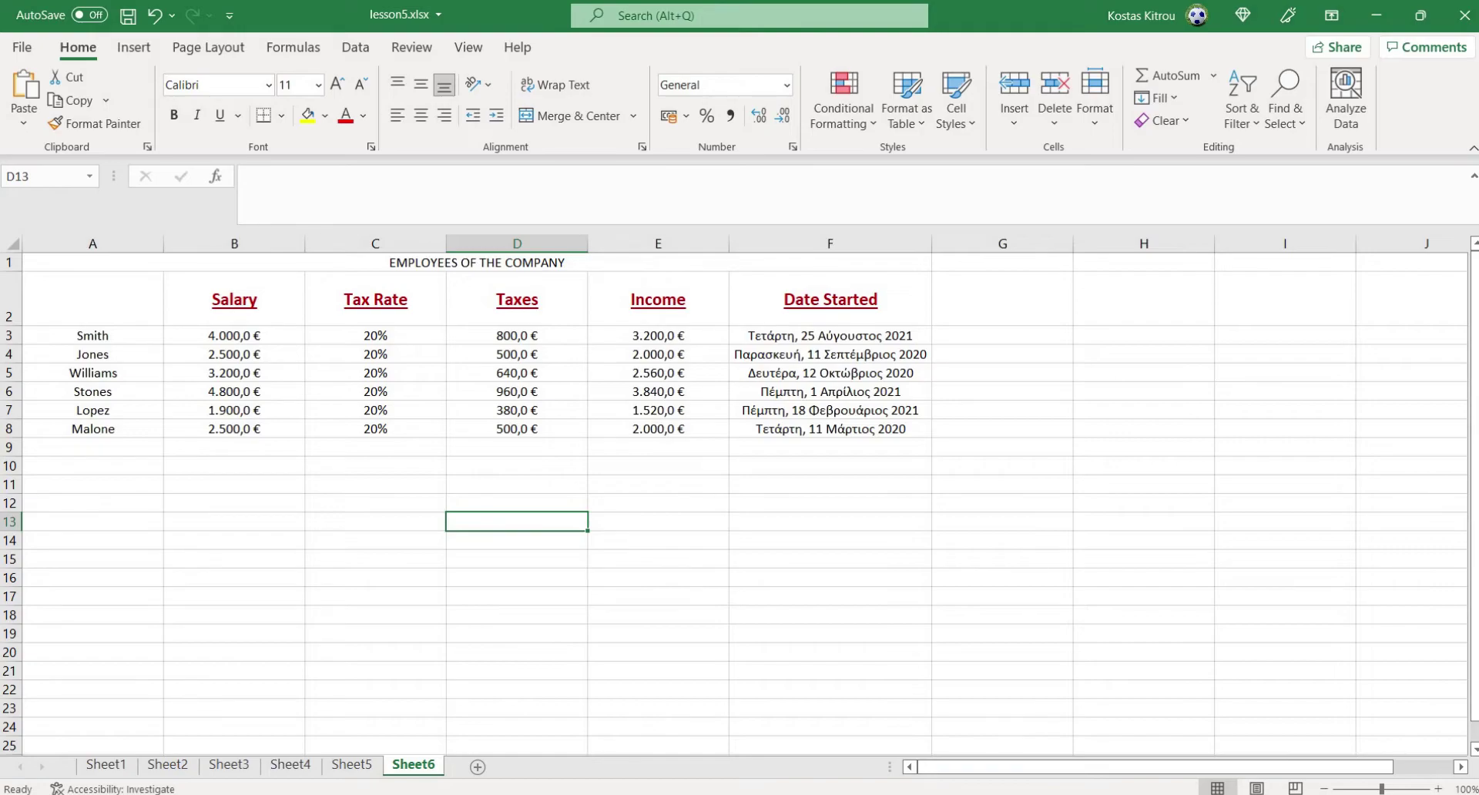
click(477, 262)
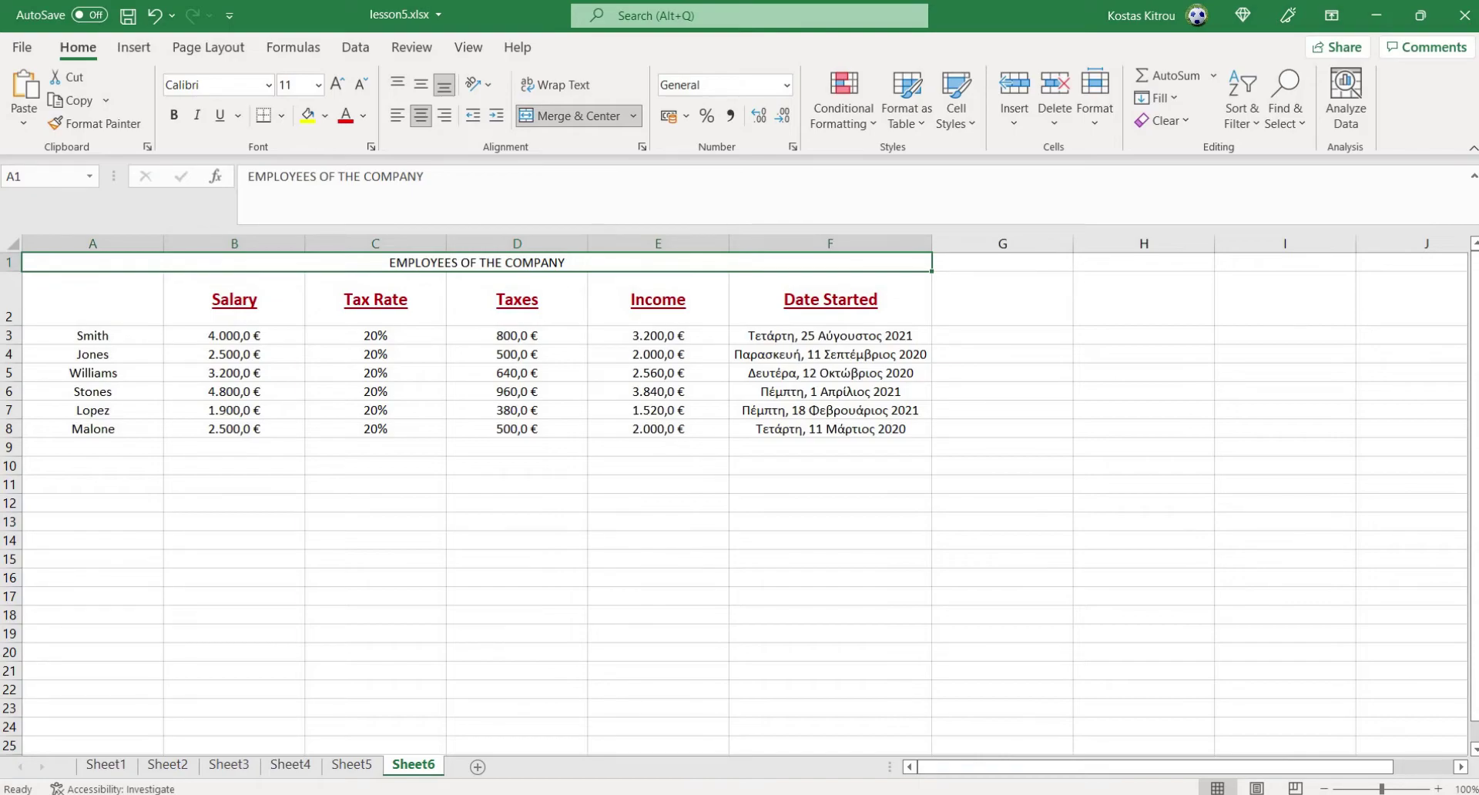
click(375, 447)
click(477, 263)
click(154, 14)
click(154, 15)
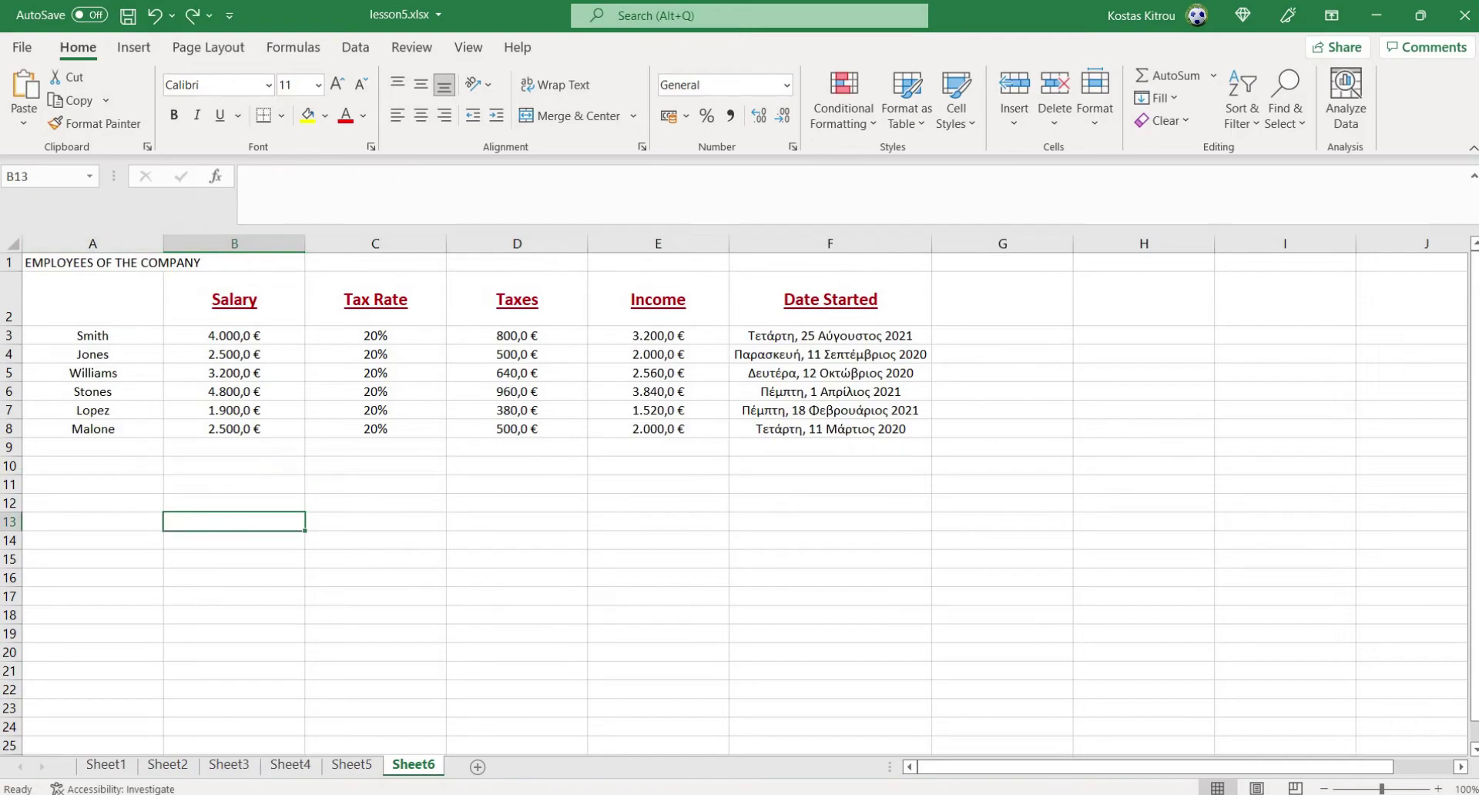
Merge and center the title across A1:F1 and format it in bold, dark orange-brown, 13-point text.
drag(93, 262, 886, 262)
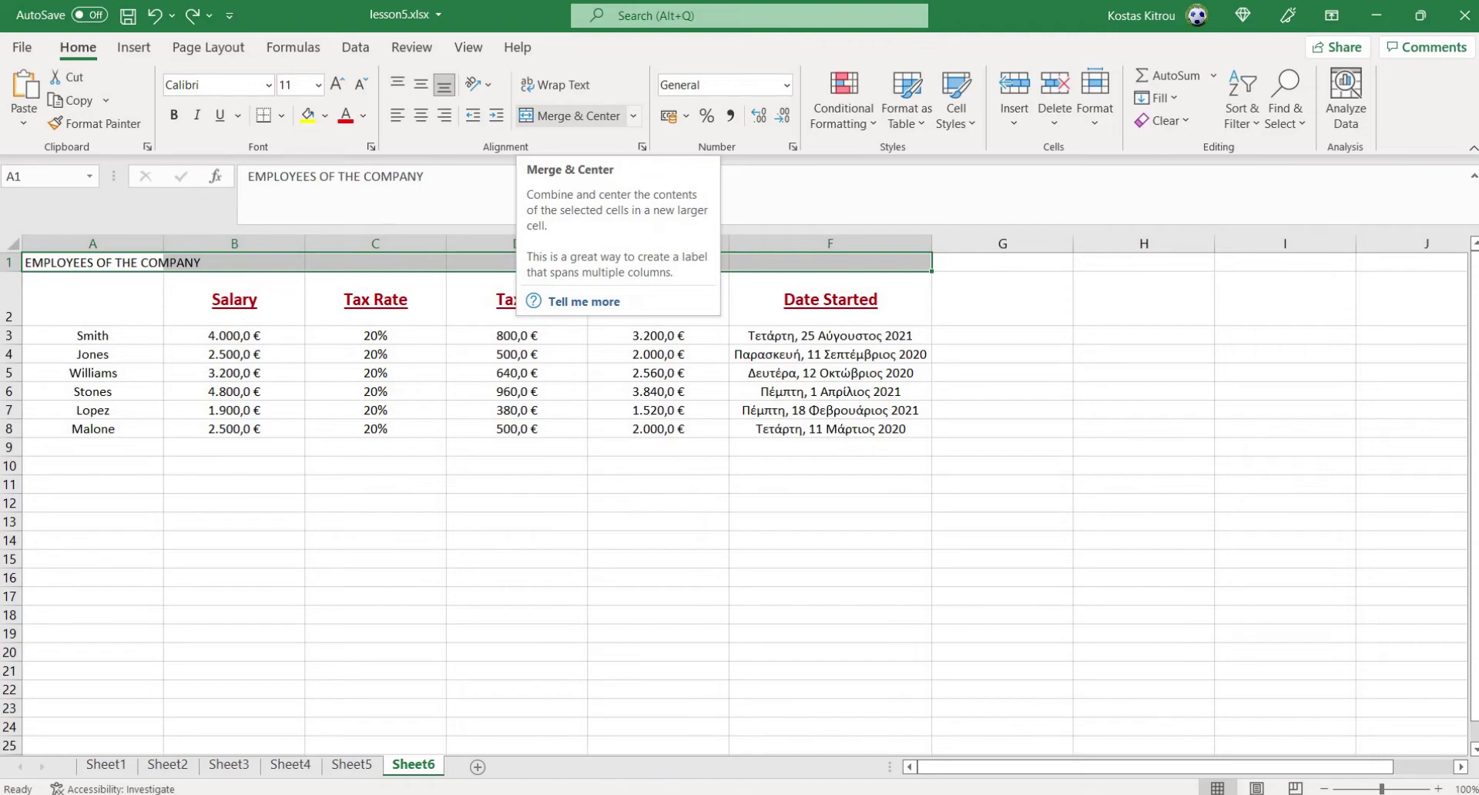
click(570, 115)
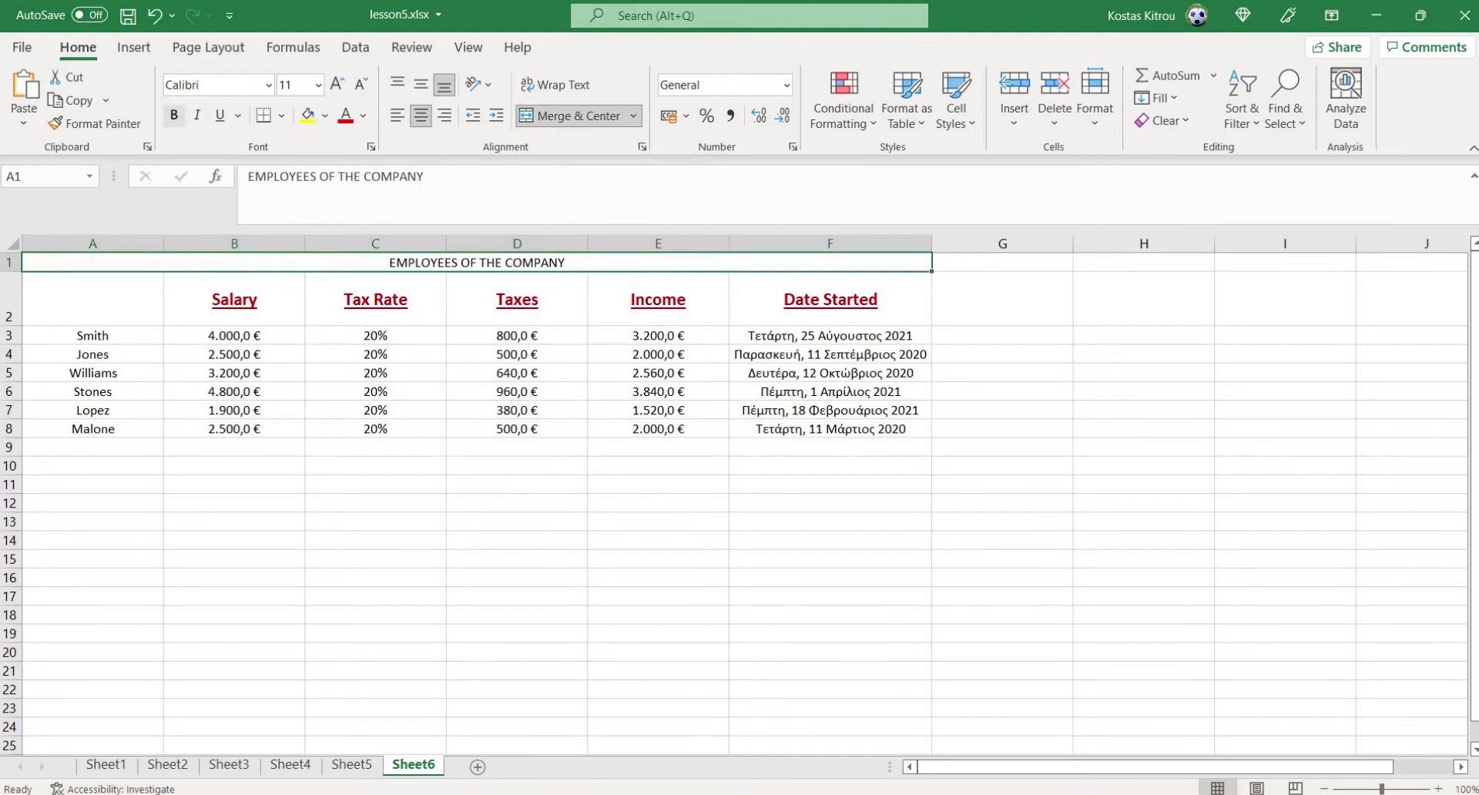
click(363, 116)
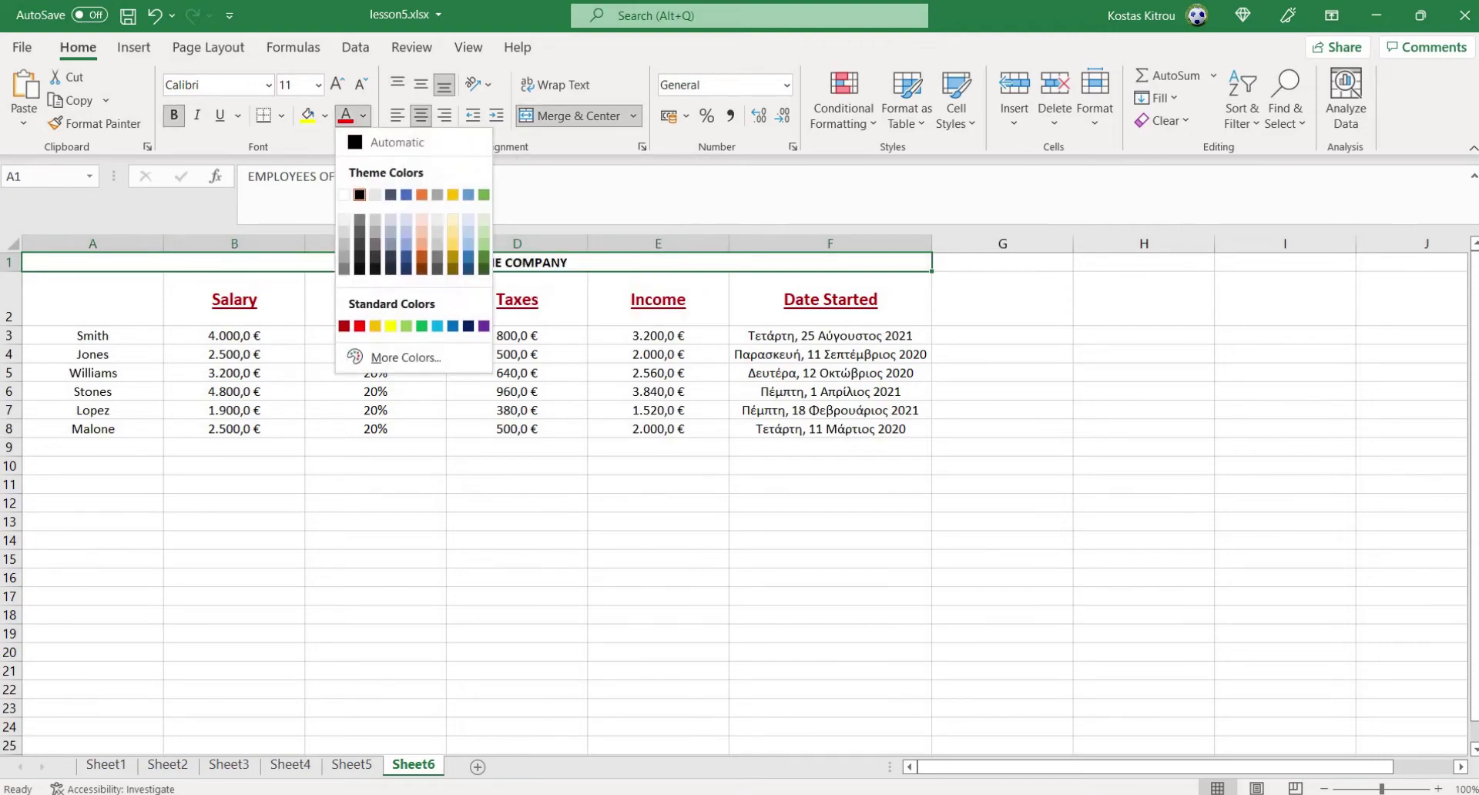
click(421, 269)
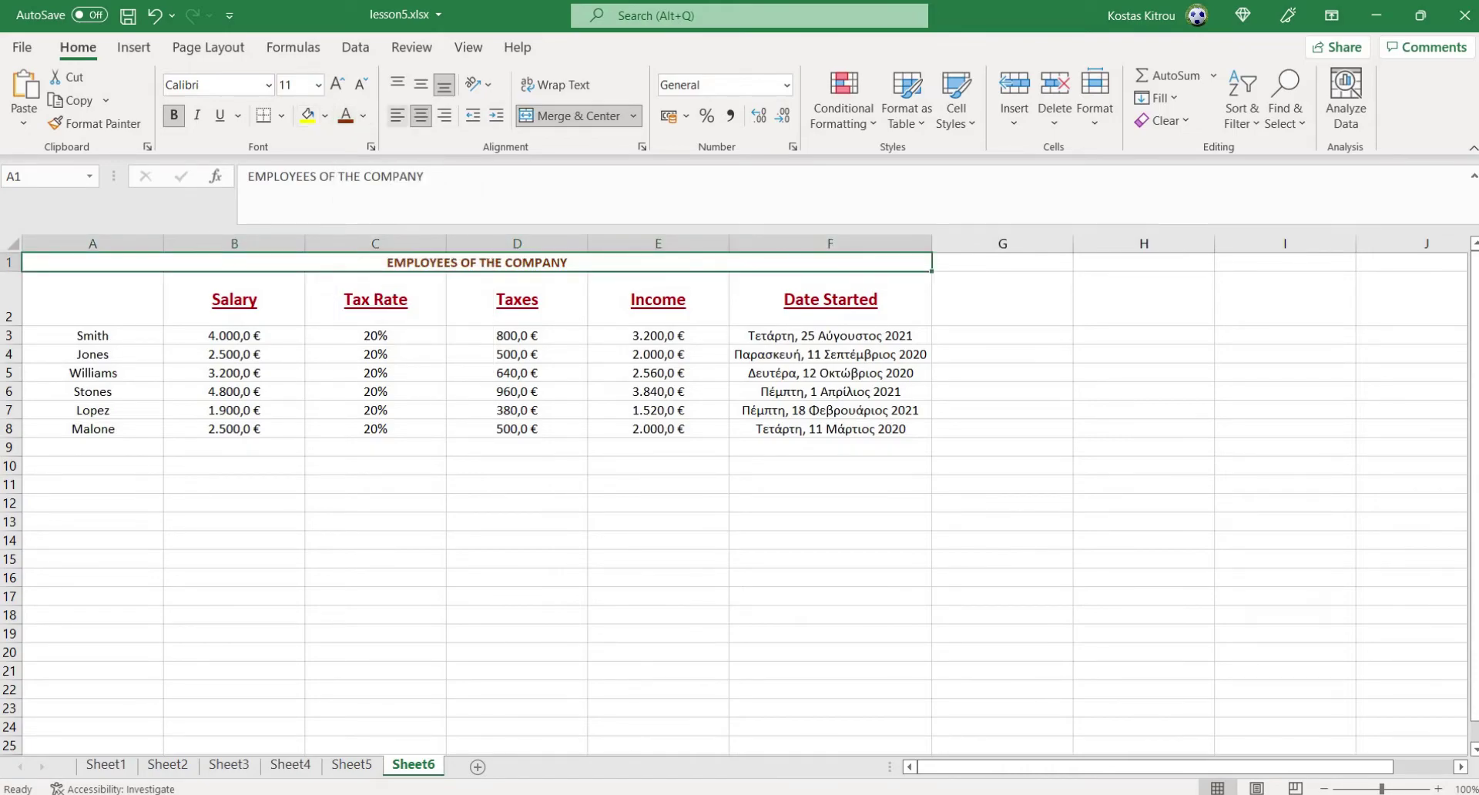
click(318, 84)
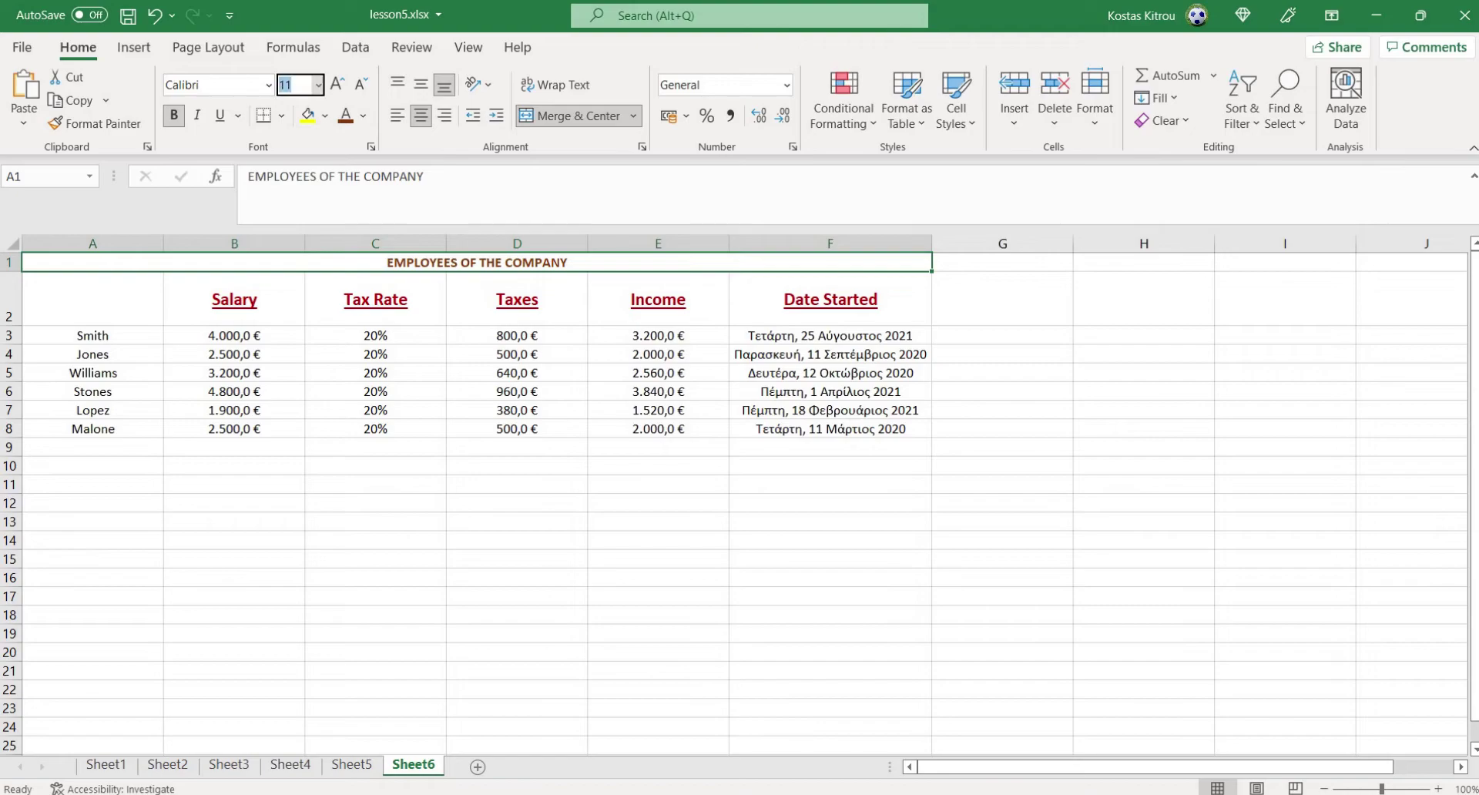
text(13)
key(Return)
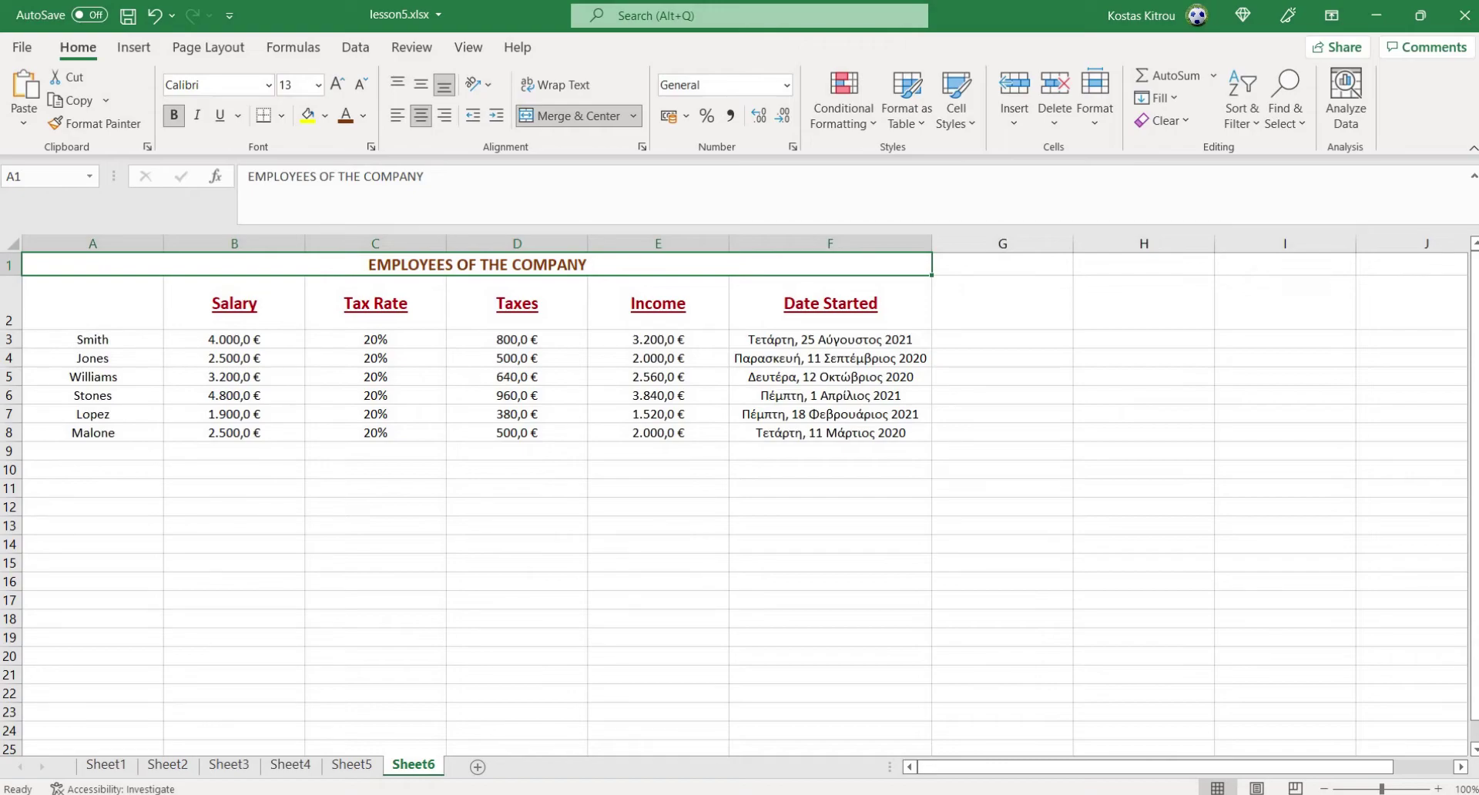
Change the header in F2 to "The Date the employee has Started".
click(830, 303)
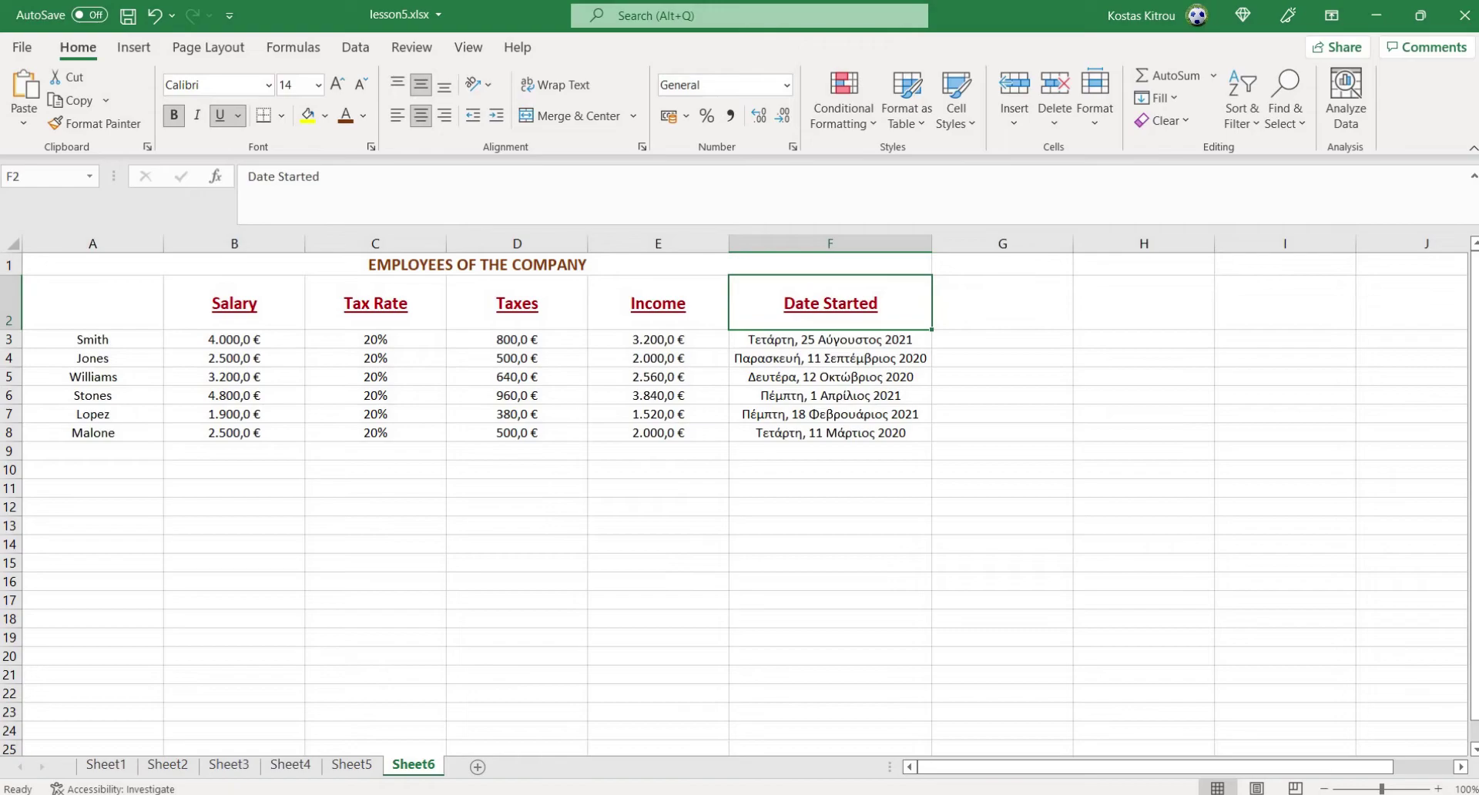
key(F2)
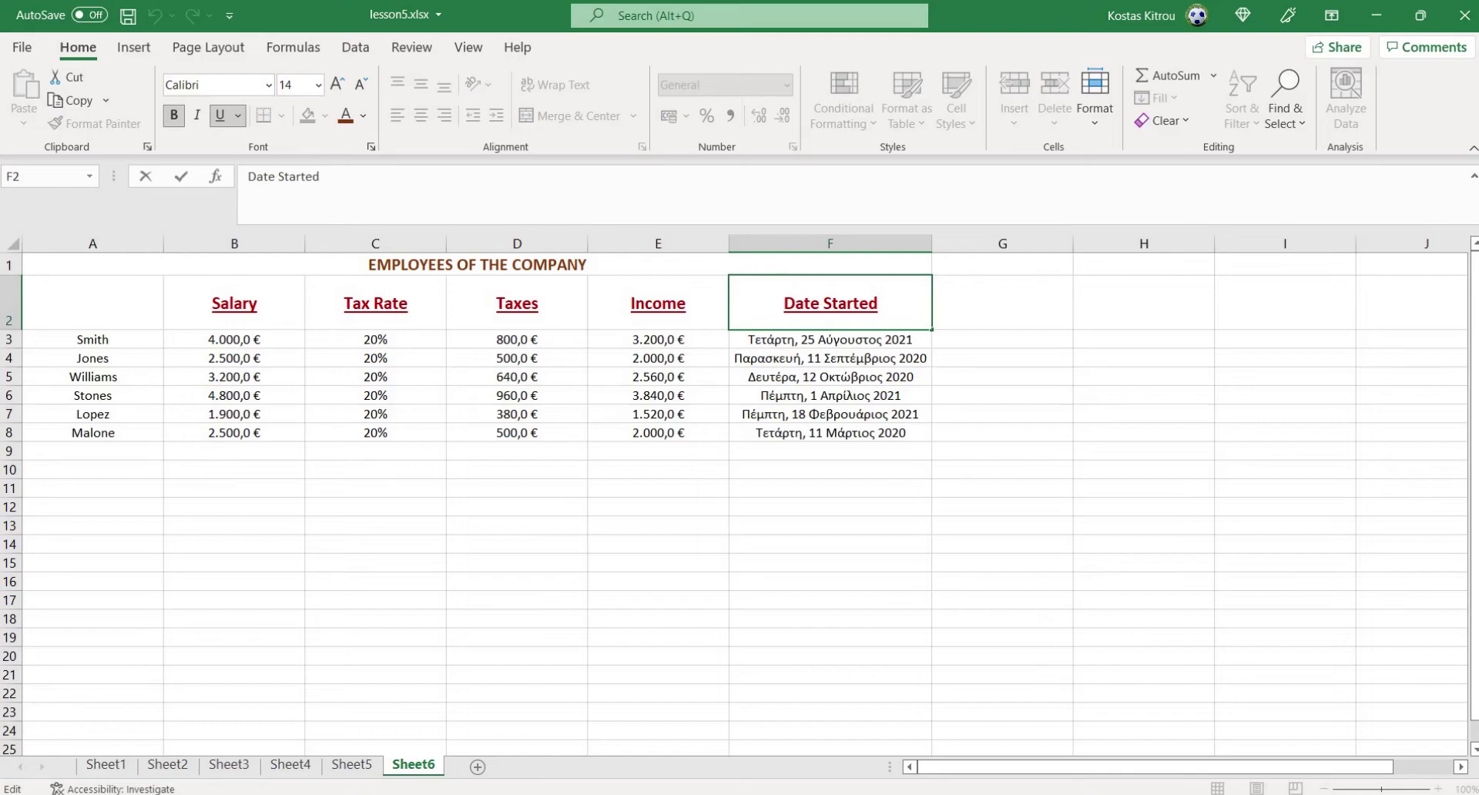
key(Home)
text(The)
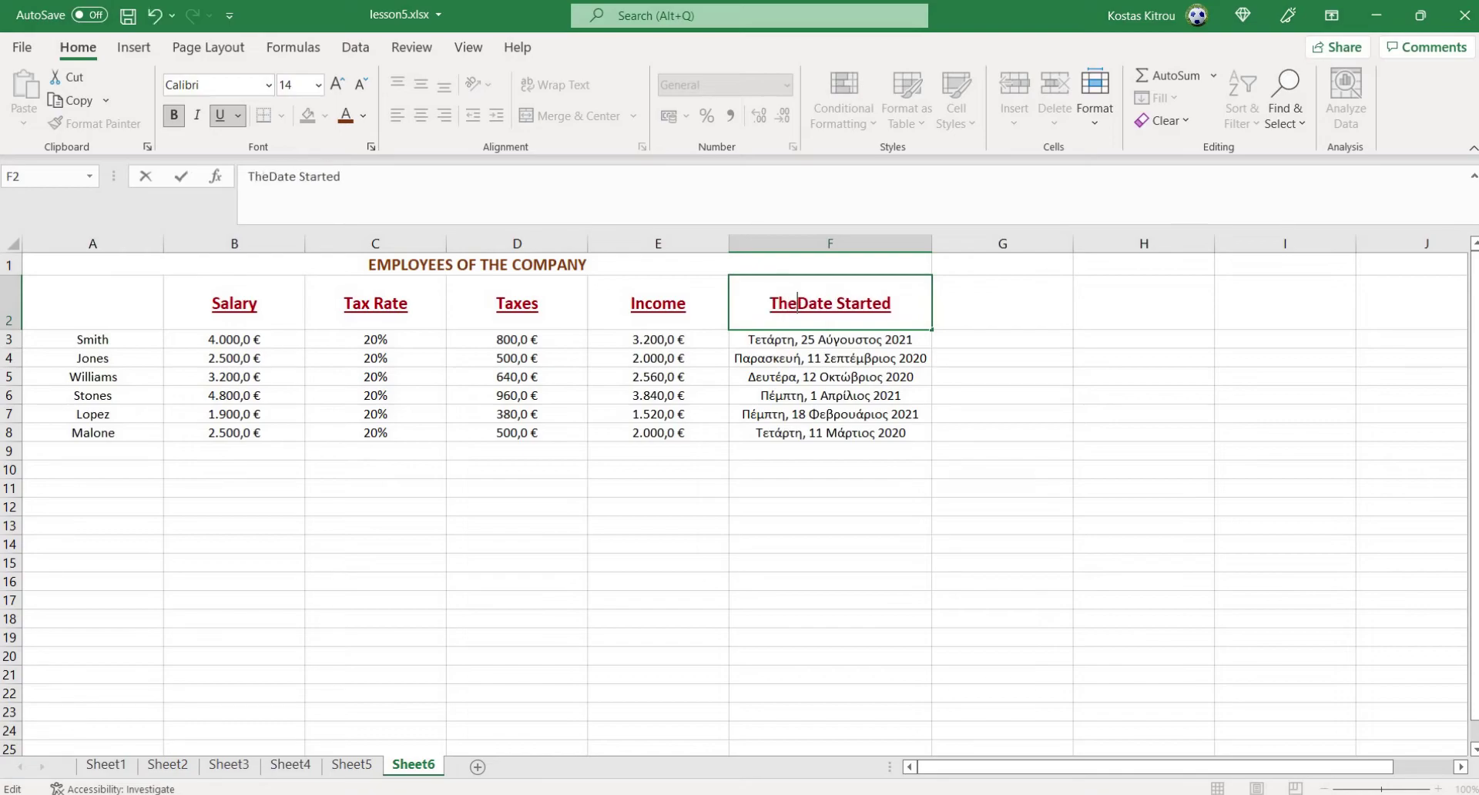
key(Right)
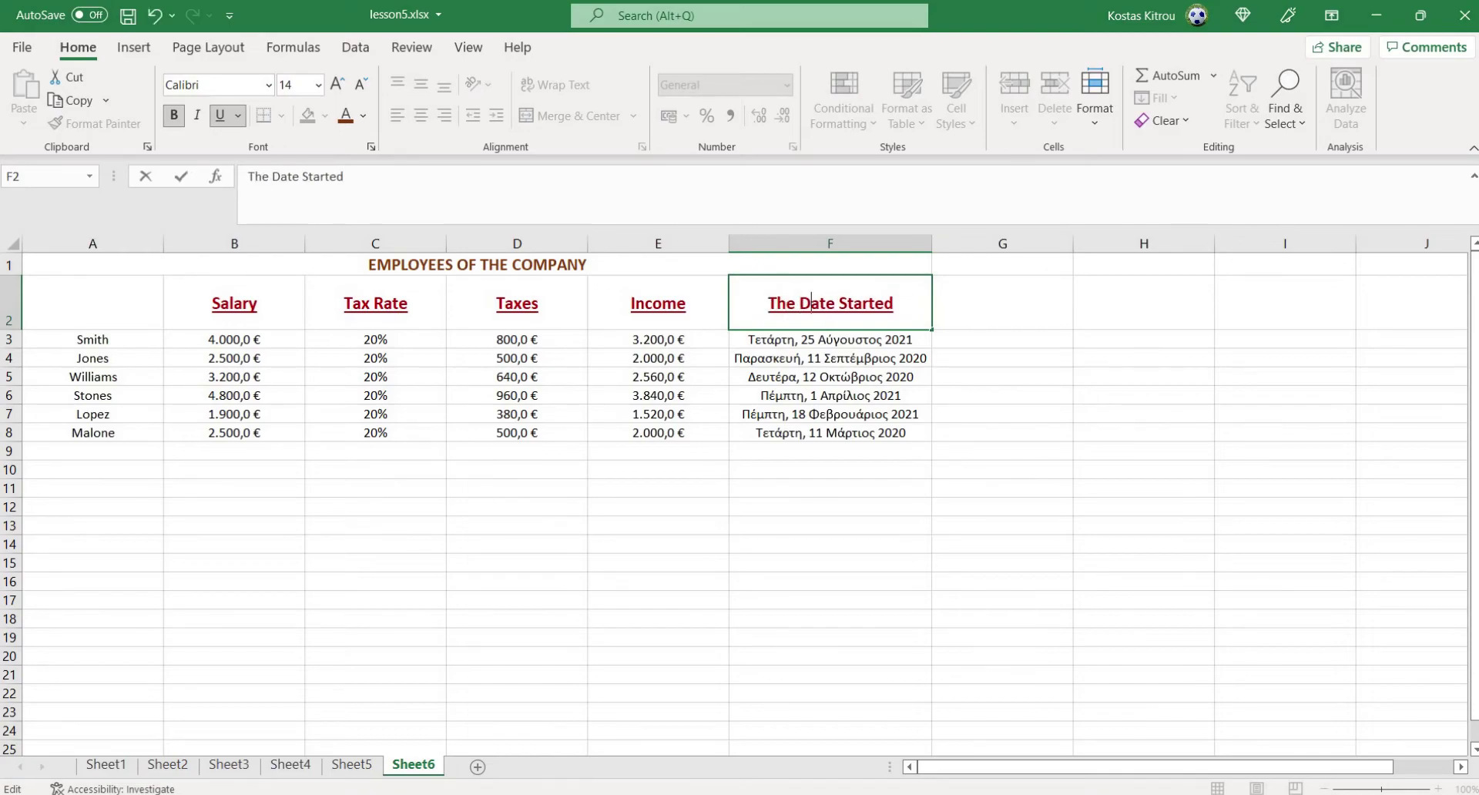
click(839, 303)
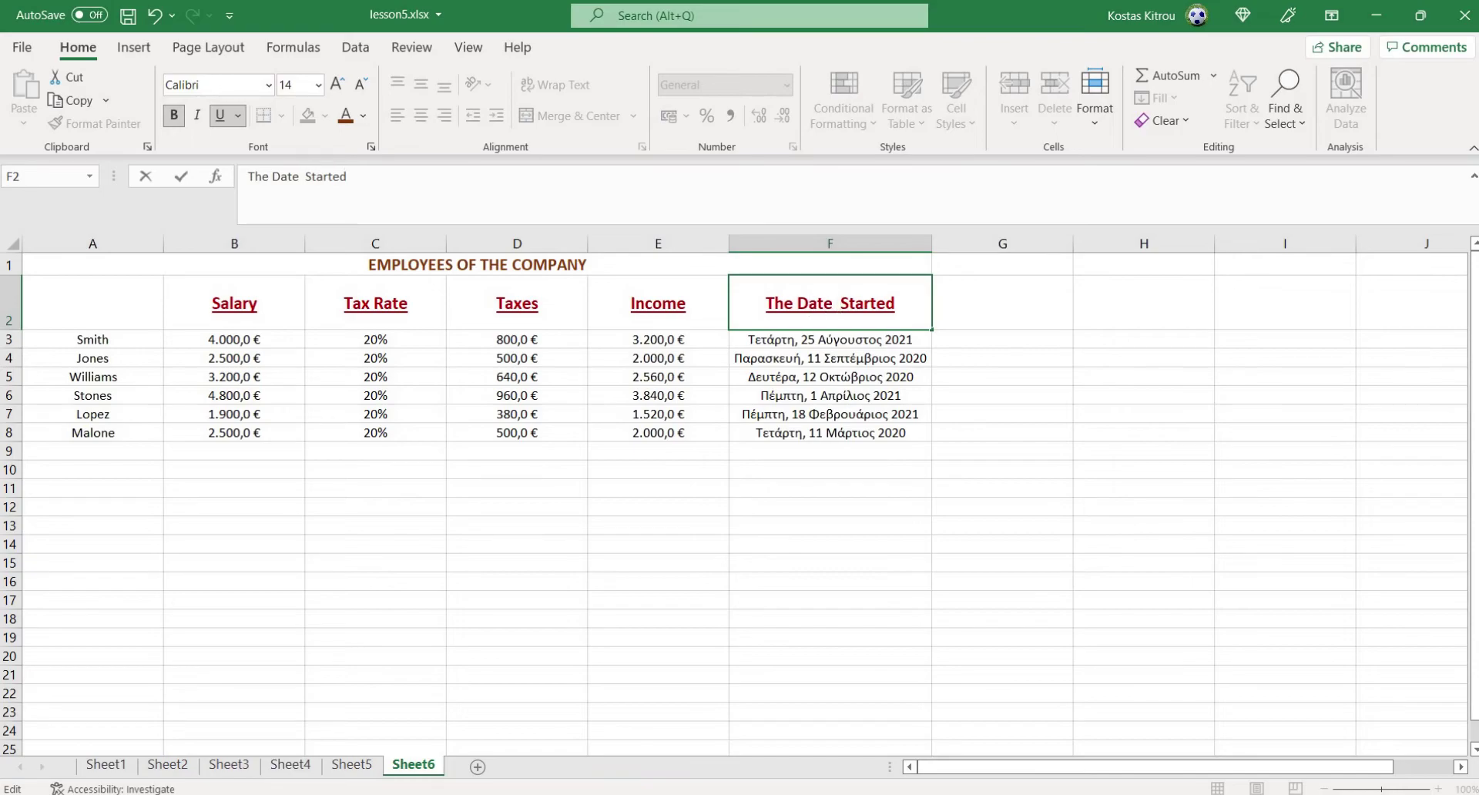
text(the emp)
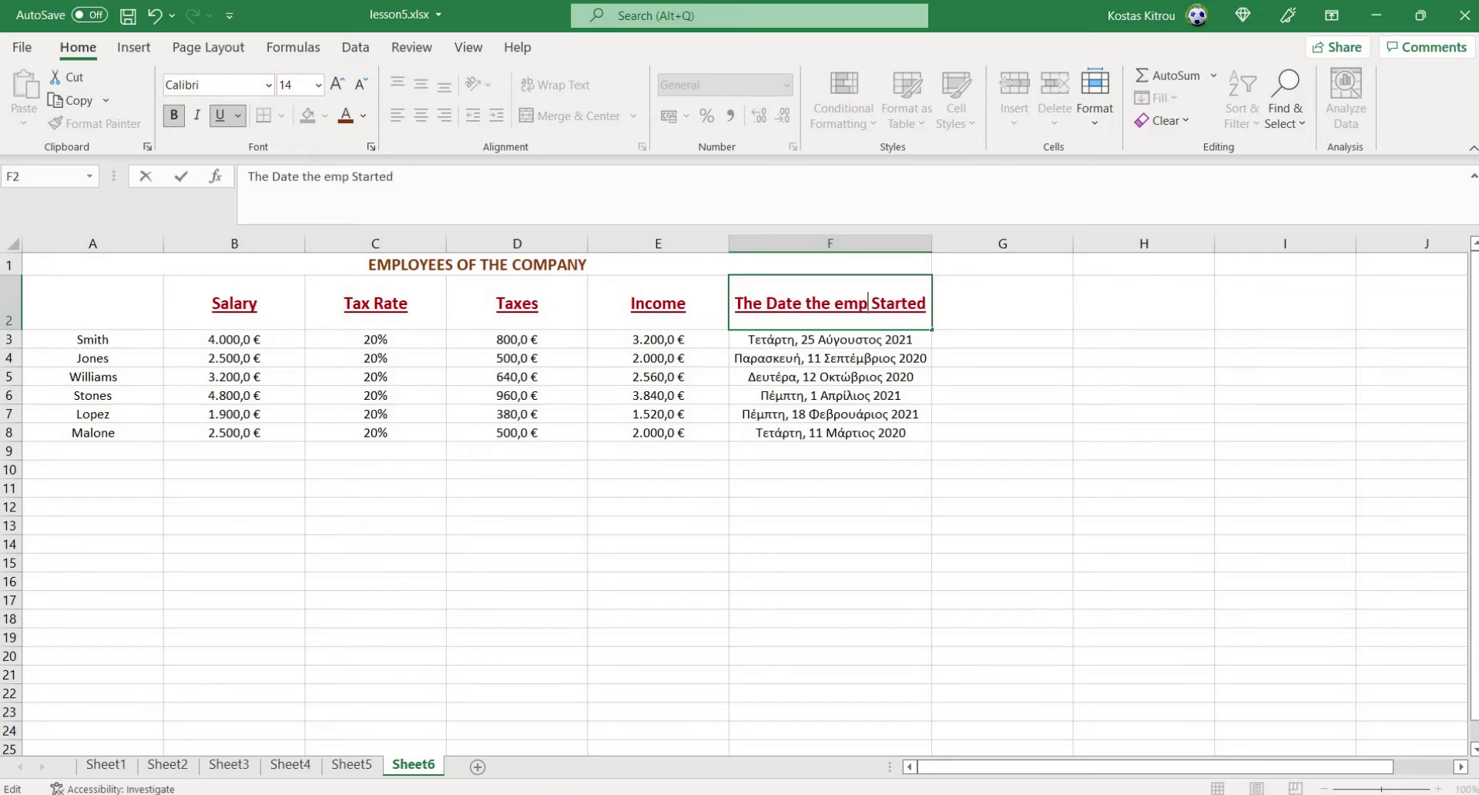
text(loyee h)
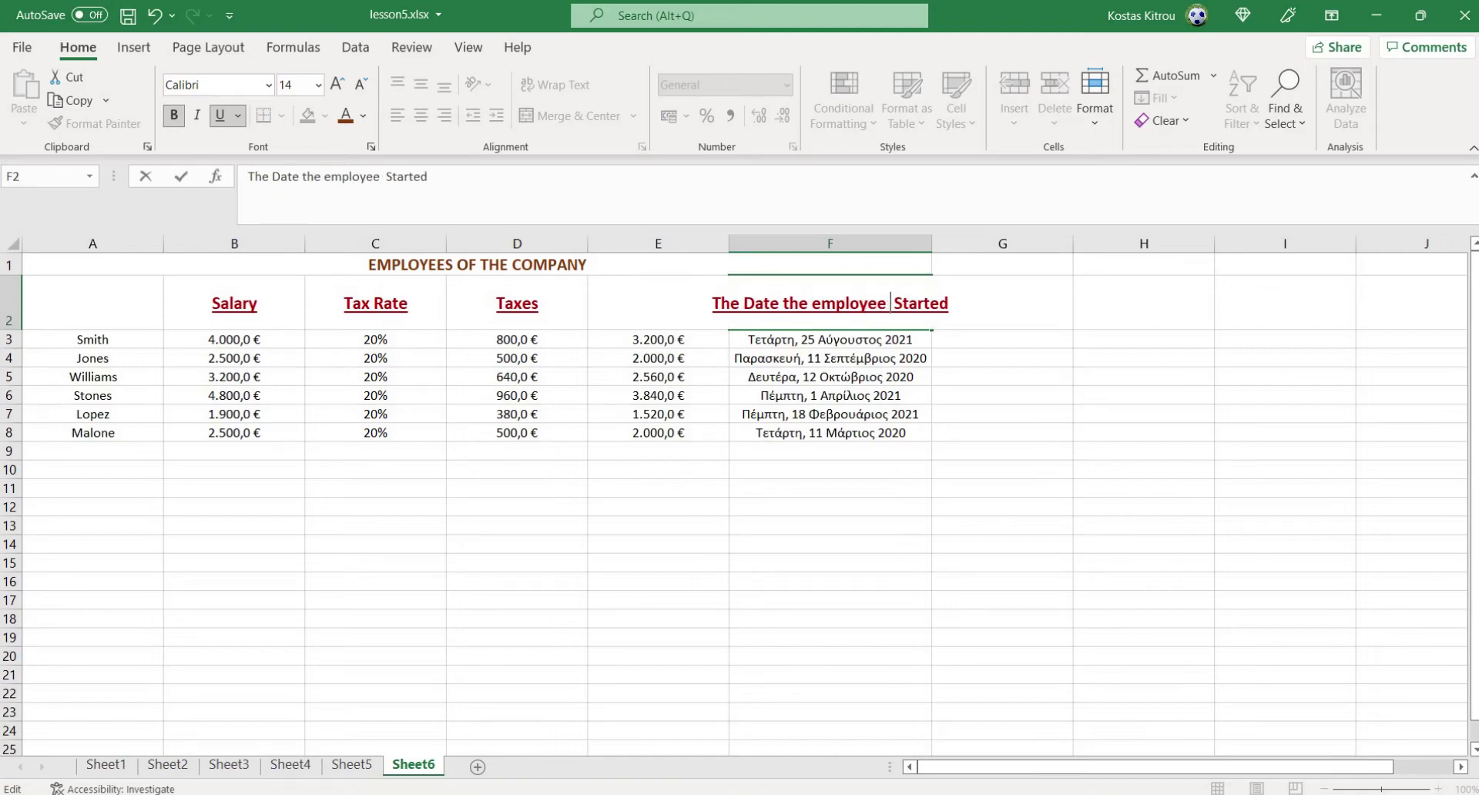
text(as)
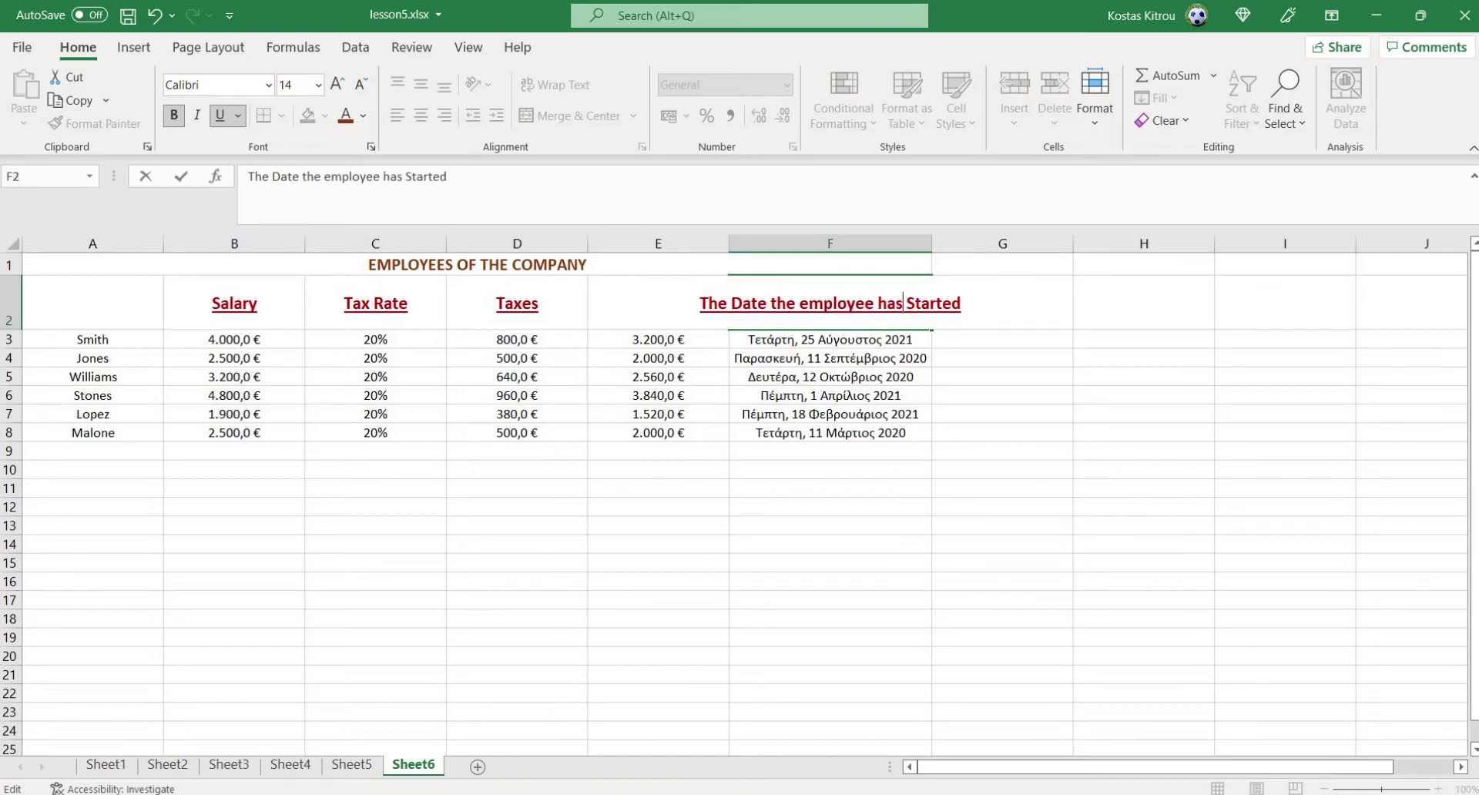
key(Return)
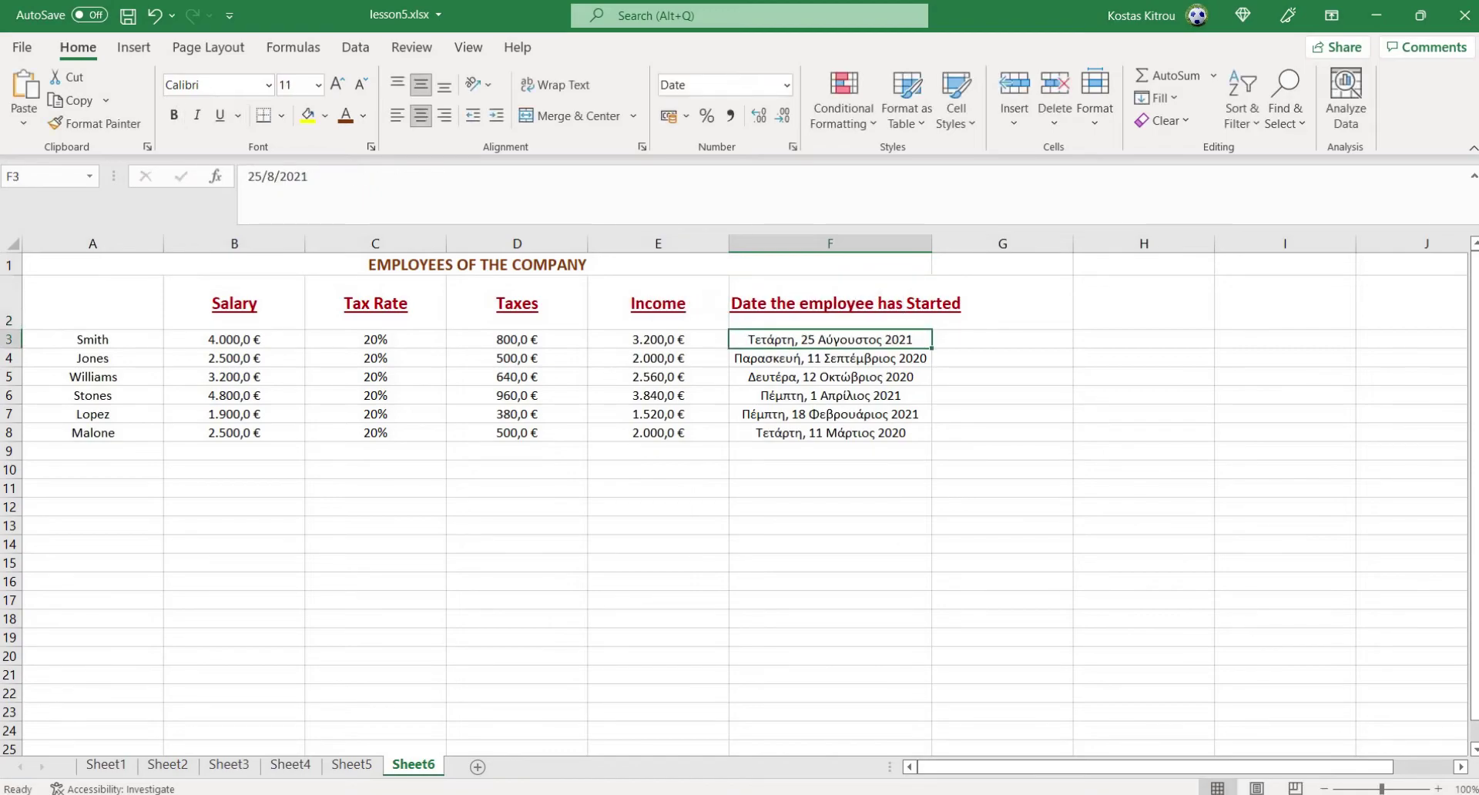
Try wrapping the header text in F2 through the cell format's text control, and undo it.
click(831, 302)
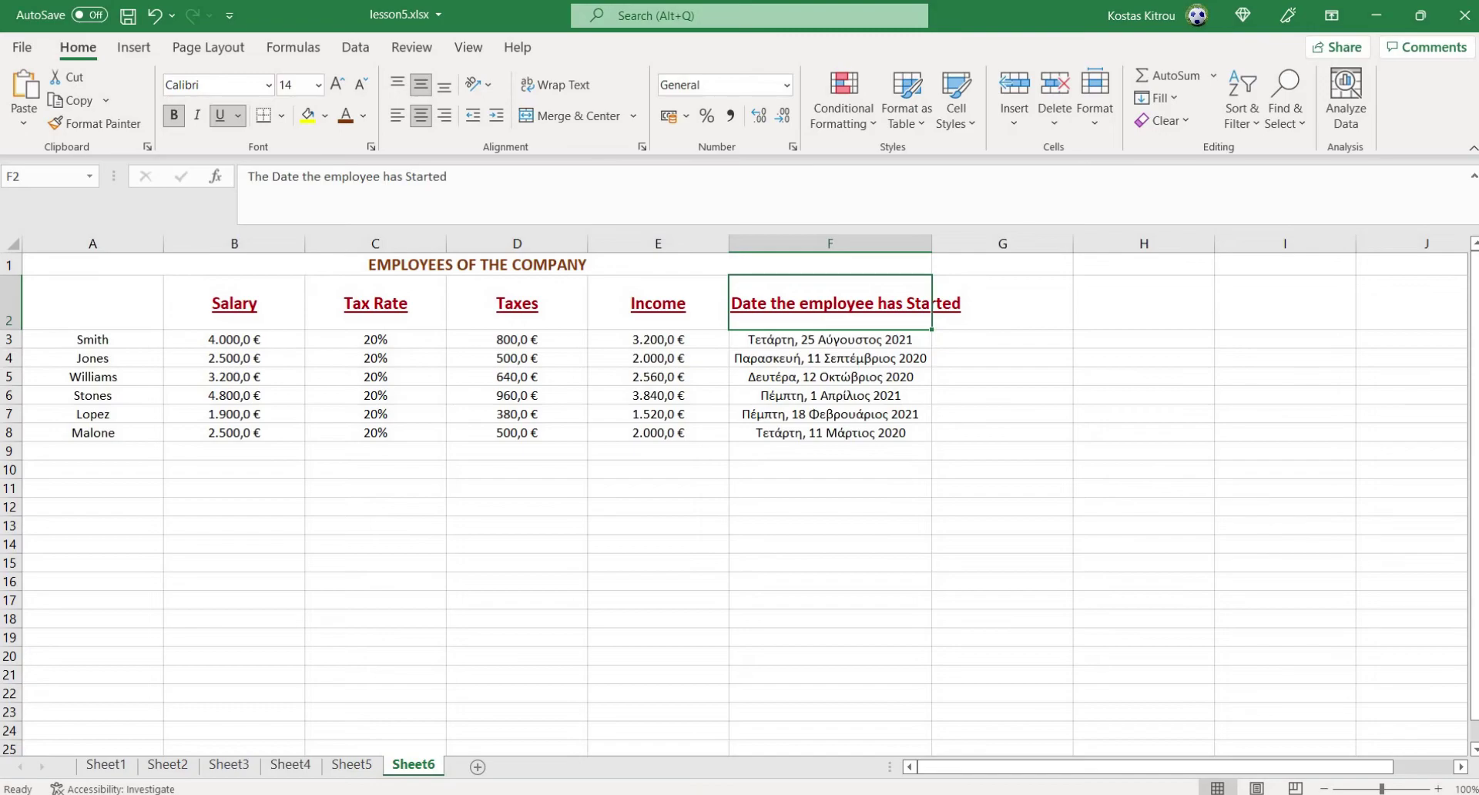
right_click(808, 303)
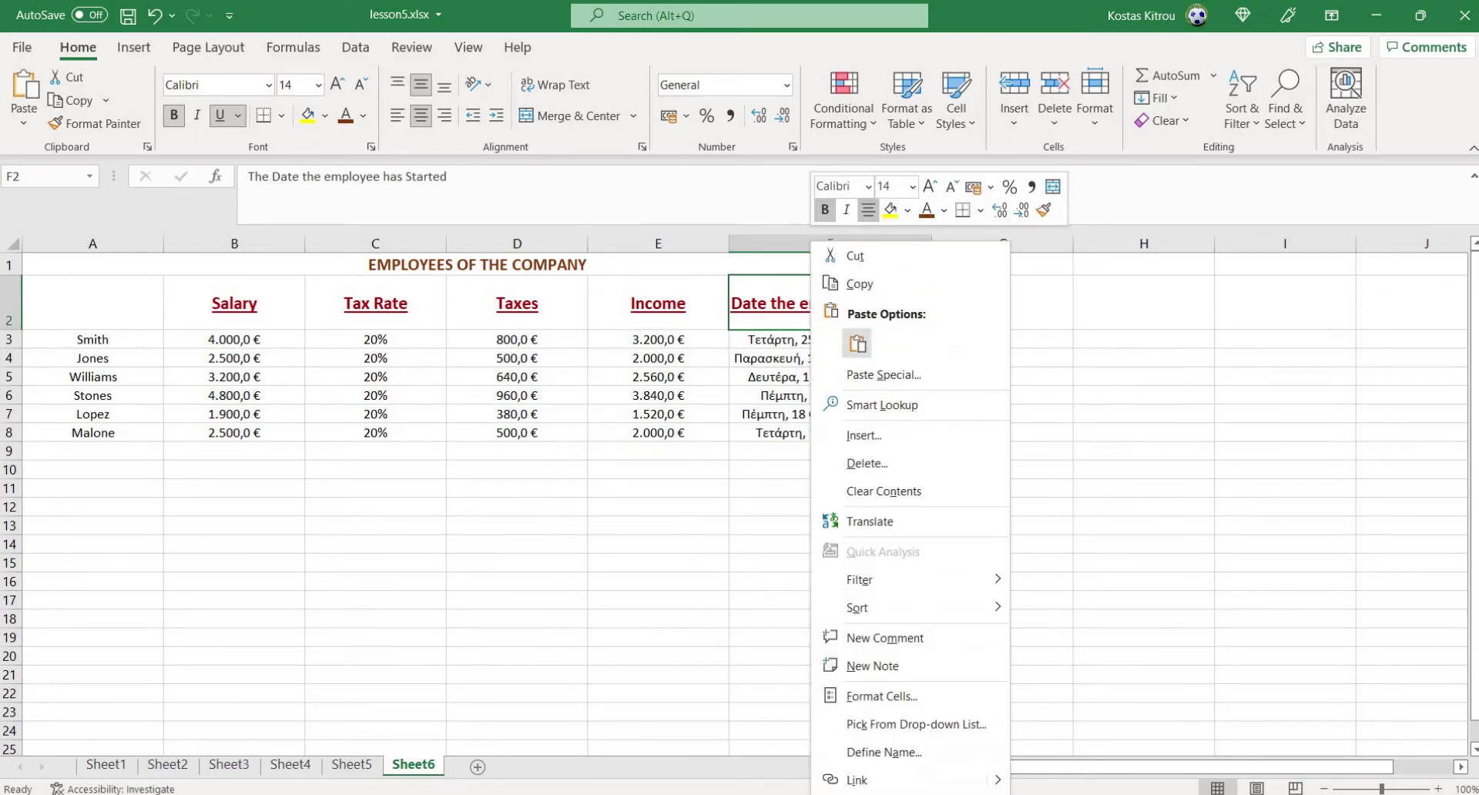
click(882, 696)
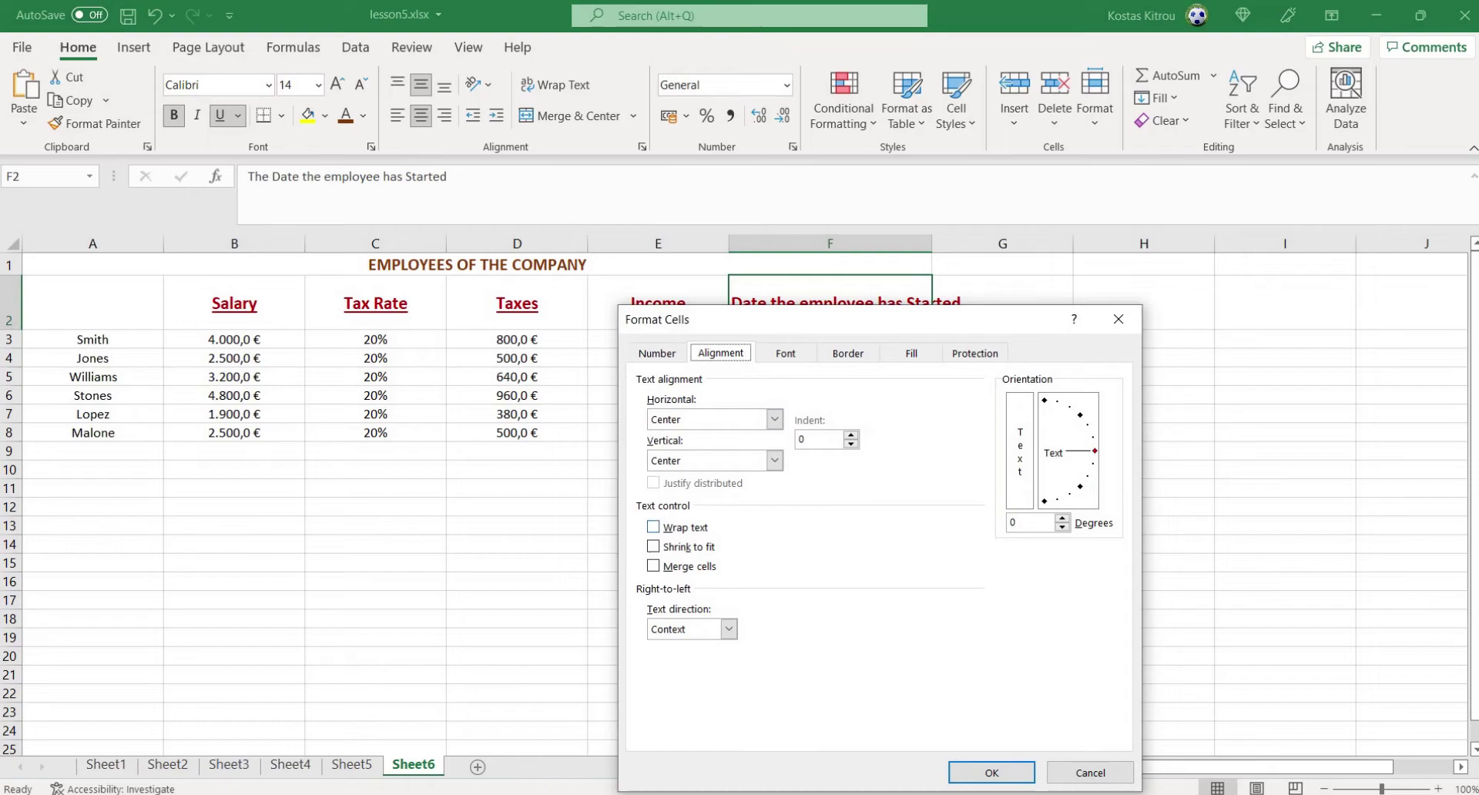
click(654, 527)
click(992, 773)
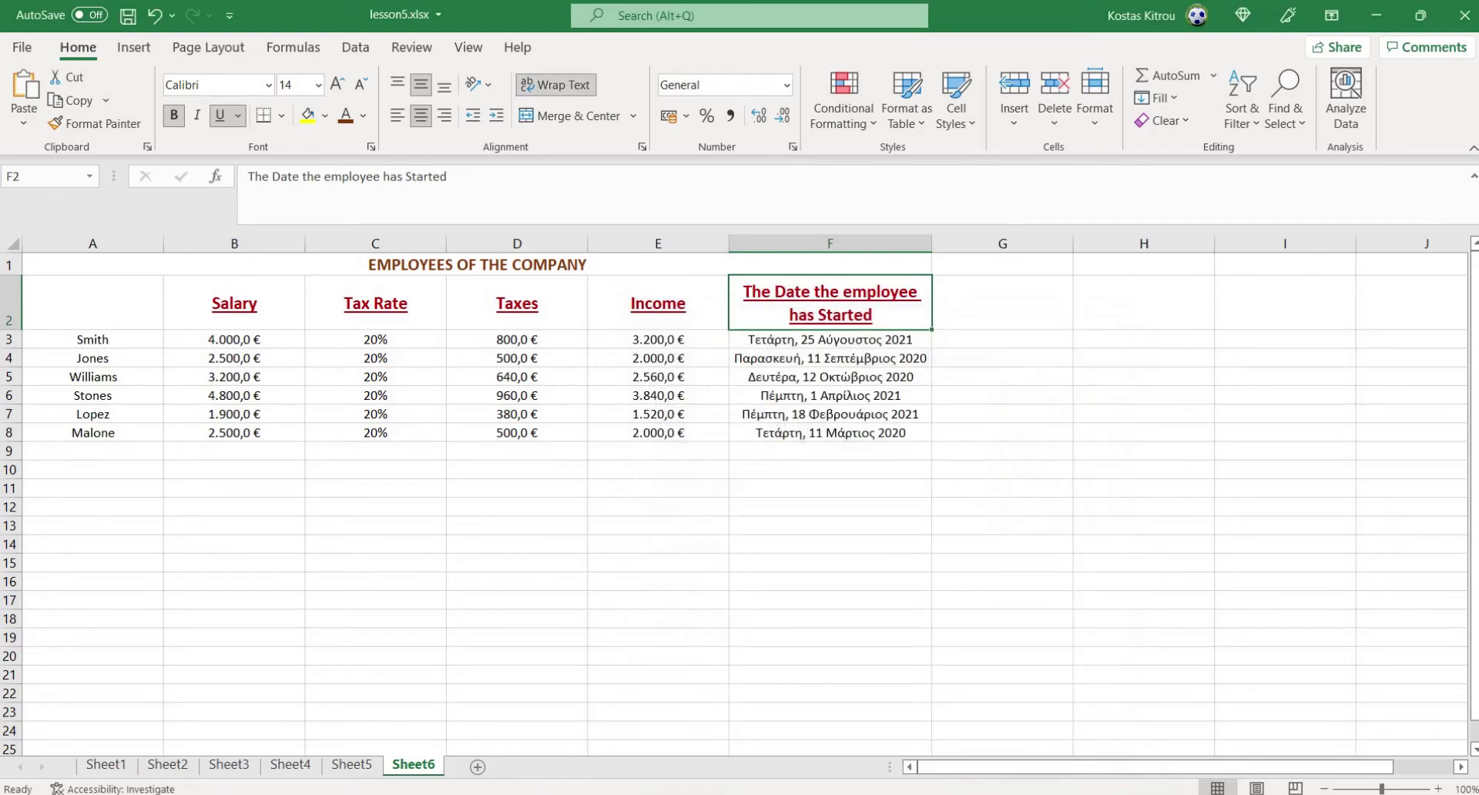
click(154, 15)
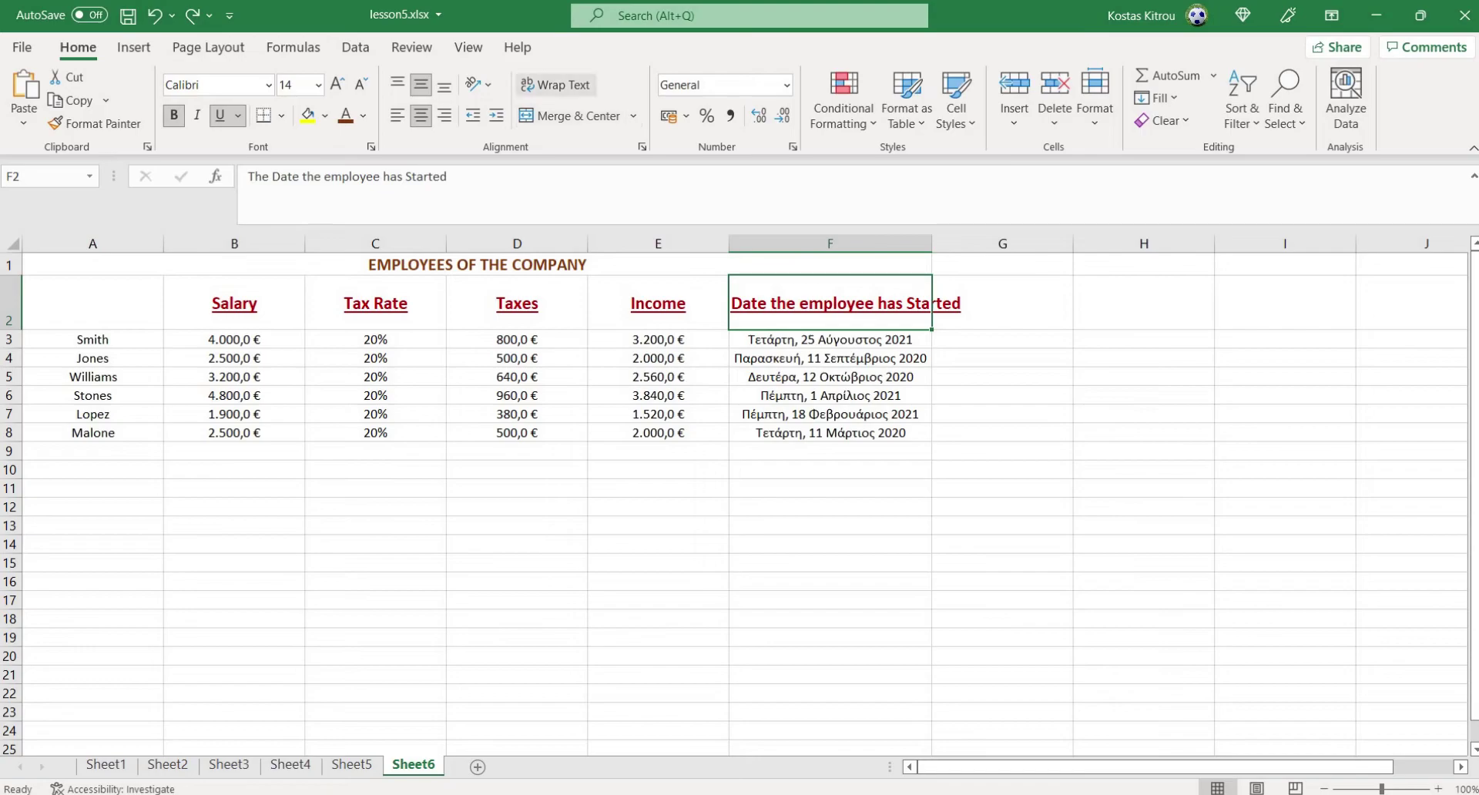
Apply Wrap Text to the header in F2.
click(554, 85)
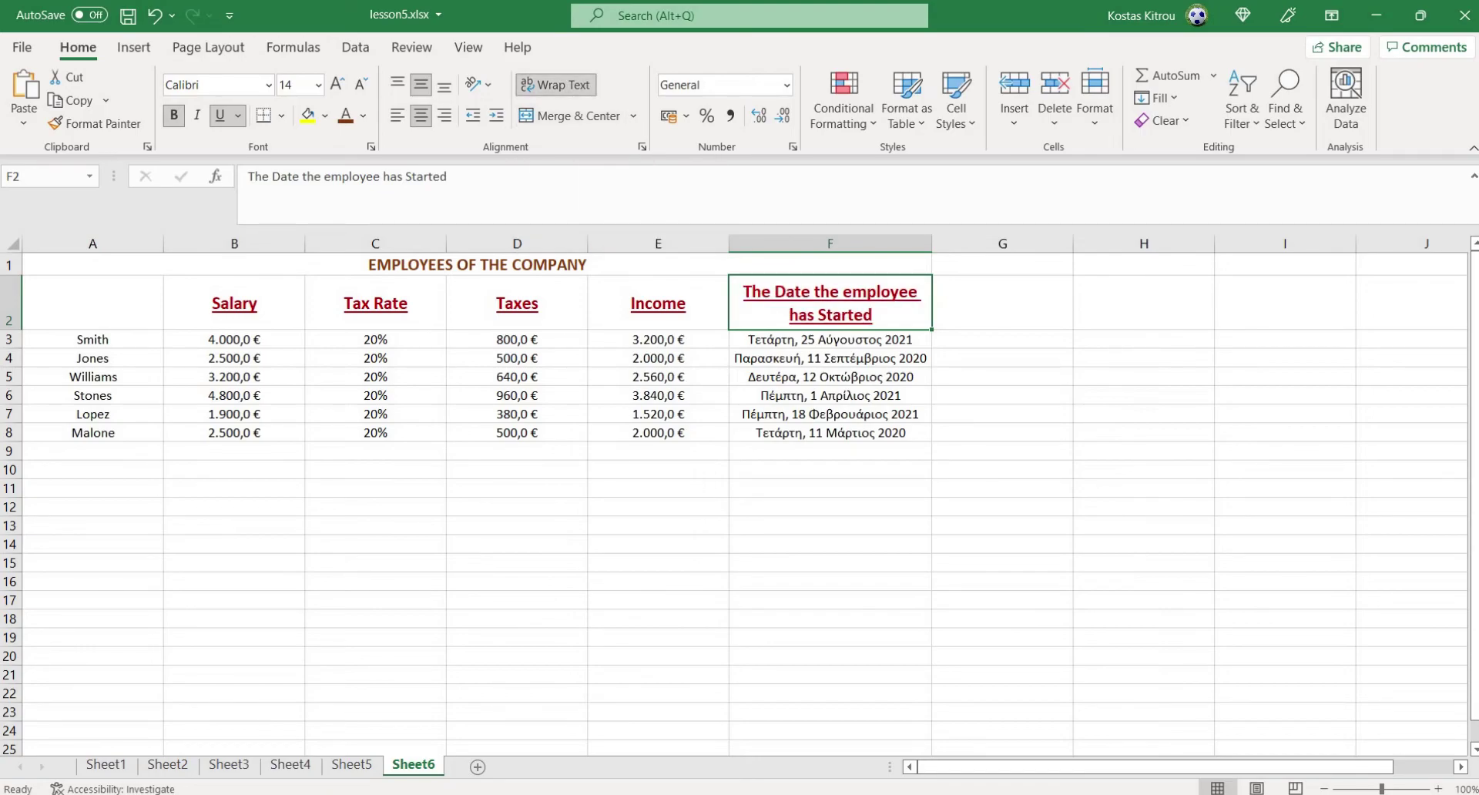
click(658, 487)
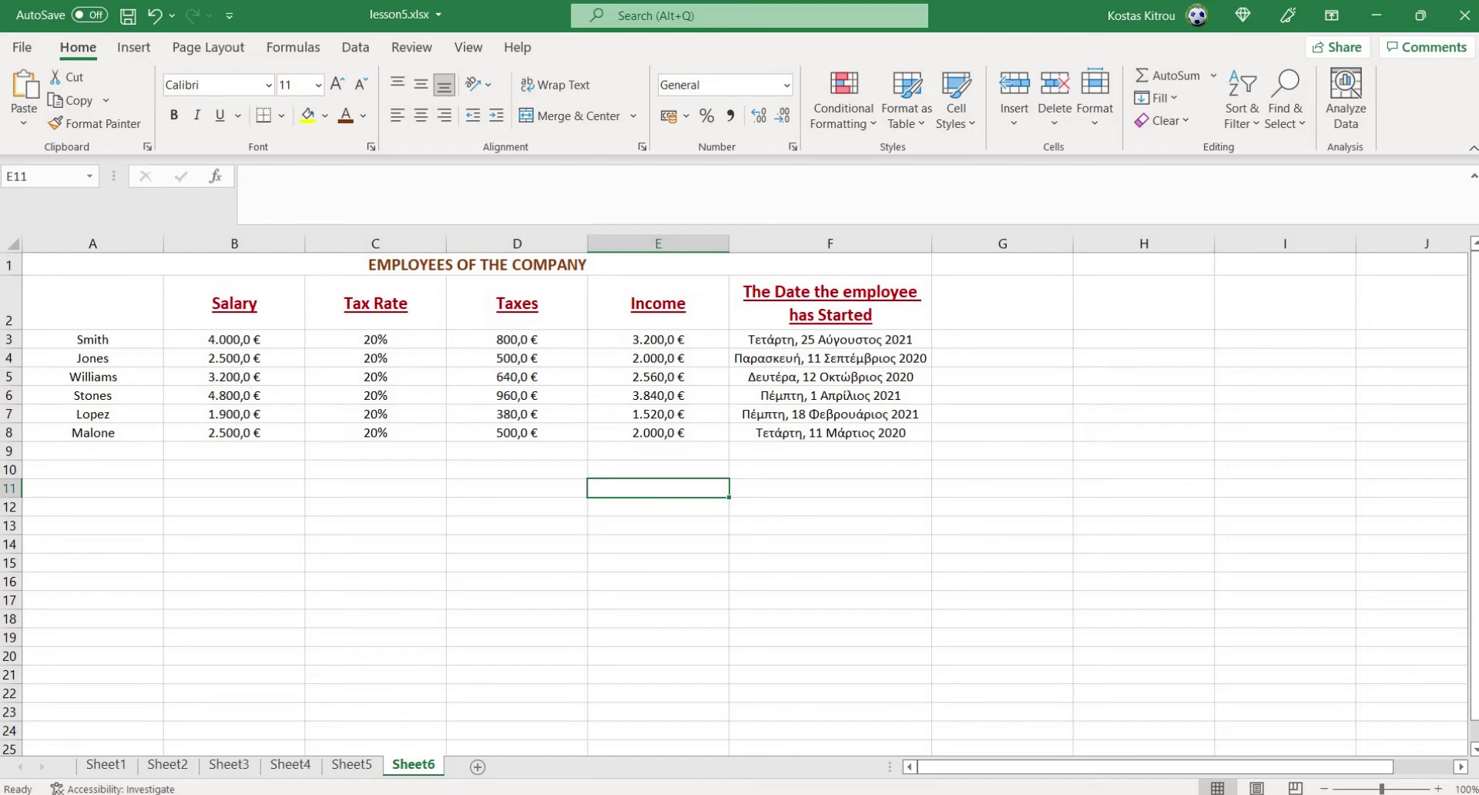
Try rotating the text of the headers in B2:F2 to -45 degrees, and undo the rotation.
drag(235, 308, 886, 308)
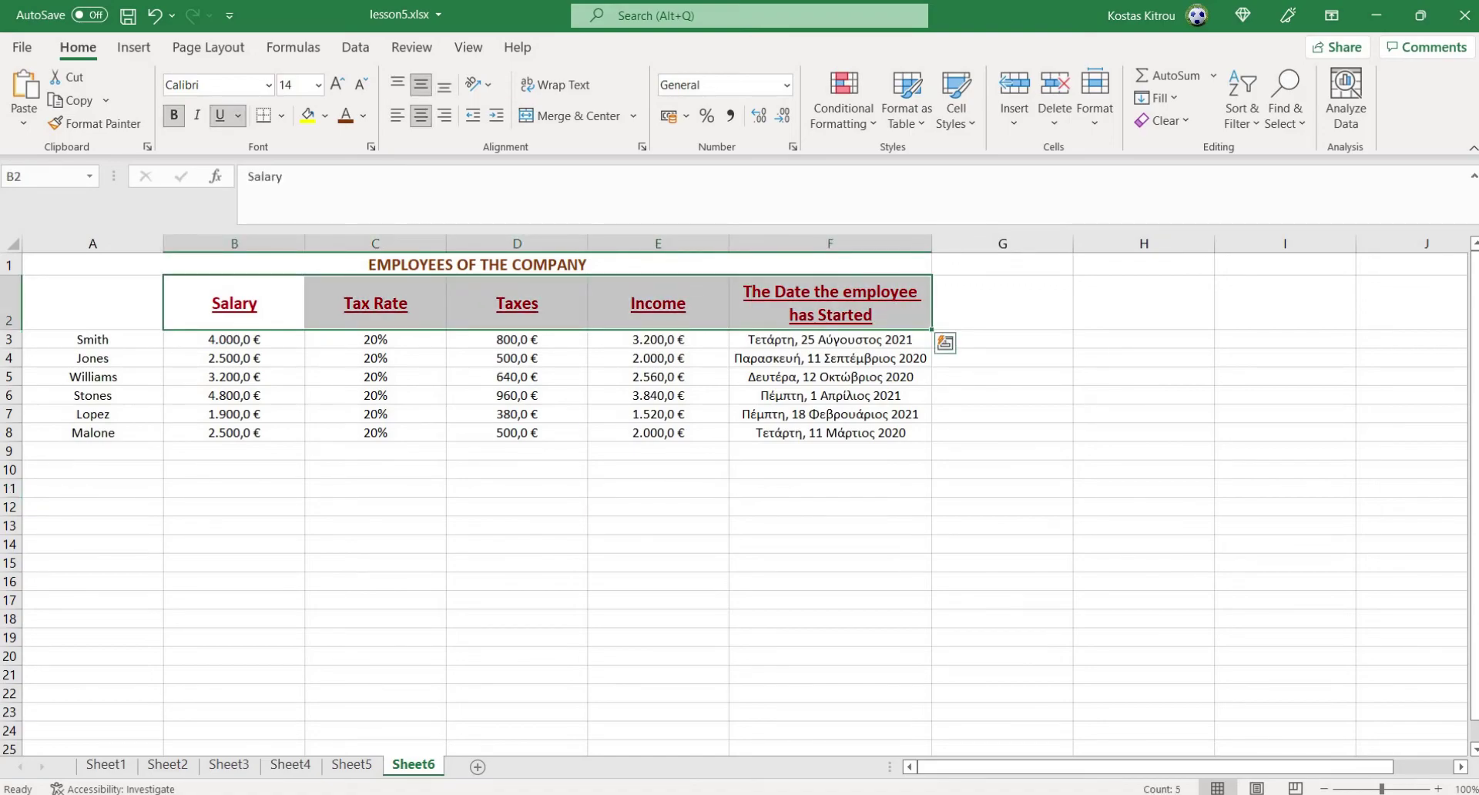
click(517, 564)
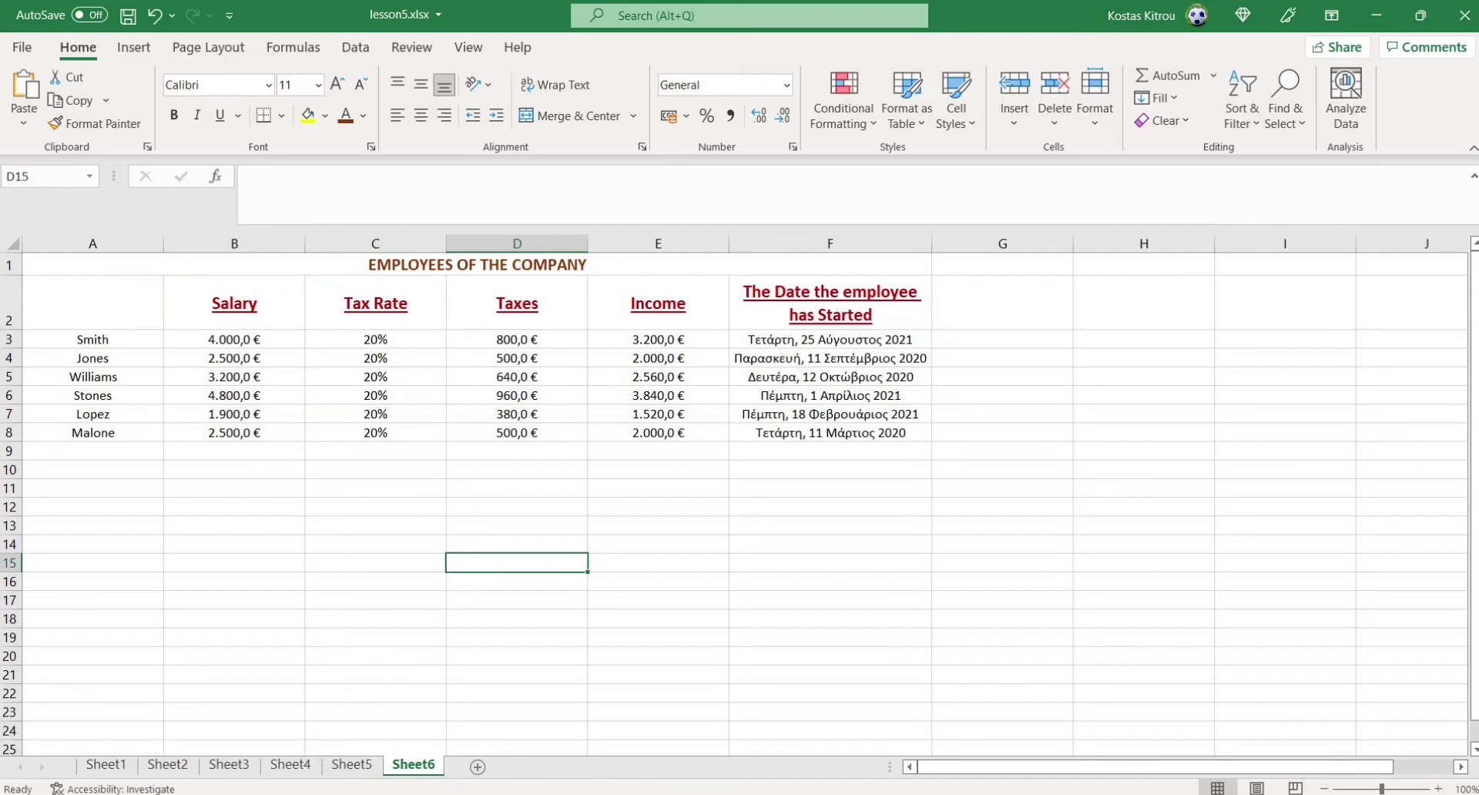
drag(234, 308, 848, 309)
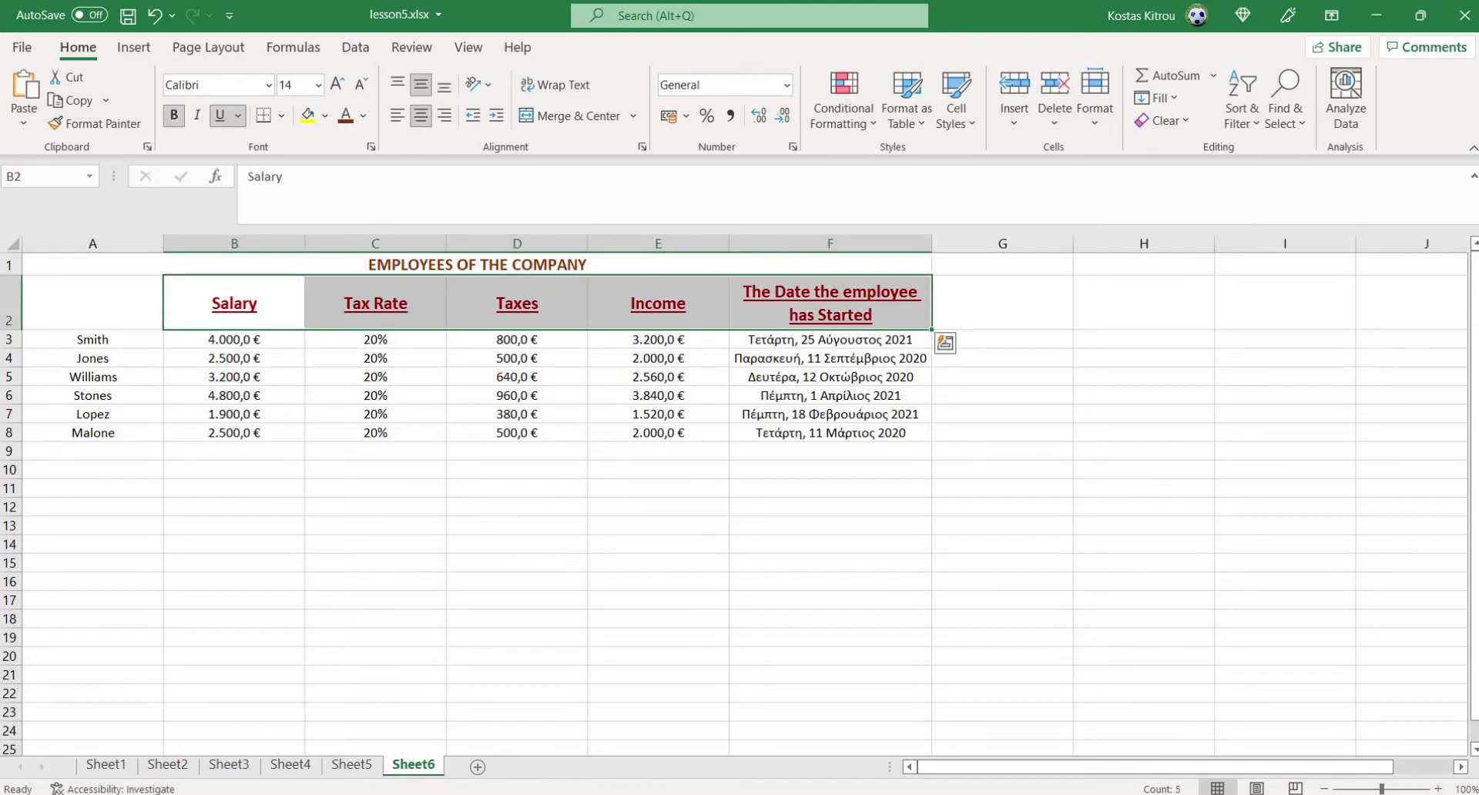
right_click(429, 308)
key(ctrl+1)
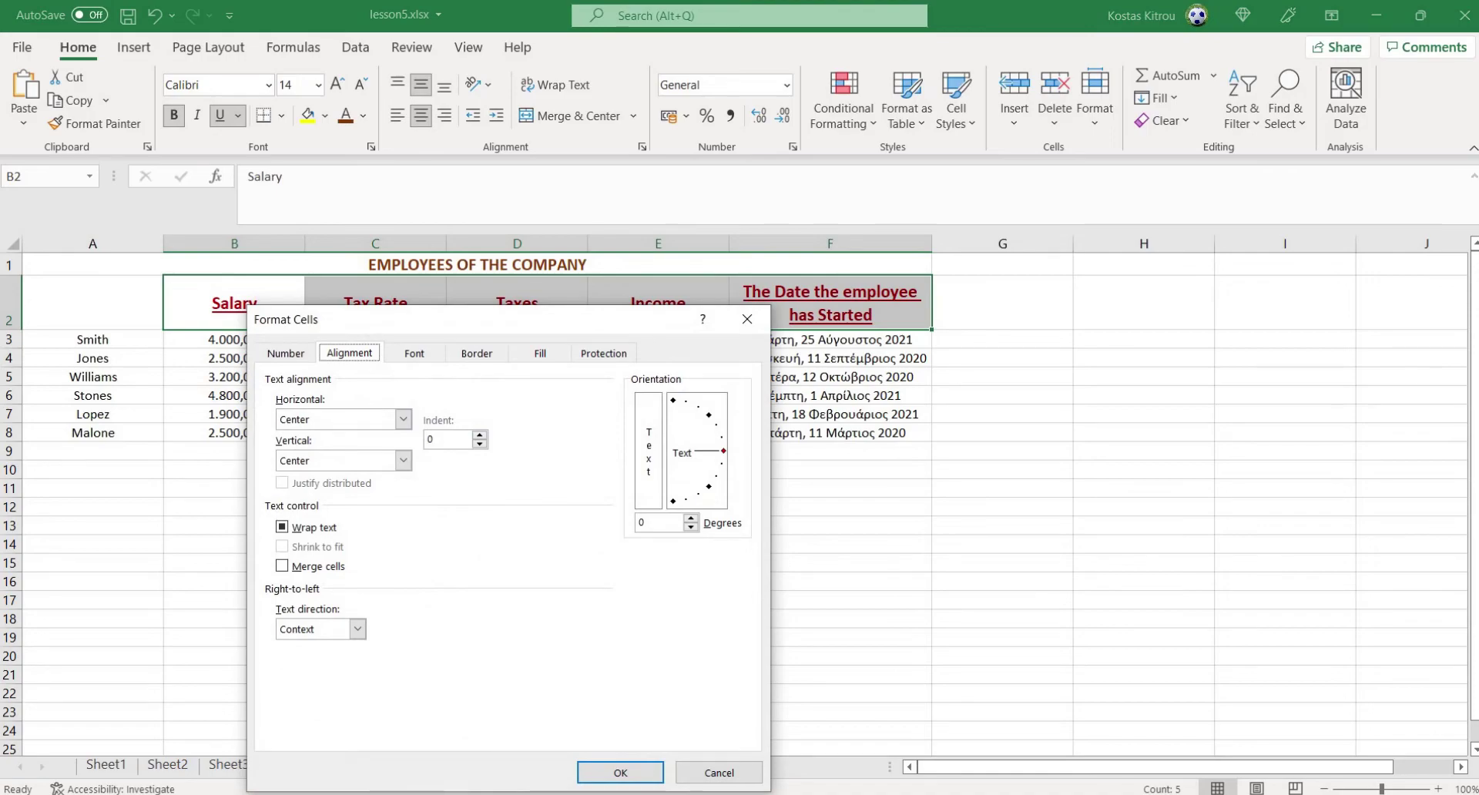
key(alt+d)
key(Up)
key(Up)
key(Up)
key(Up)
key(Up)
key(Up)
key(Up)
key(Up)
key(Up)
key(Up)
key(Up)
key(Up)
key(Up)
key(Up)
key(Up)
key(Up)
key(Up)
key(Up)
key(Up)
key(Up)
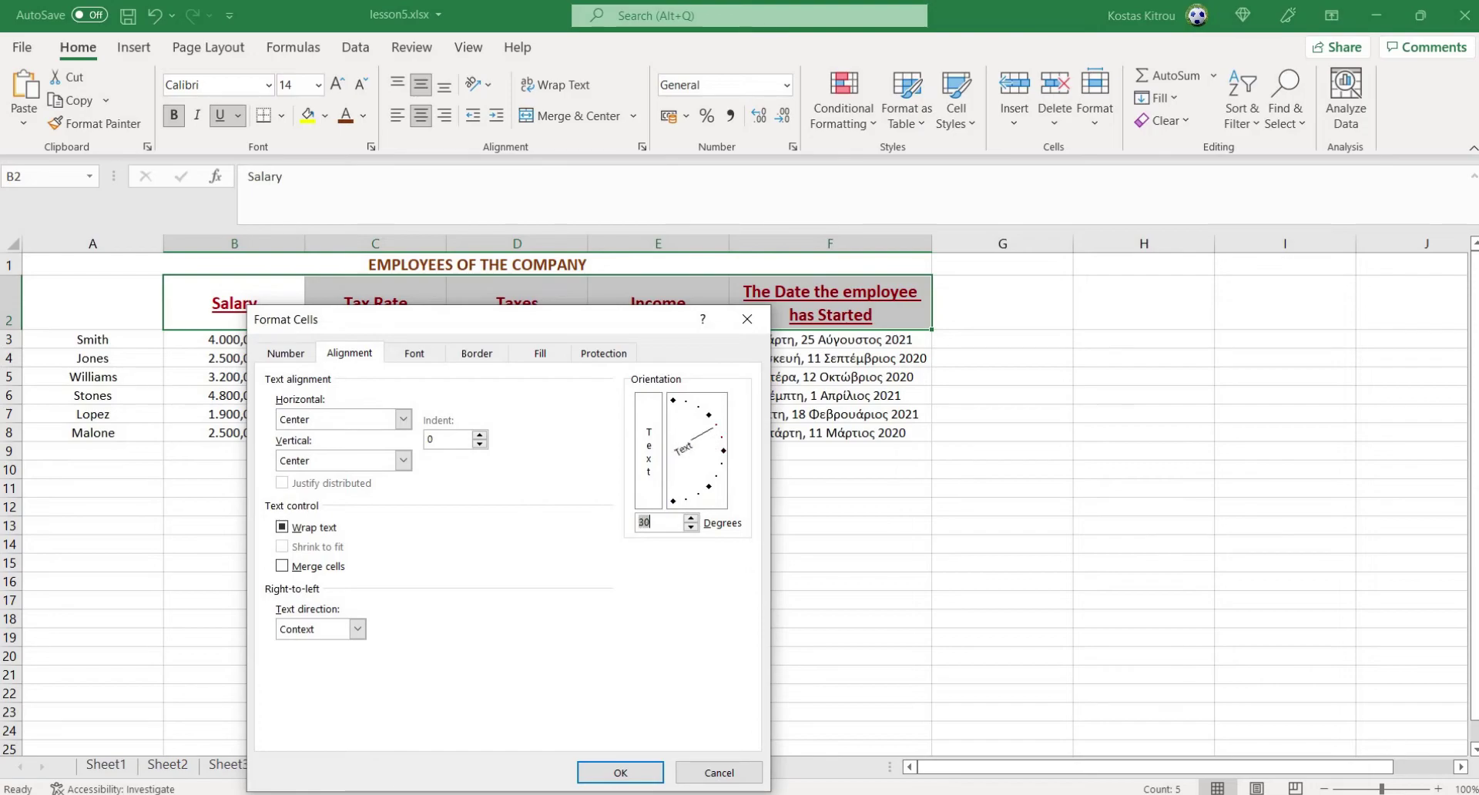
key(Down)
key(Down)
key(Down)
key(Down)
key(Down)
key(Down)
key(Down)
key(Down)
key(Down)
key(Down)
key(Down)
key(Down)
key(Down)
key(Down)
key(Down)
key(Down)
key(Down)
key(Down)
key(Down)
key(Down)
key(Up)
key(Up)
key(Up)
key(Up)
key(Up)
key(Up)
key(Up)
key(Up)
key(Up)
key(Up)
key(Up)
key(Up)
key(Up)
key(Up)
key(Up)
key(Up)
key(Up)
key(Up)
key(Up)
key(Up)
click(652, 523)
key(Down)
key(Down)
key(Down)
key(Down)
key(Down)
key(Down)
key(Down)
key(Down)
key(Down)
key(Down)
key(Down)
key(Down)
key(Down)
key(Down)
key(Down)
key(Down)
key(Down)
key(Down)
key(Down)
key(Down)
key(Down)
key(Down)
key(Down)
key(Down)
key(Down)
key(Down)
key(Down)
key(Down)
key(Down)
key(Down)
key(Down)
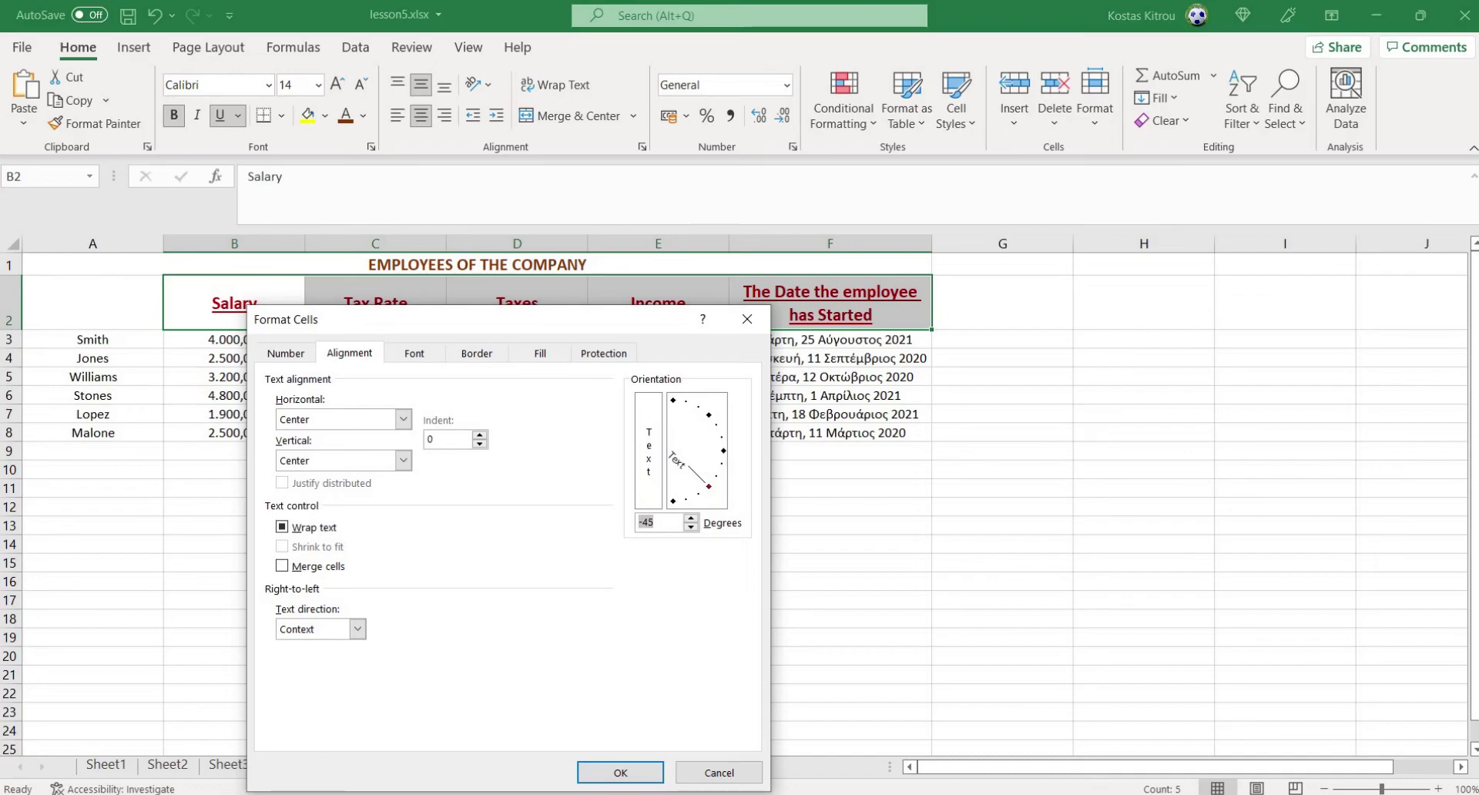
click(621, 772)
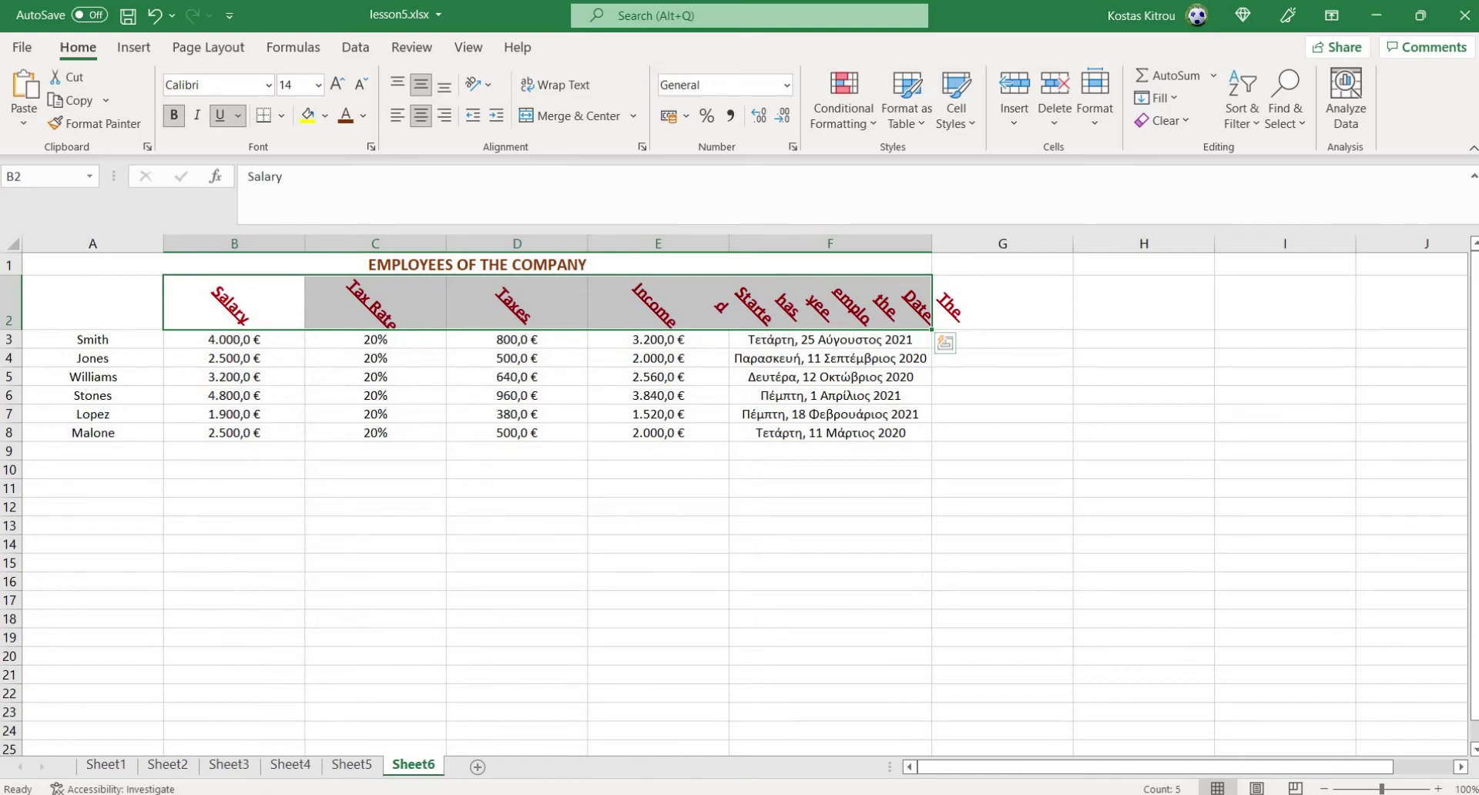
key(ctrl+z)
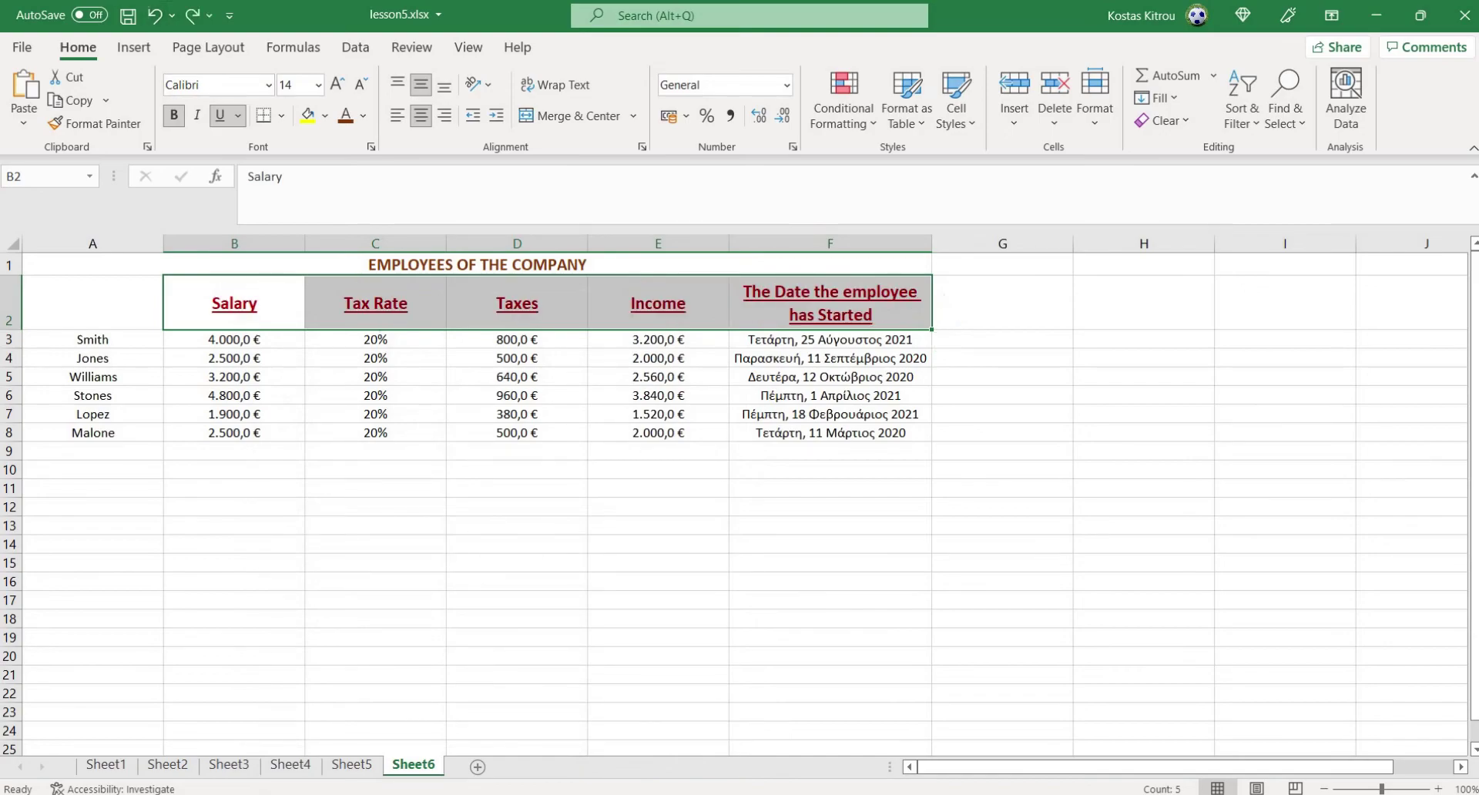
Rotate the text of the headers in B2:E2 to -45 degrees and make row 2 slightly taller.
click(375, 376)
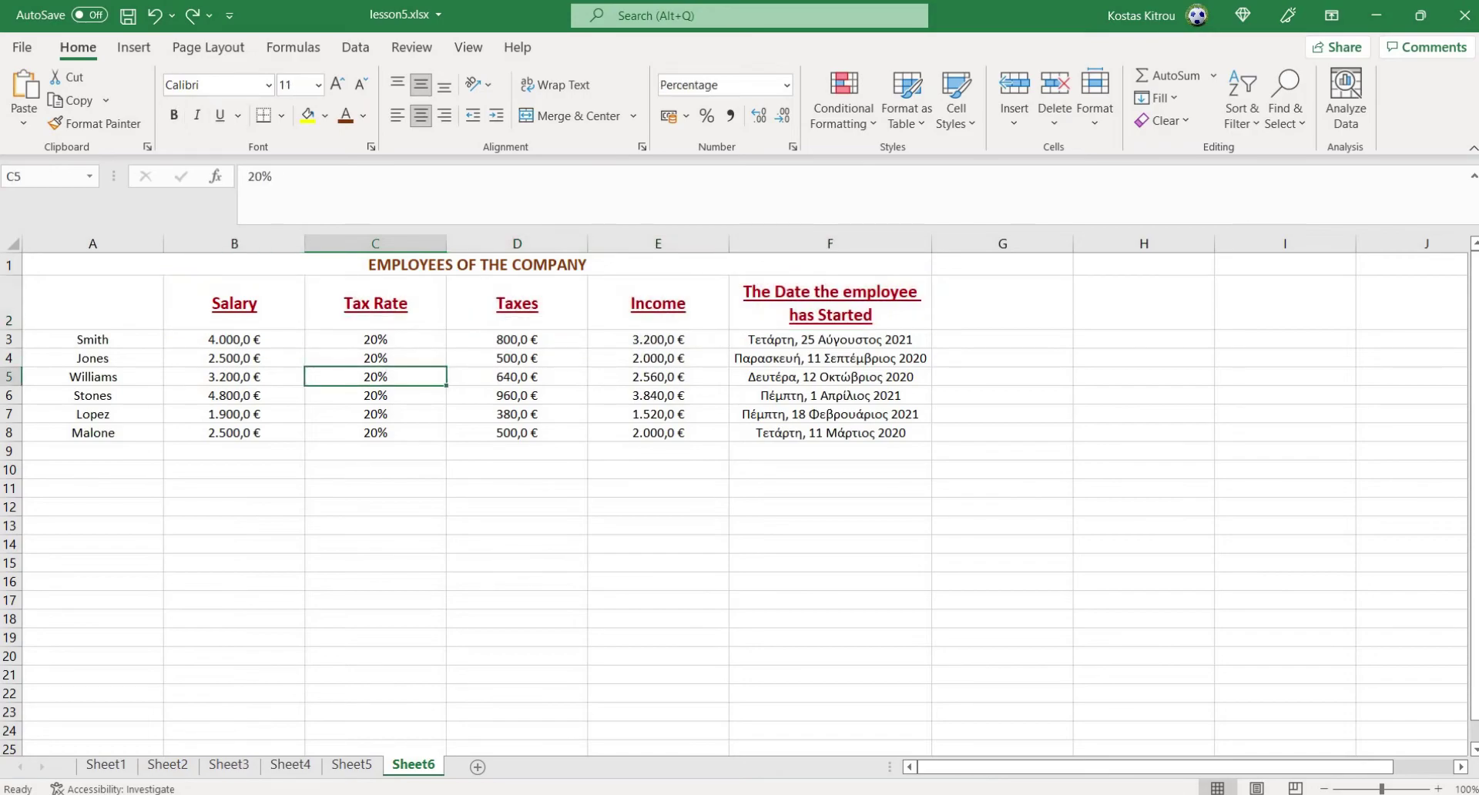
drag(234, 304, 660, 304)
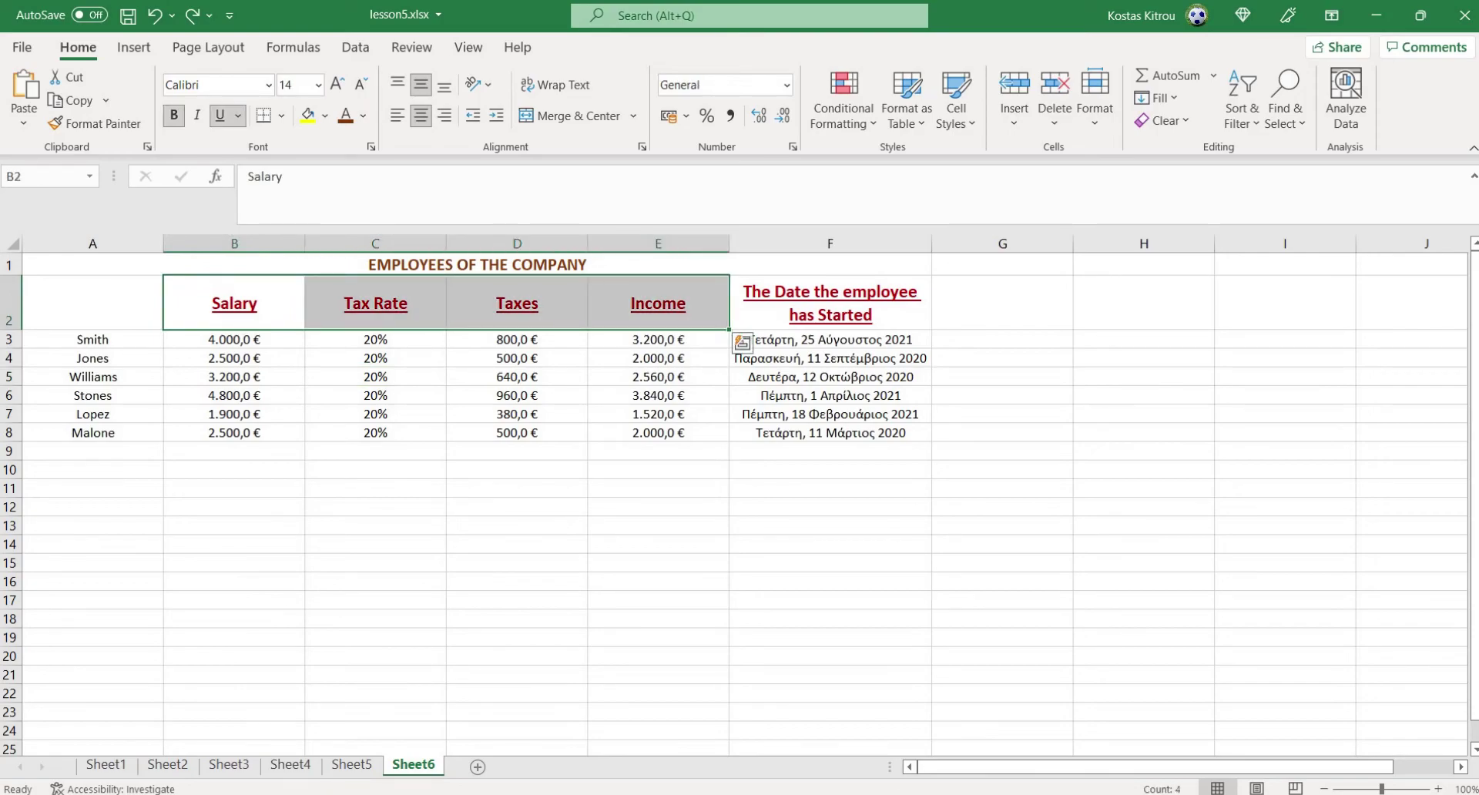
right_click(618, 304)
click(697, 696)
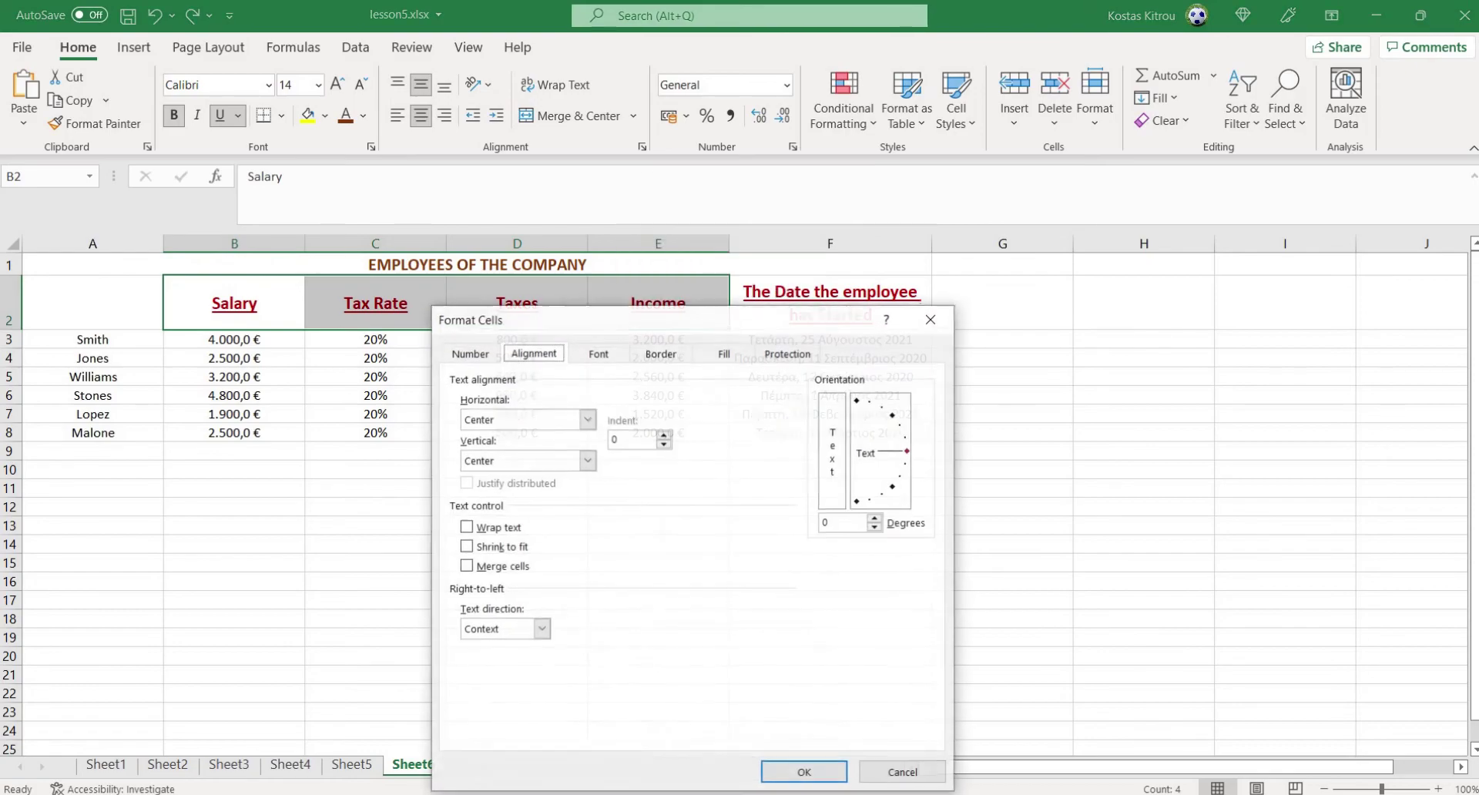
click(893, 486)
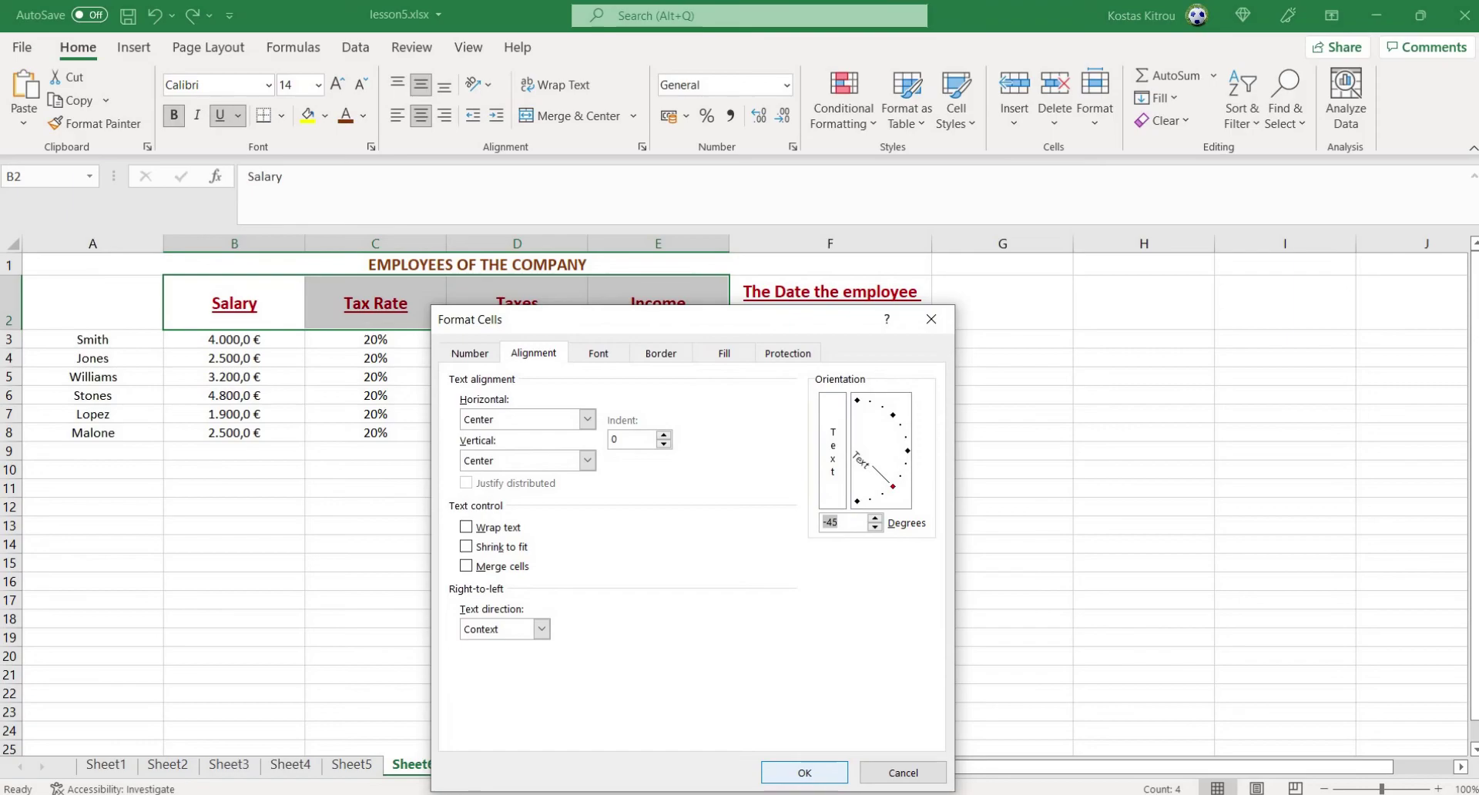
click(804, 773)
click(658, 581)
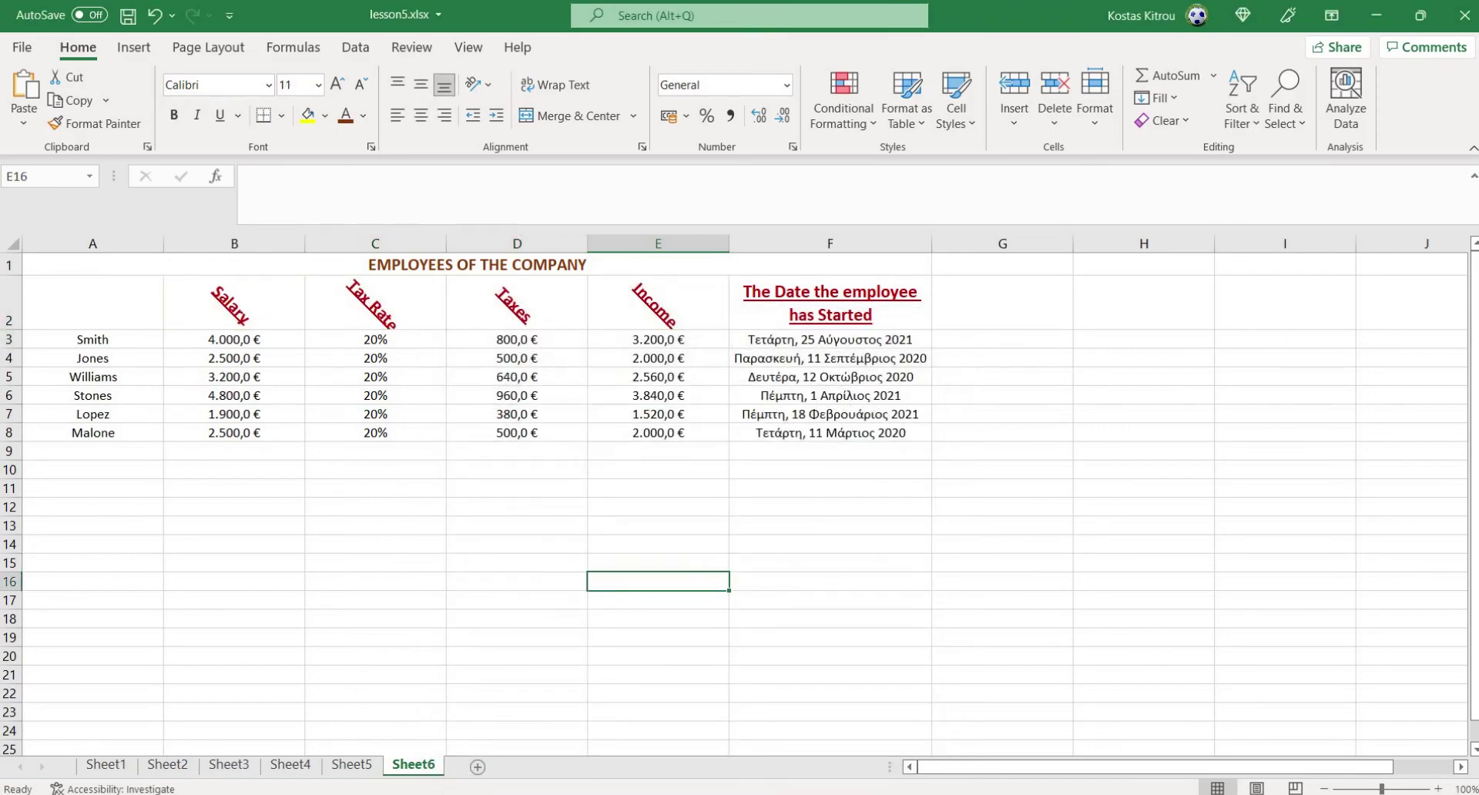
drag(11, 330, 10, 337)
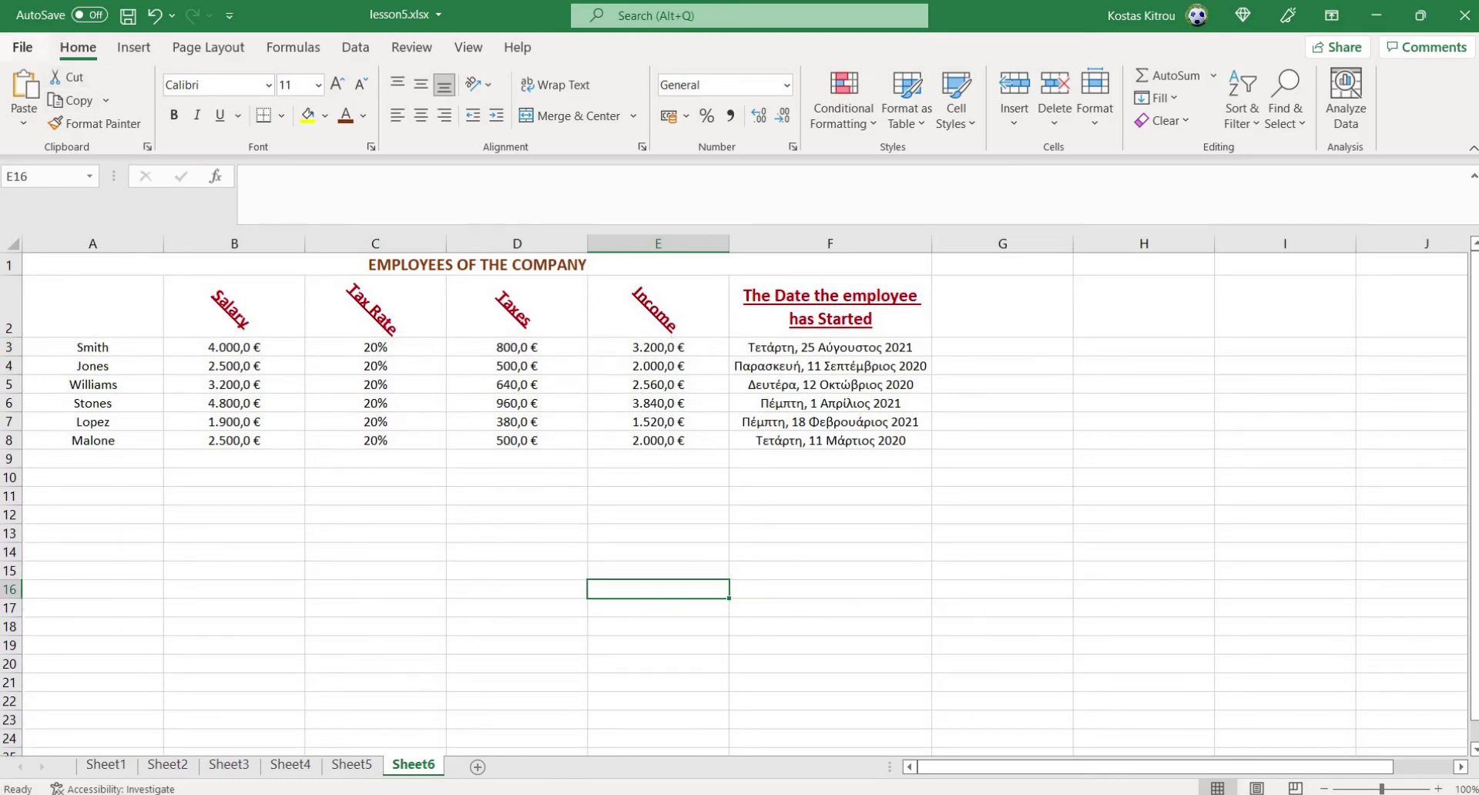
Save the workbook as a new file named lesson6 in the C: > channel > excel folder.
click(22, 47)
click(58, 307)
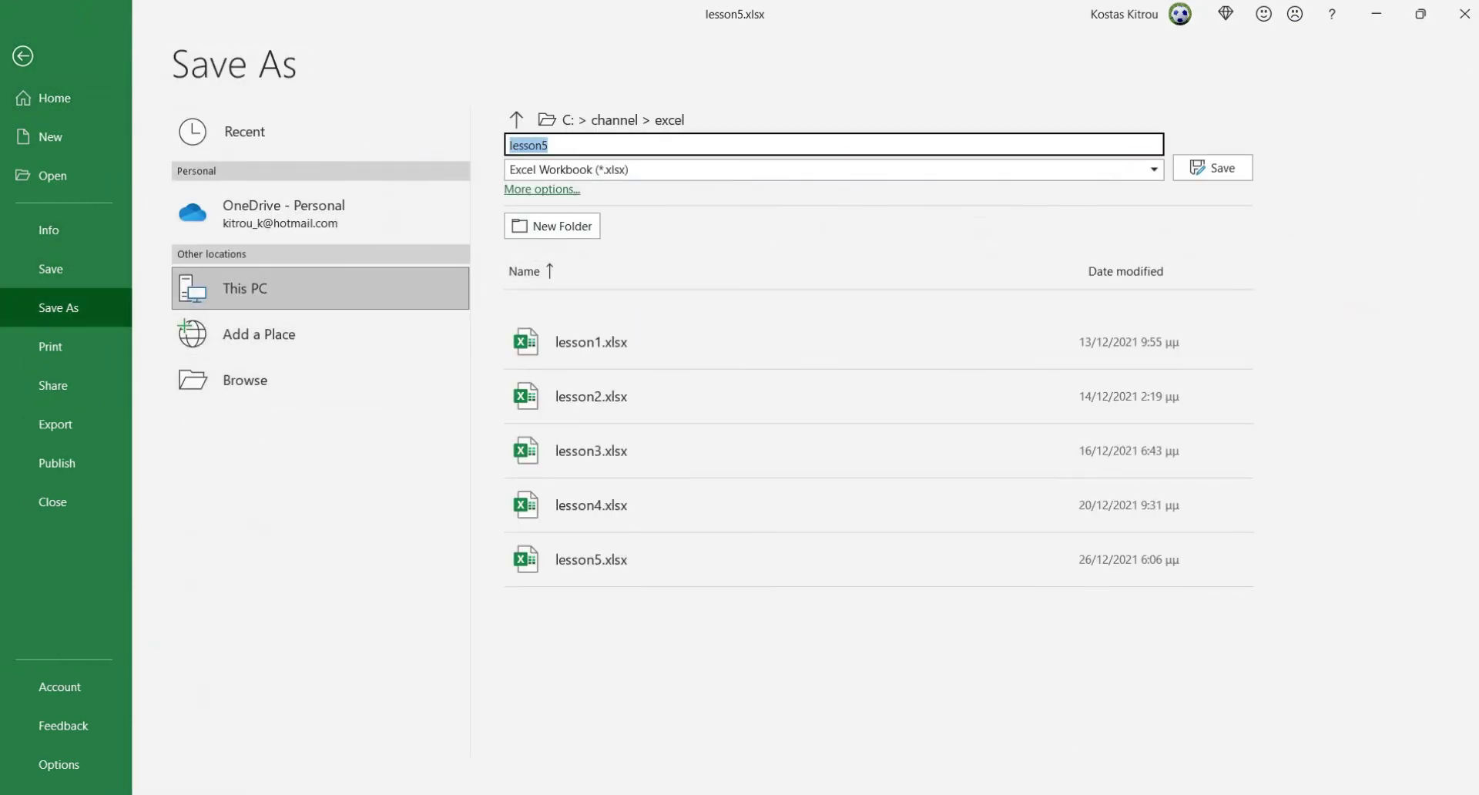
click(548, 144)
key(BackSpace)
text(6)
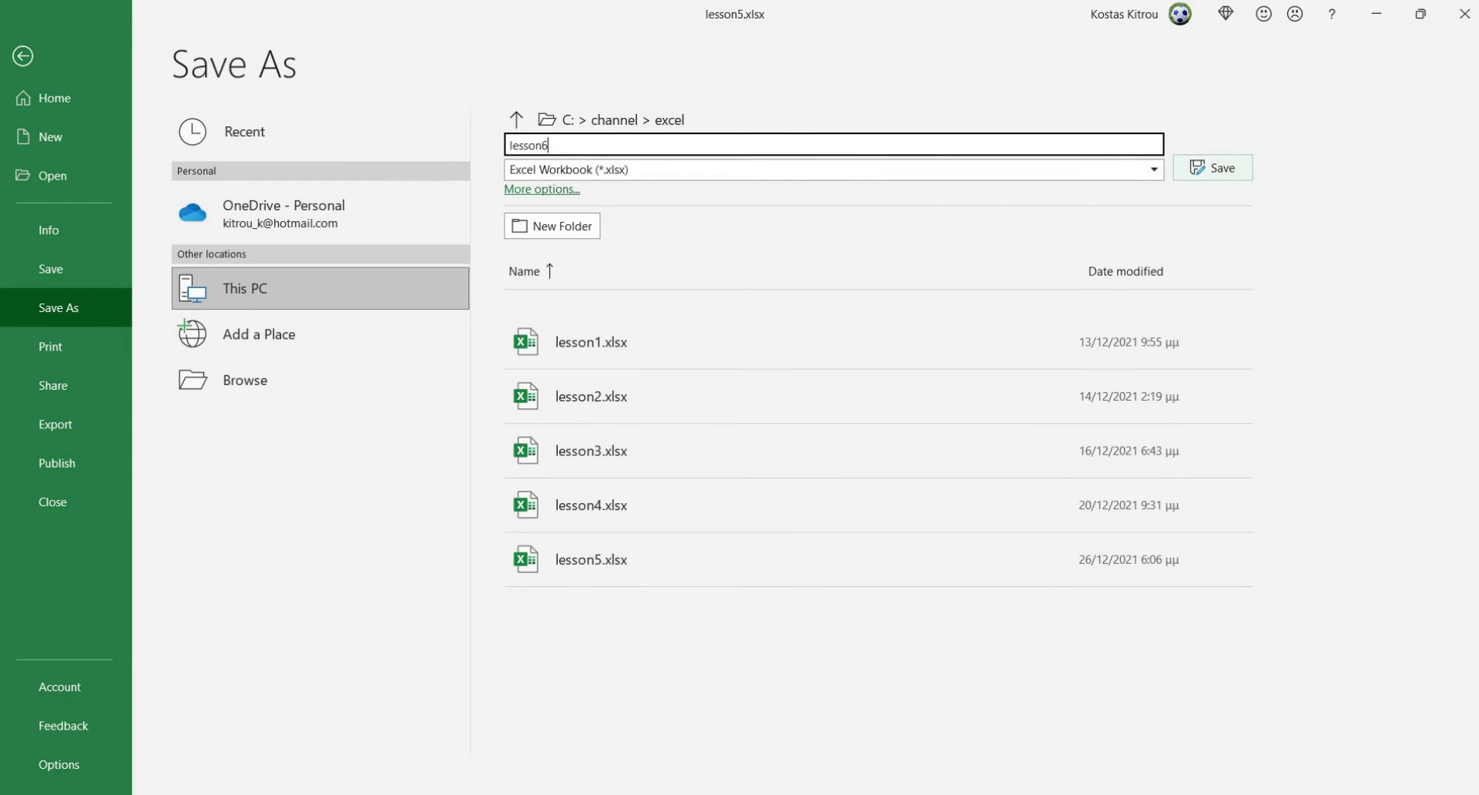
click(1213, 167)
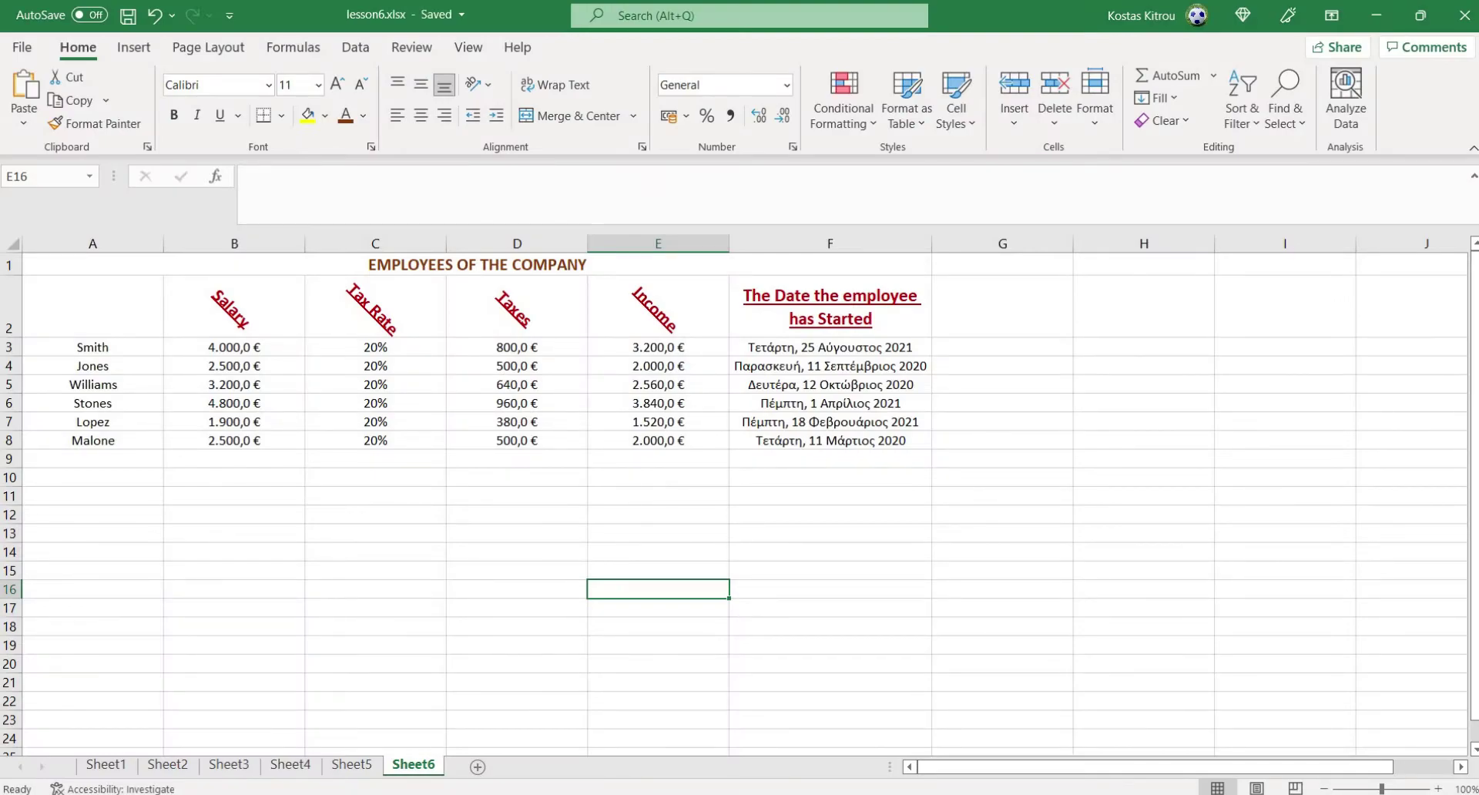